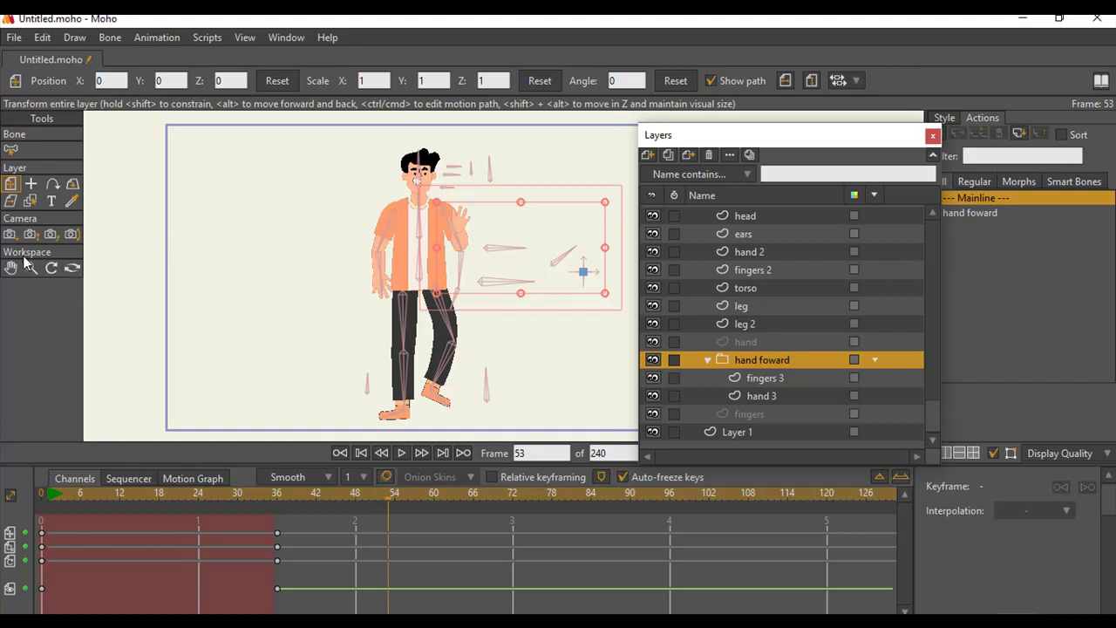
Examine the raised hand and forearm up close at frame 53 and select the man bone layer.
left_click(31, 268)
mouse_move(354, 288)
left_mouse_down()
mouse_move(509, 312)
mouse_move(473, 207)
mouse_move(392, 361)
mouse_move(484, 298)
mouse_move(435, 333)
mouse_move(390, 324)
mouse_move(431, 274)
mouse_move(371, 297)
left_mouse_up()
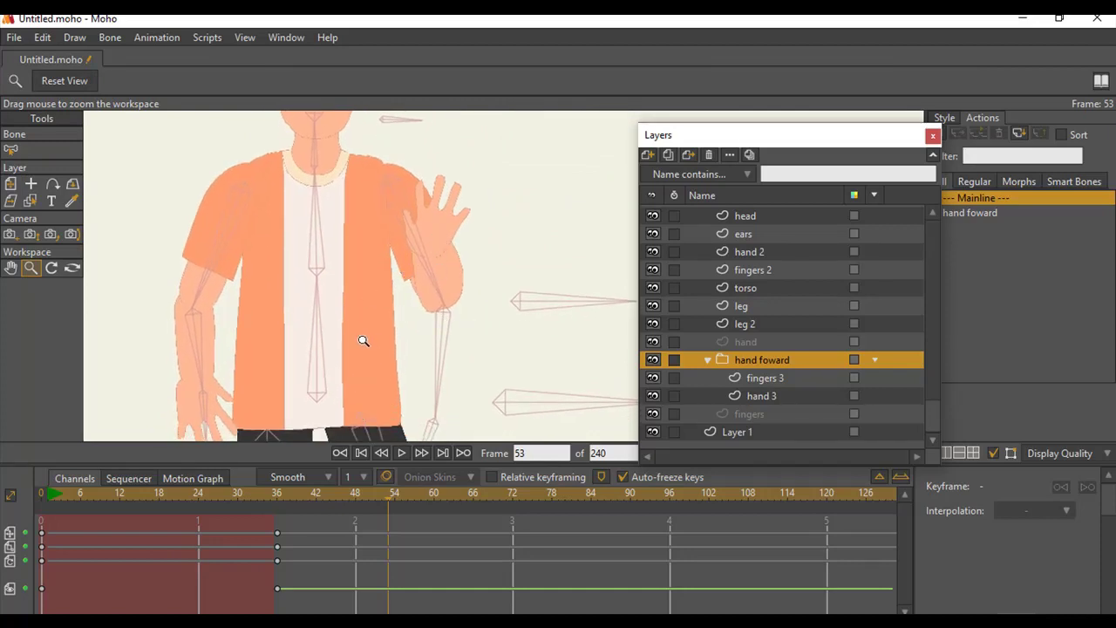
left_click_drag(419, 279, 439, 264)
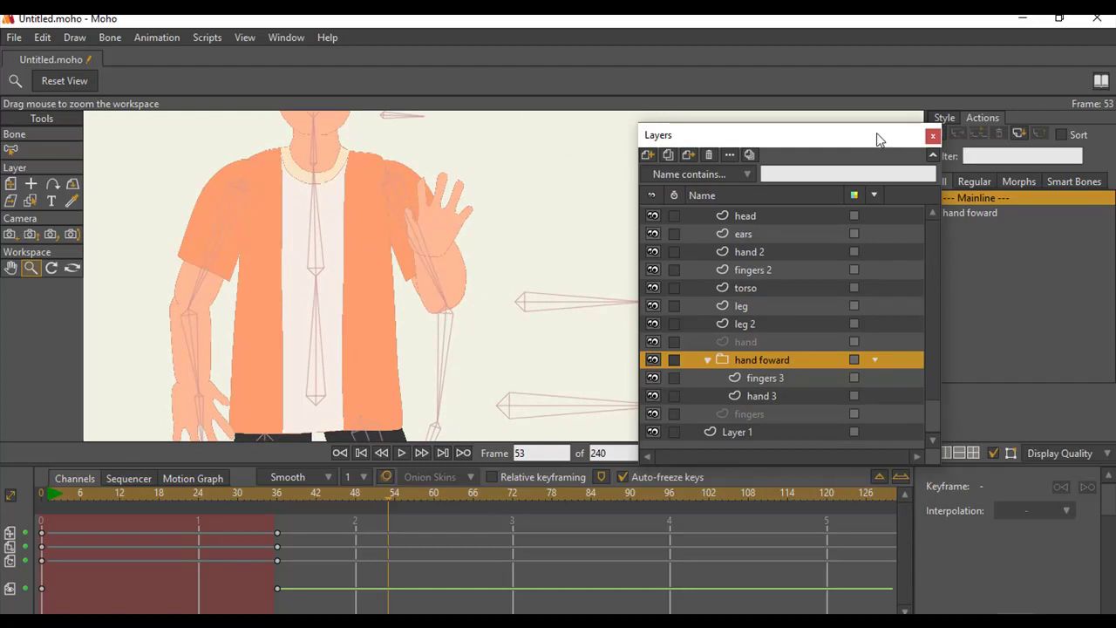
left_click_drag(879, 140, 831, 46)
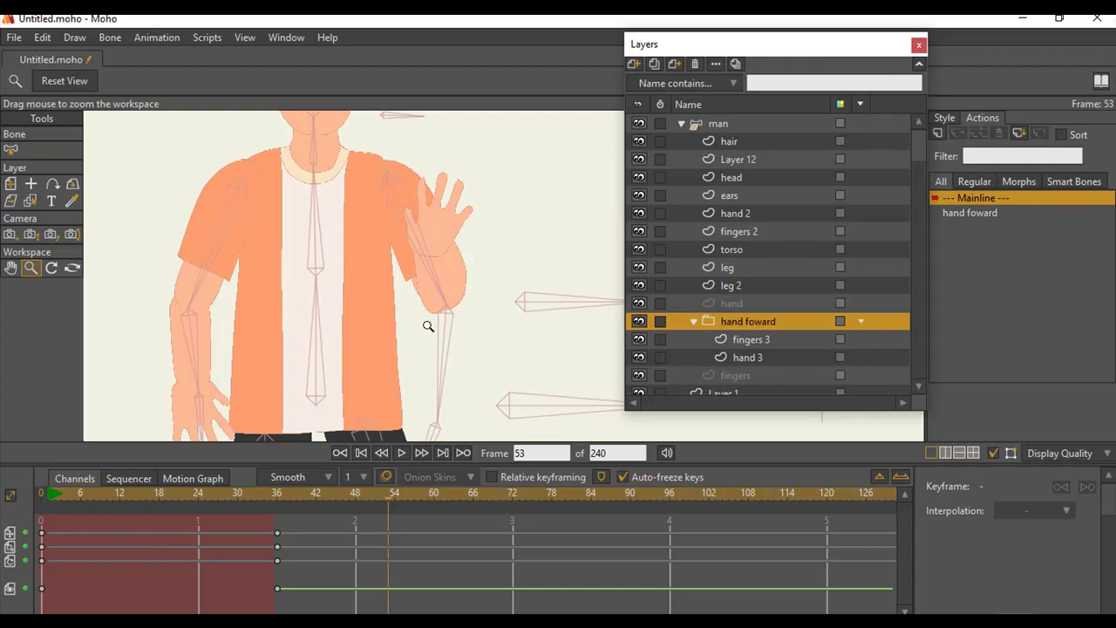
left_click_drag(406, 326, 481, 317)
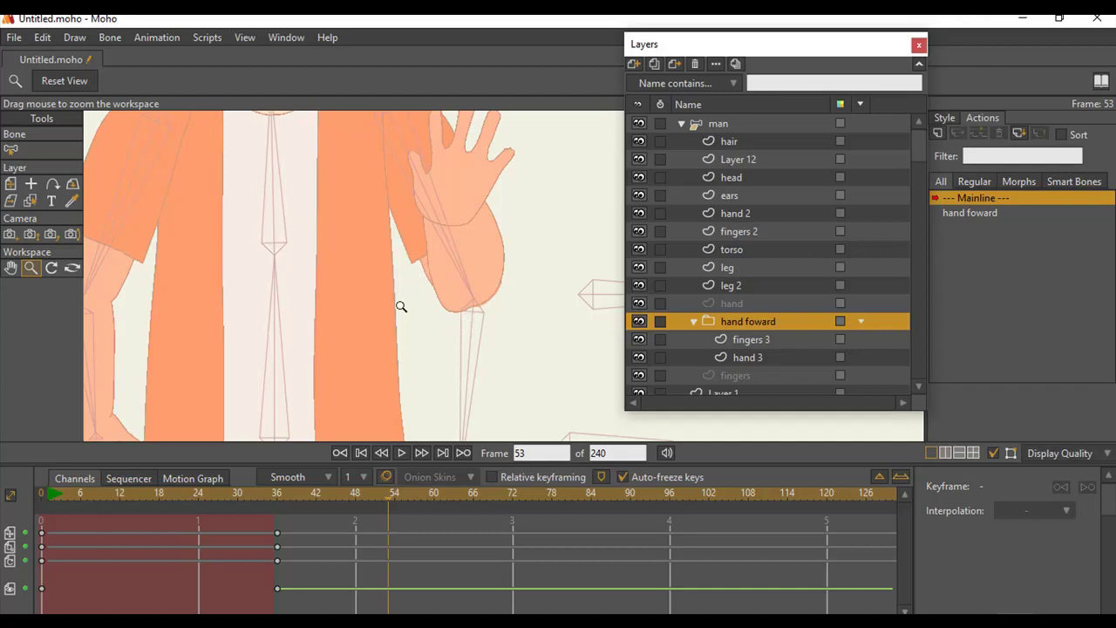
left_click(729, 123)
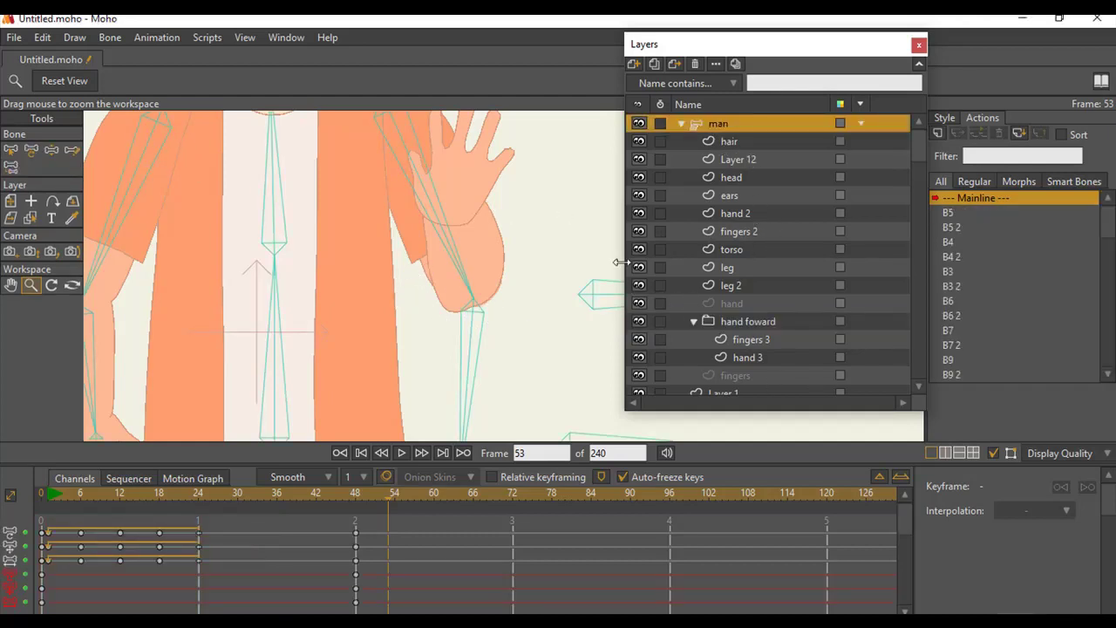
left_click_drag(409, 237, 440, 309)
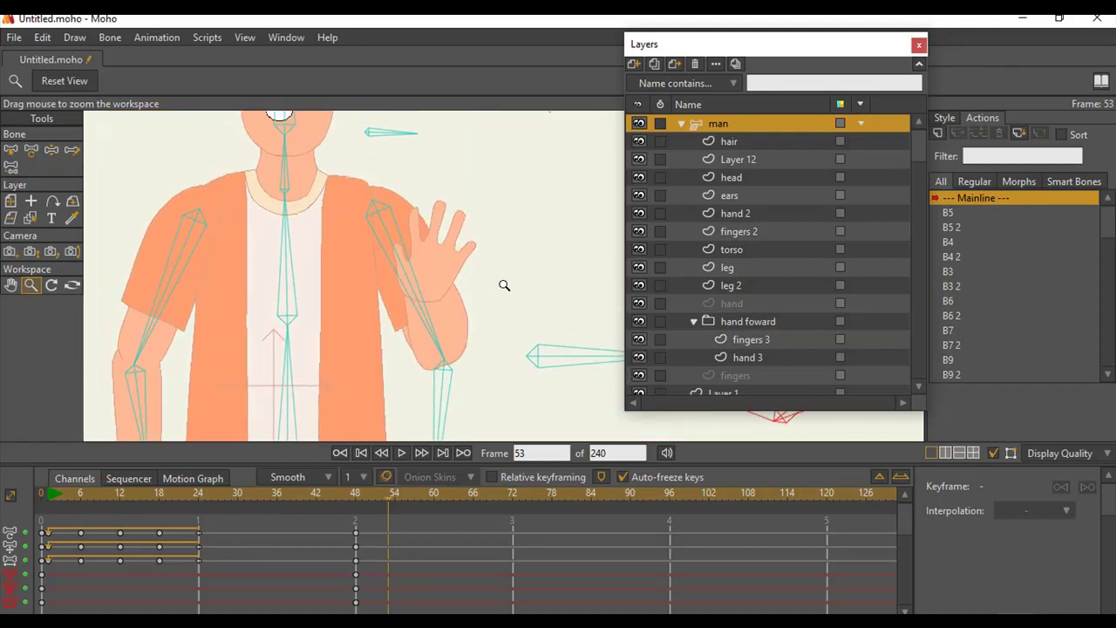
Undo the recent edits to the forward hand's pose, checking the arm between frames 53 and 59.
key("ctrl+z")
key("ctrl+z")
key("ctrl+z")
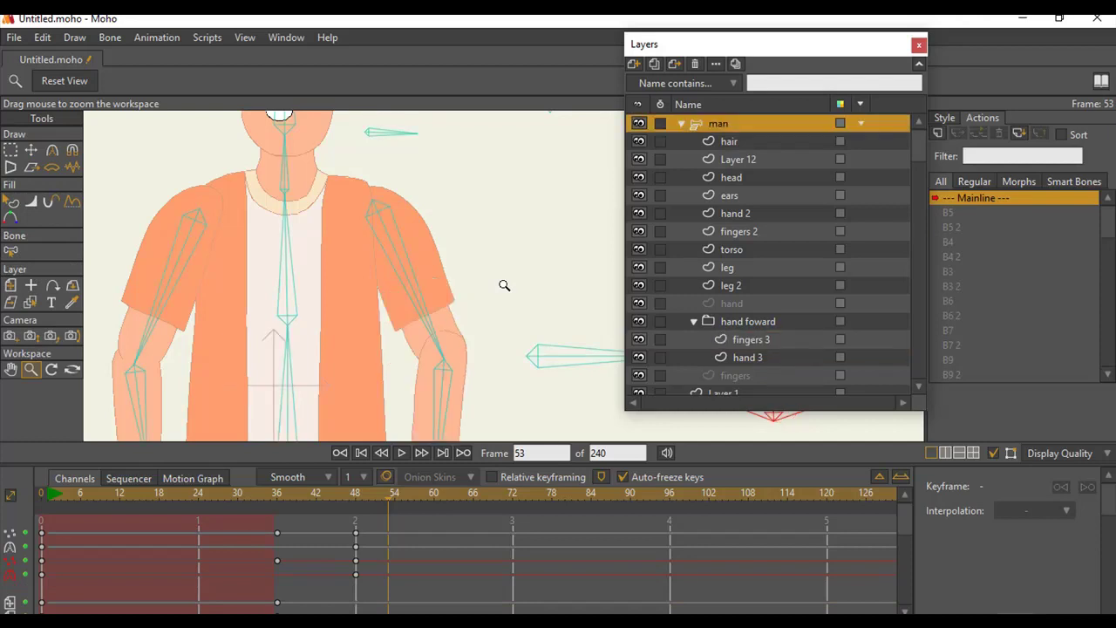
key("ctrl+z")
key("ctrl+z")
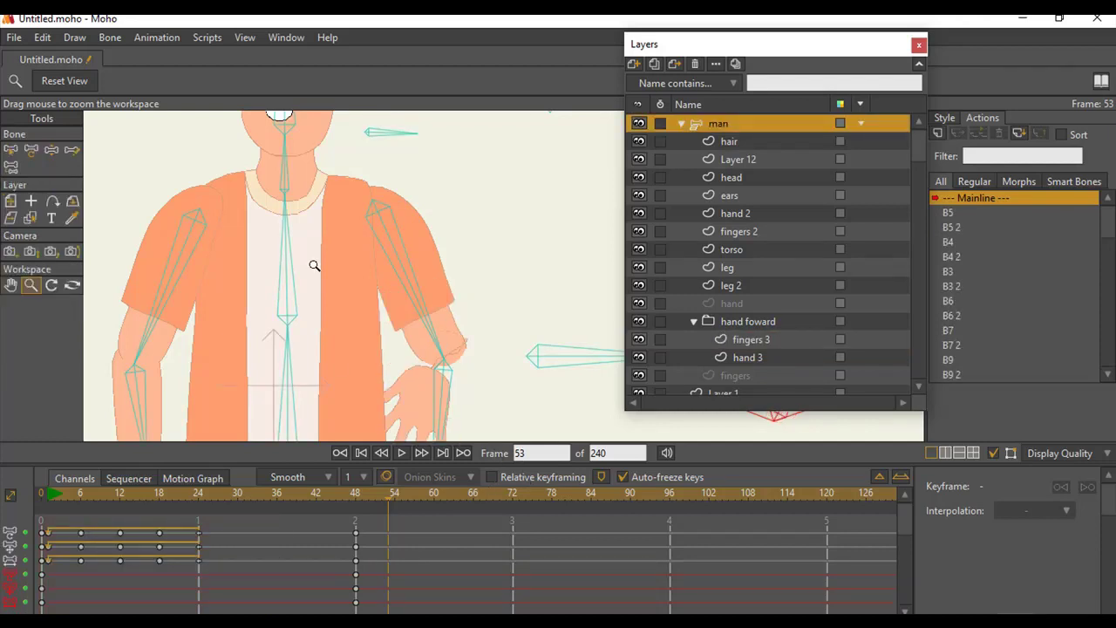
key("ctrl+z")
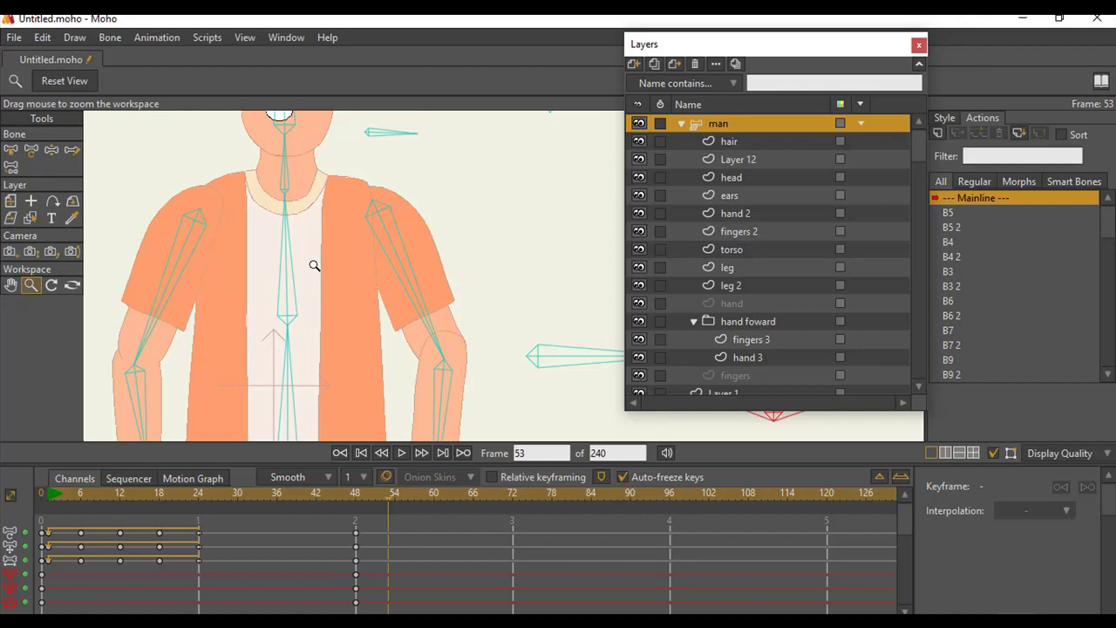
left_click_drag(490, 350, 361, 237)
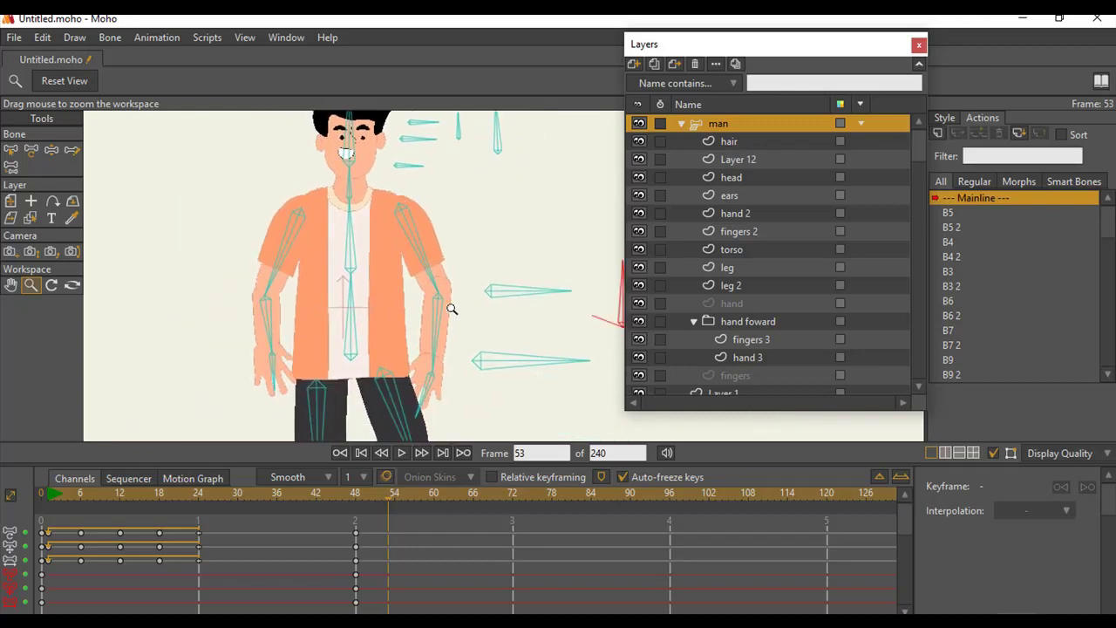
left_click_drag(451, 307, 433, 306)
mouse_move(360, 506)
left_mouse_down()
mouse_move(185, 485)
mouse_move(230, 479)
mouse_move(366, 518)
left_mouse_up()
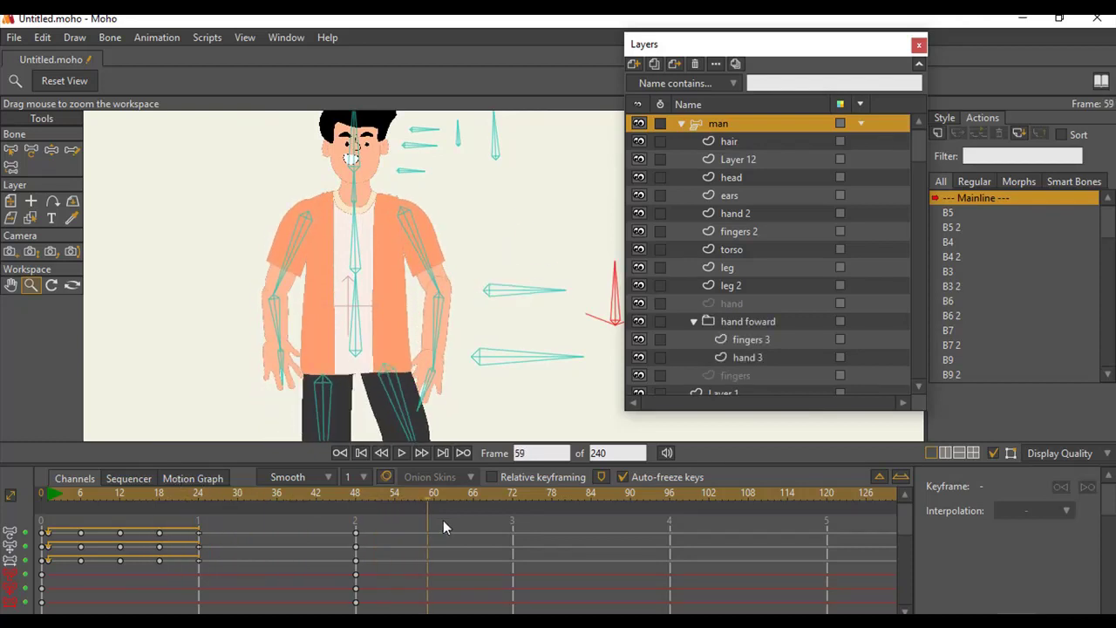
key("ctrl+z")
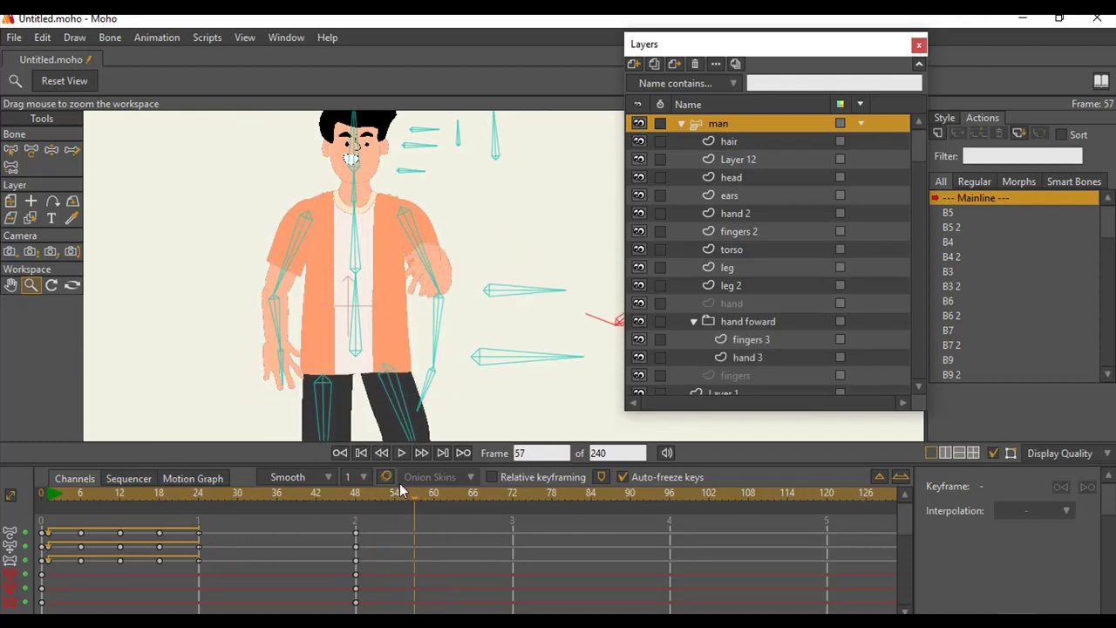
Select the fingers 3 layer inside the hand foward group and go to its keyframe at frame 48.
left_click_drag(254, 502, 370, 499)
left_click_drag(407, 299, 331, 282)
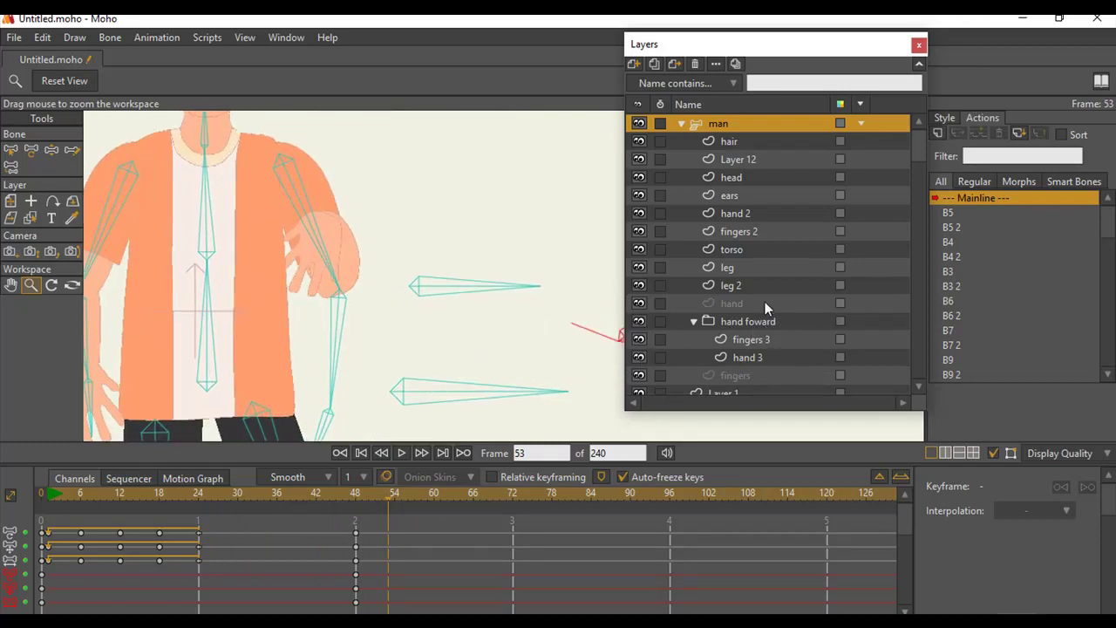
left_click_drag(294, 279, 344, 284)
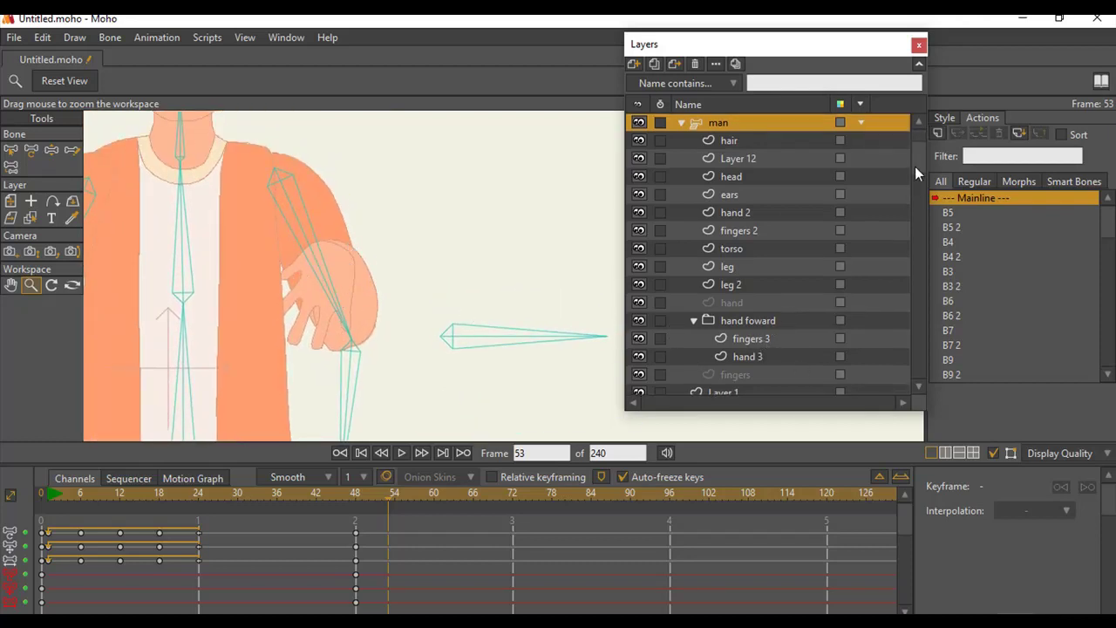
scroll(915, 167, "down", 1)
left_click(756, 332)
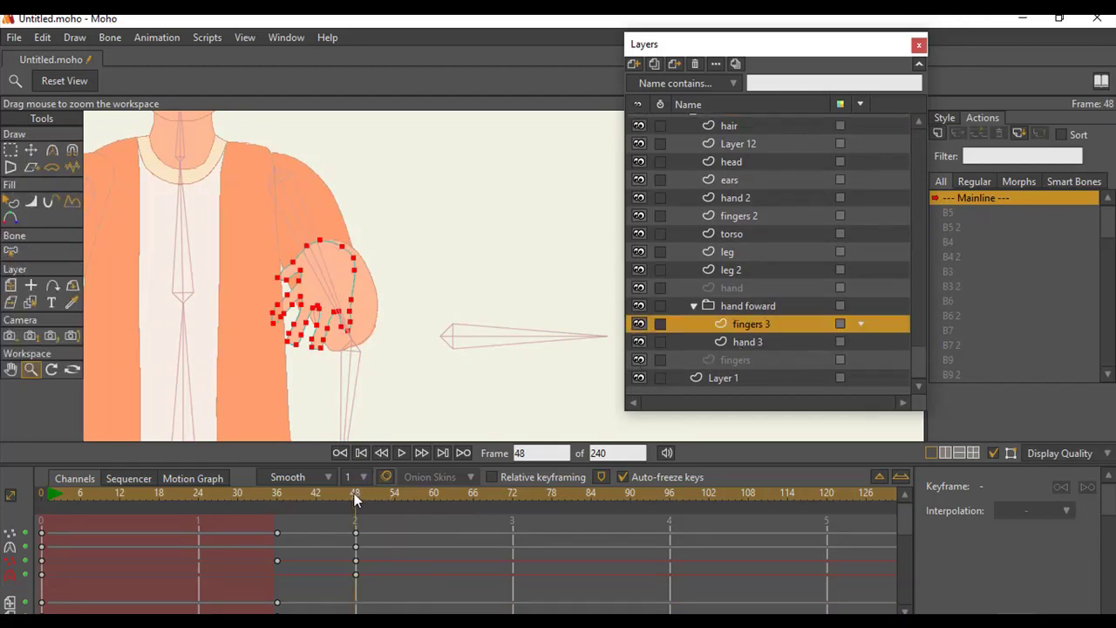
mouse_move(355, 493)
left_mouse_down()
mouse_move(276, 499)
mouse_move(352, 513)
left_mouse_up()
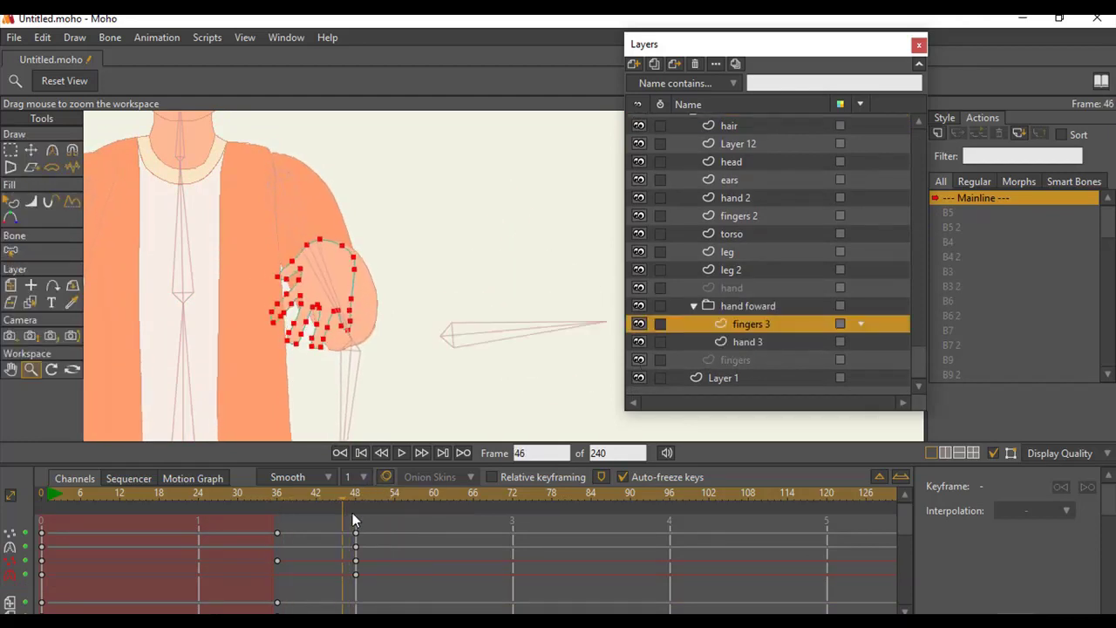
left_click_drag(720, 56, 717, 138)
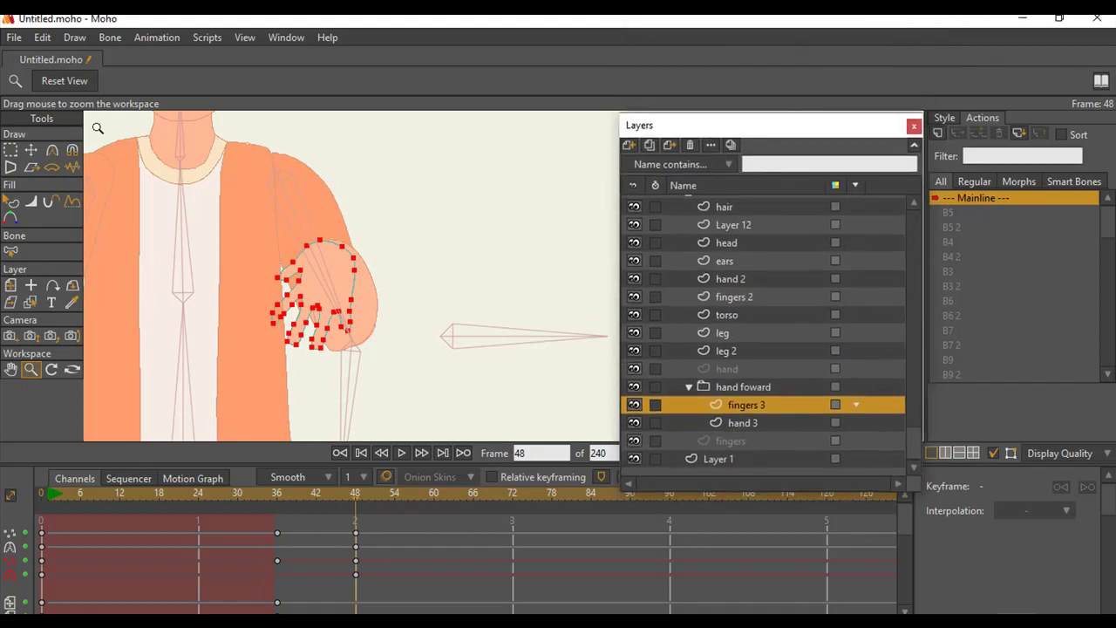
Flip the fingers 3 points vertically and move them up so the palm sits on top of the forearm.
left_click(11, 286)
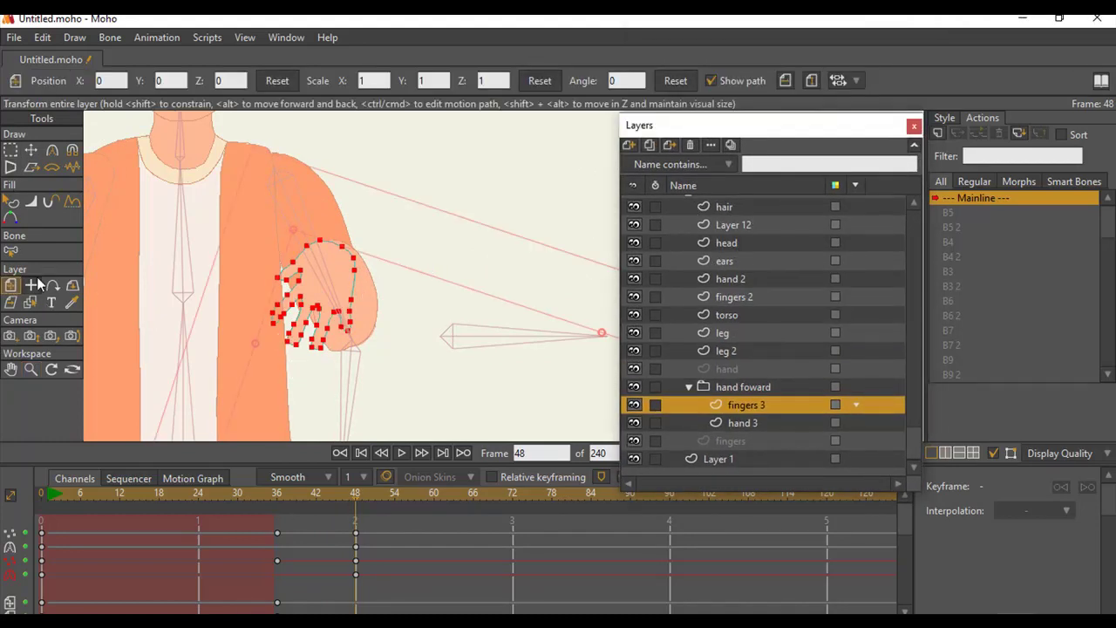
left_click(12, 152)
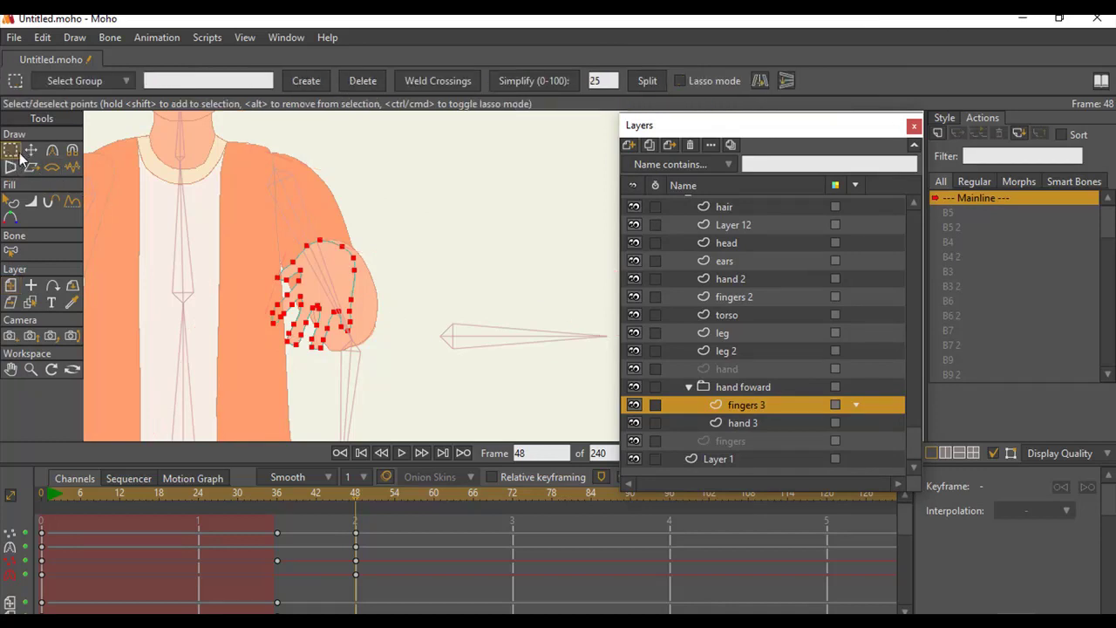
left_click(31, 151)
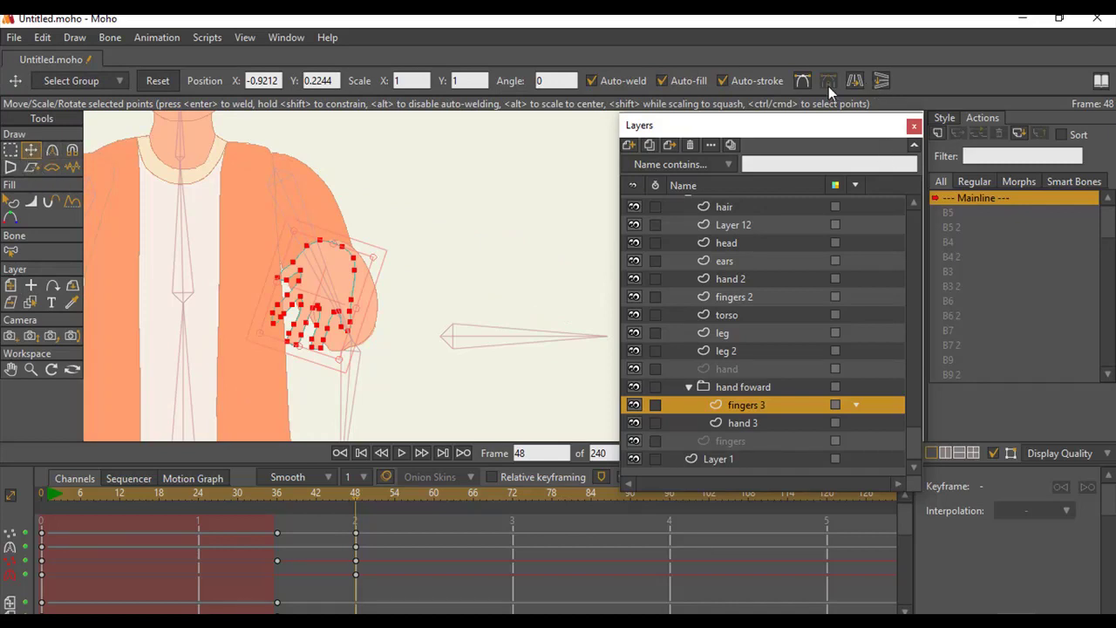
left_click(881, 80)
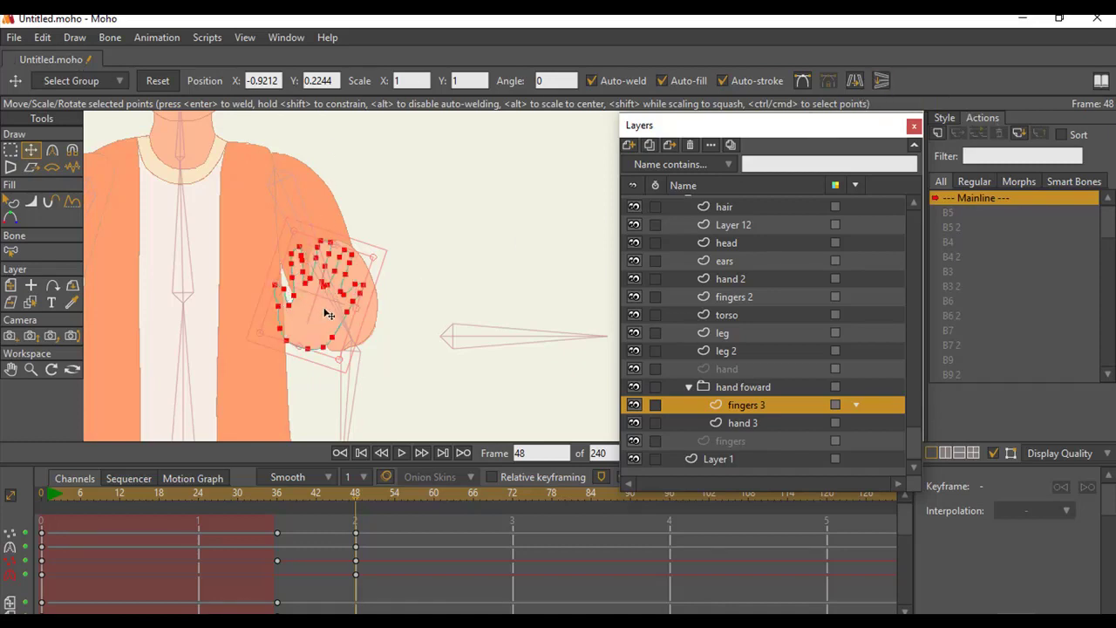
left_click_drag(328, 314, 355, 226)
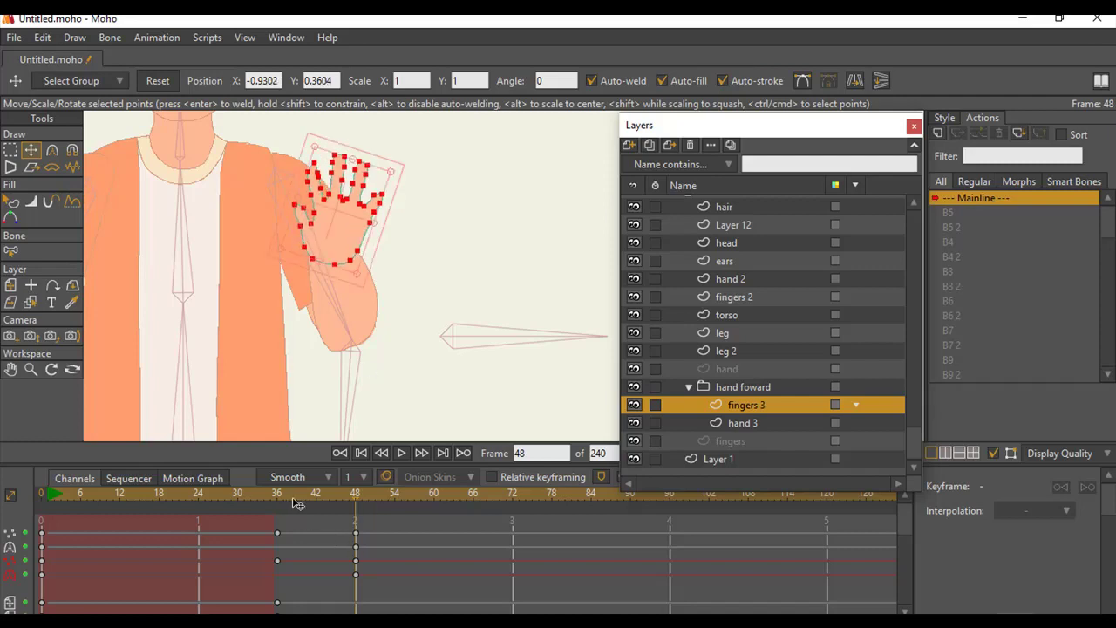
At frame 44, move the fingers 3 points slightly down so the palm overlaps the wrist.
left_click_drag(294, 501, 336, 493)
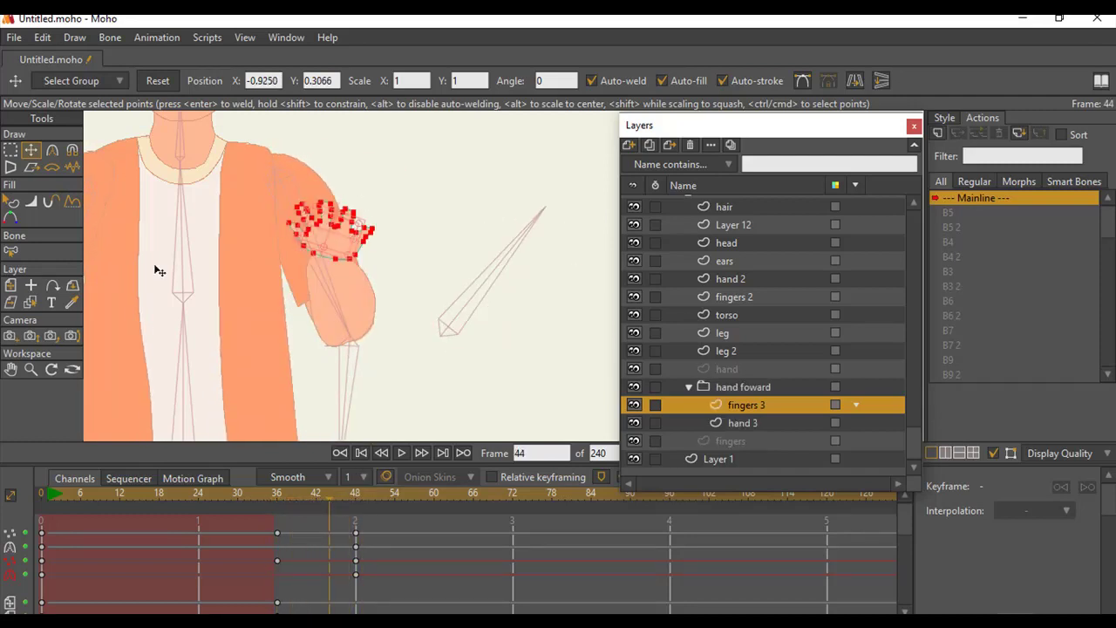
left_click(31, 368)
left_click_drag(349, 279, 602, 291)
left_click_drag(376, 252, 368, 317)
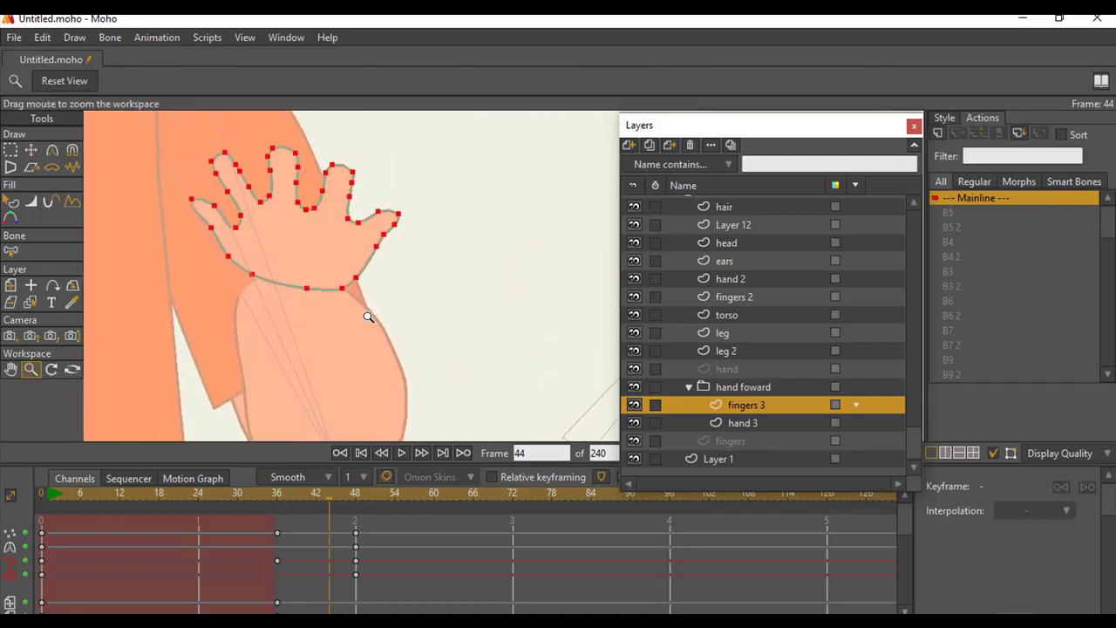
key("t")
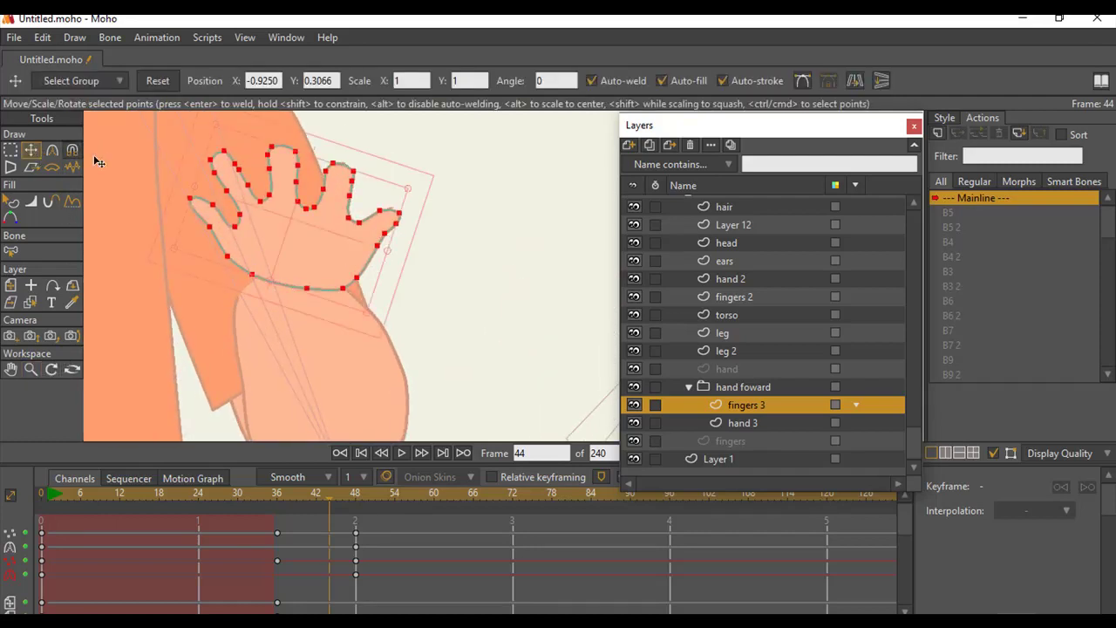
left_click_drag(304, 232, 293, 254)
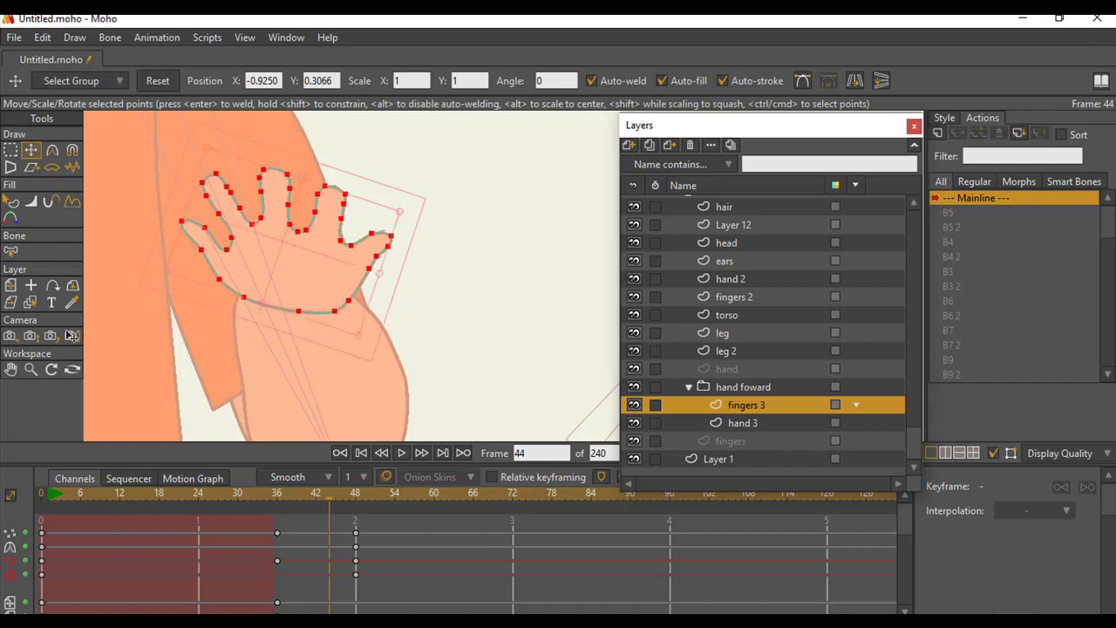
Check the hand's transition on the timeline from frame 44 to frame 49.
left_click(32, 370)
scroll(261, 323, "down", 3)
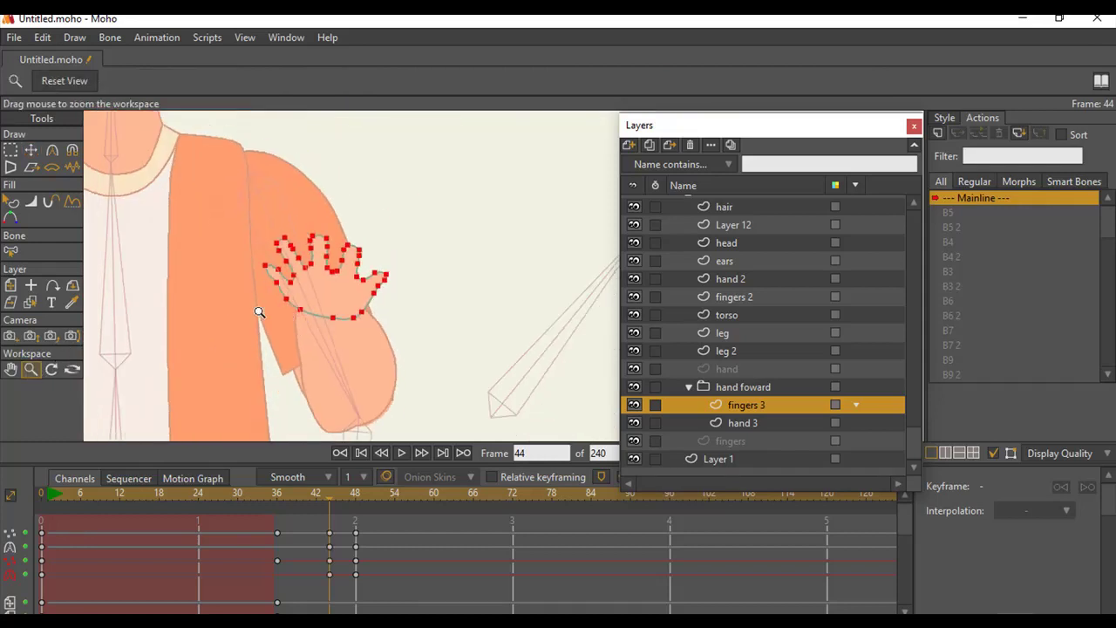
scroll(259, 311, "down", 1)
left_click_drag(305, 240, 300, 192)
left_click_drag(328, 499, 362, 499)
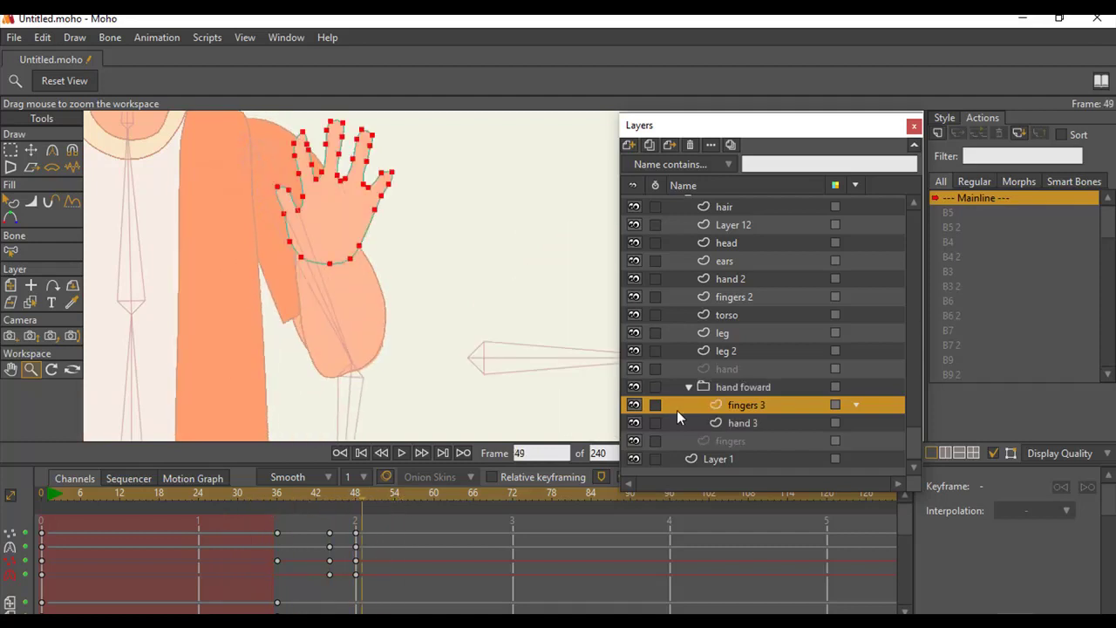
Select the hand foward group, review its motion from frame 36, and stop at frame 52.
left_click(715, 387)
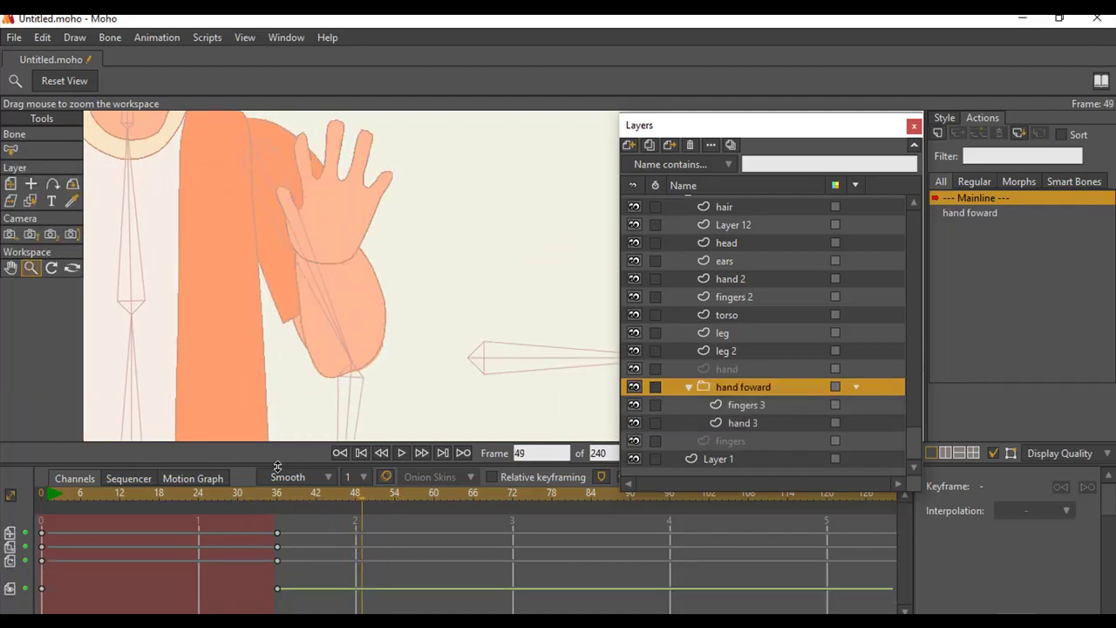
left_click(278, 495)
left_click_drag(282, 498, 381, 493)
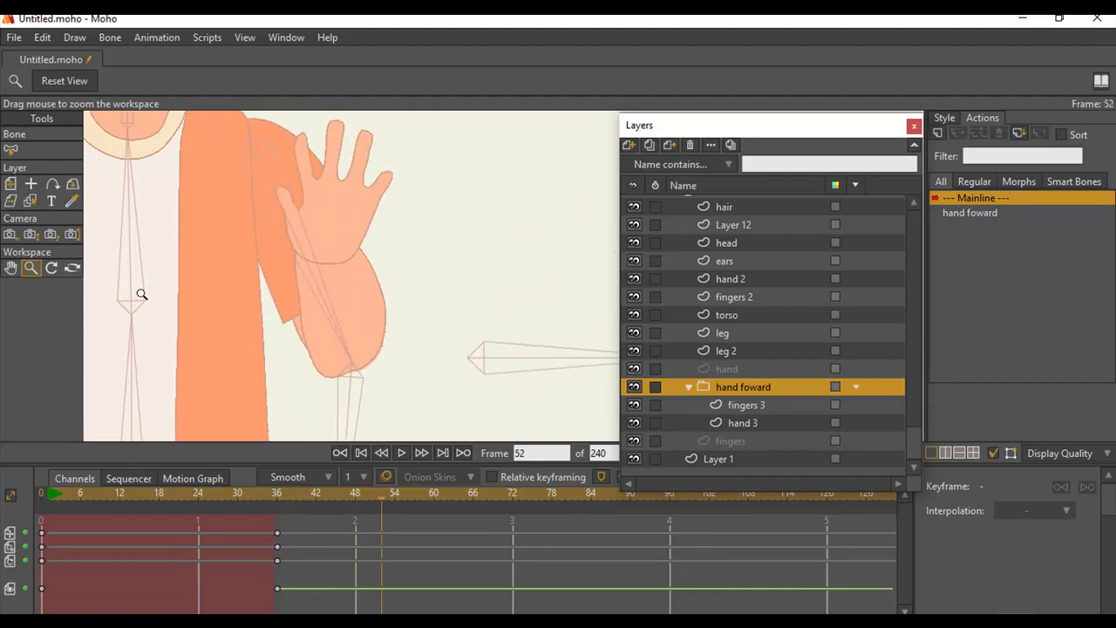
left_click_drag(192, 293, 342, 309)
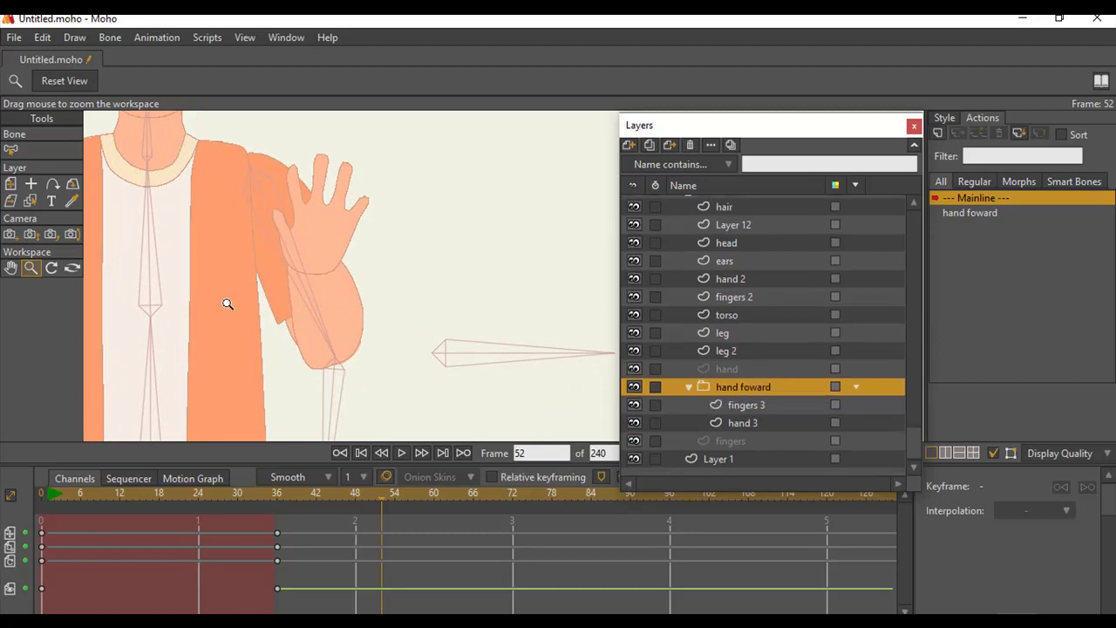
Set the hand foward group's origin at the elbow and rotate the layer to about 1.87 degrees at frame 52.
left_click(11, 183)
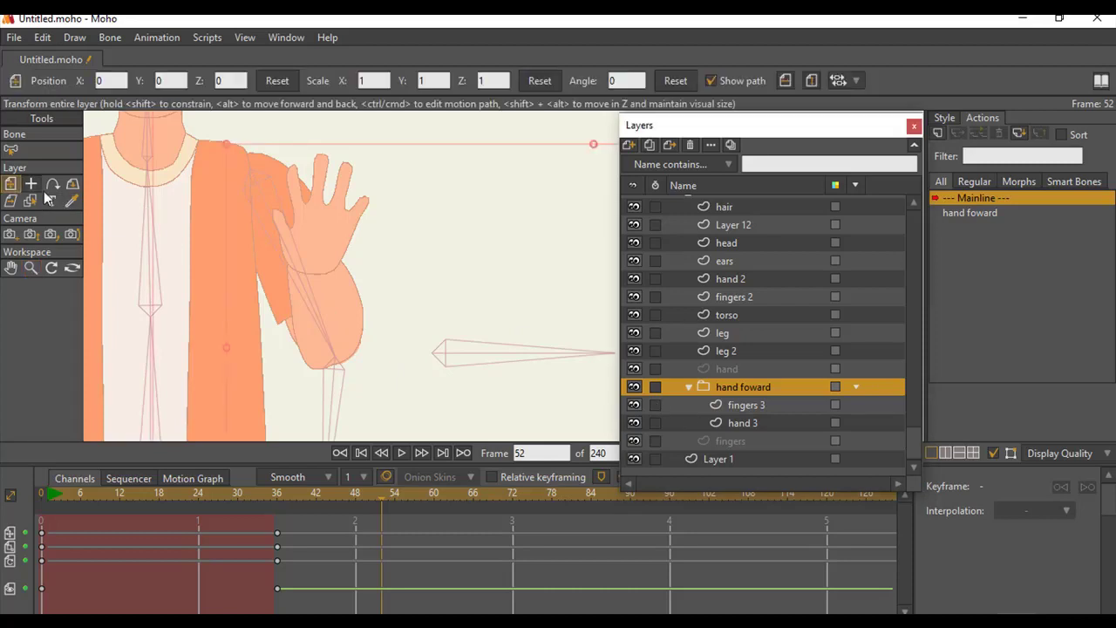
left_click(31, 185)
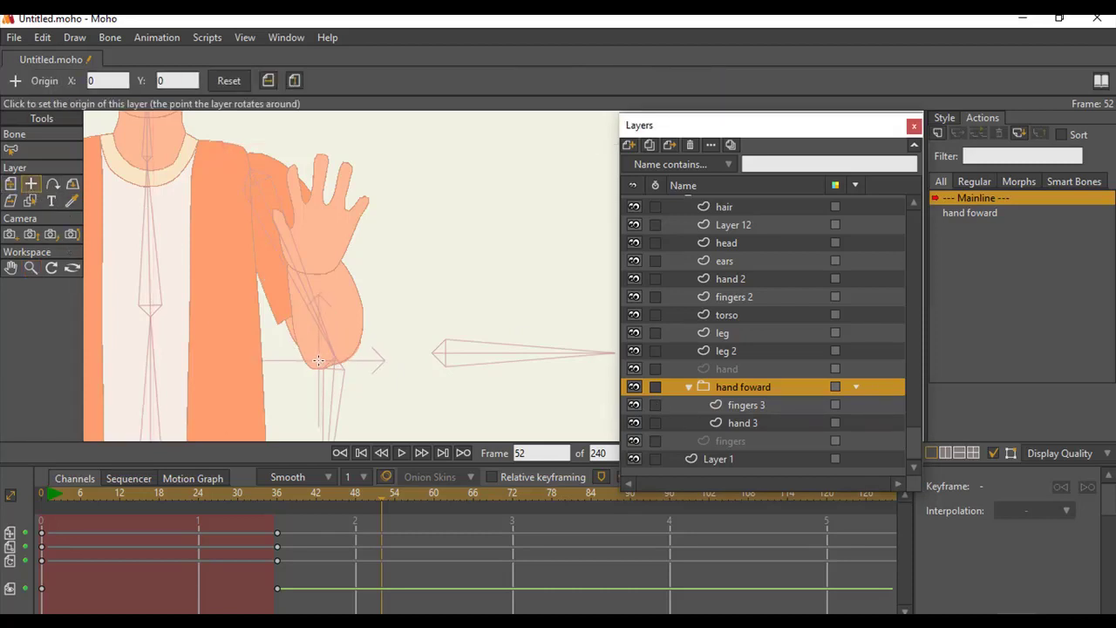
left_click(11, 184)
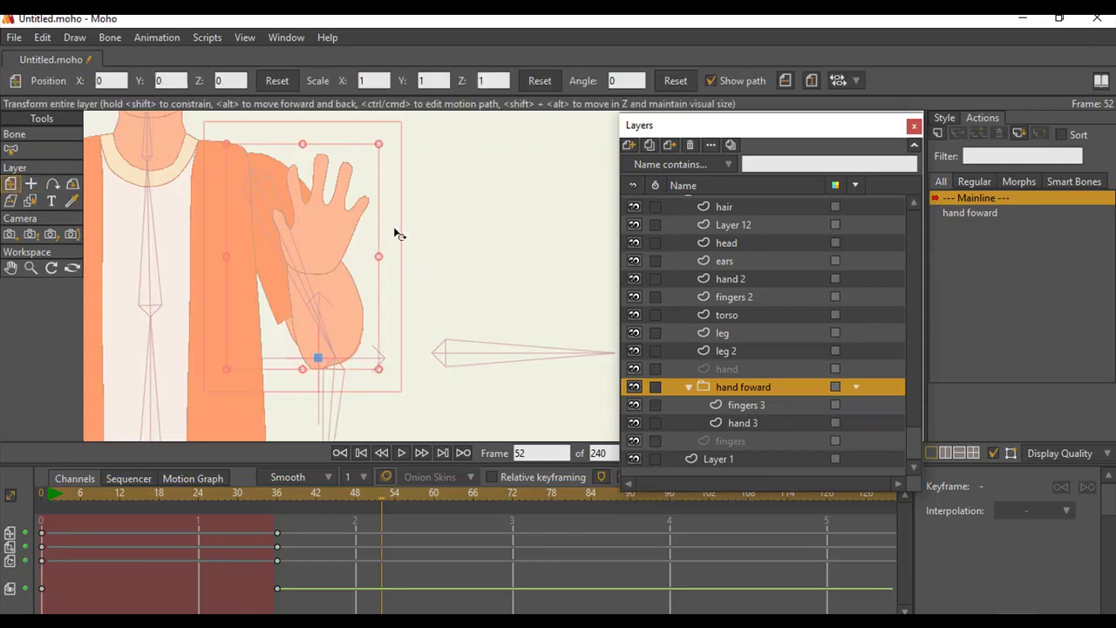
mouse_move(397, 234)
left_mouse_down()
mouse_move(418, 229)
mouse_move(386, 218)
left_mouse_up()
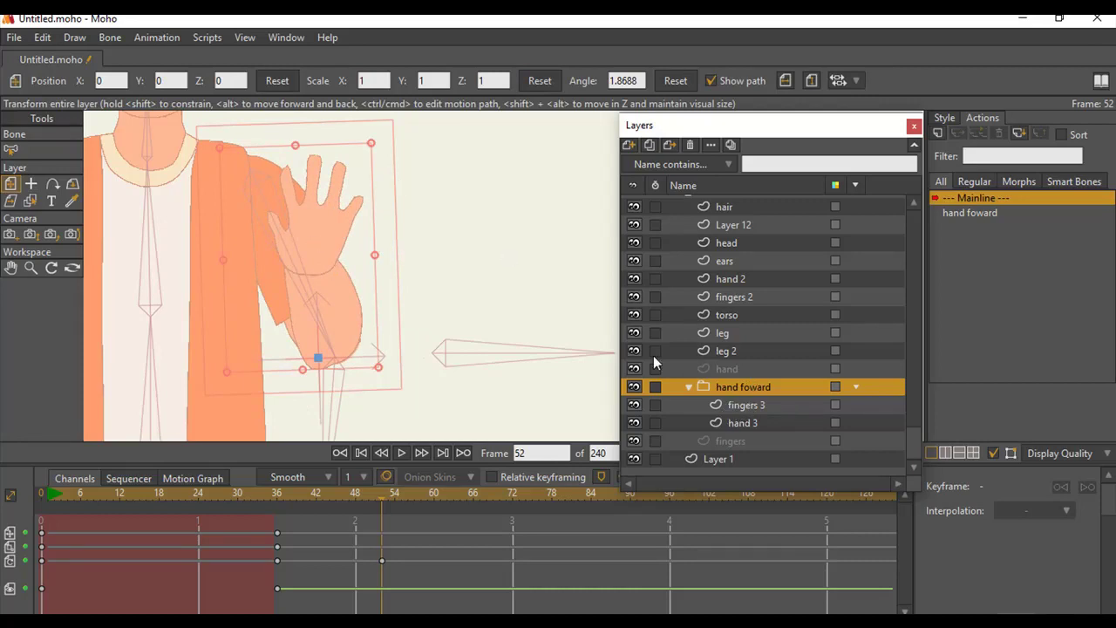
Undo the last rotation of the hand foward group and set the fingers 3 layer's origin at the base of the palm.
key("ctrl+z")
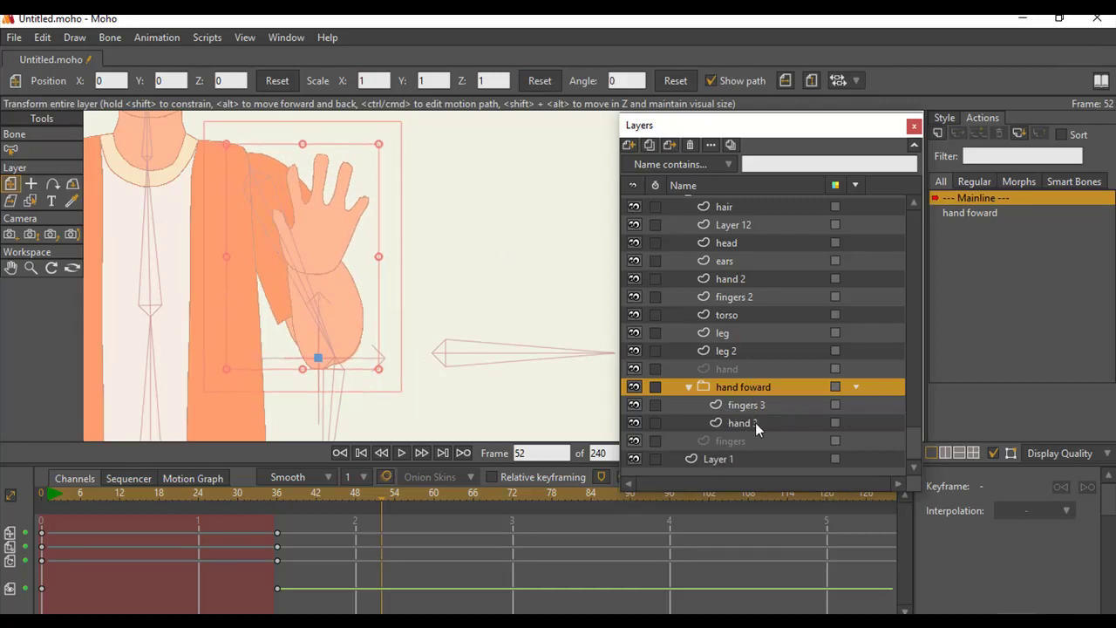
left_click(749, 405)
left_click(750, 424)
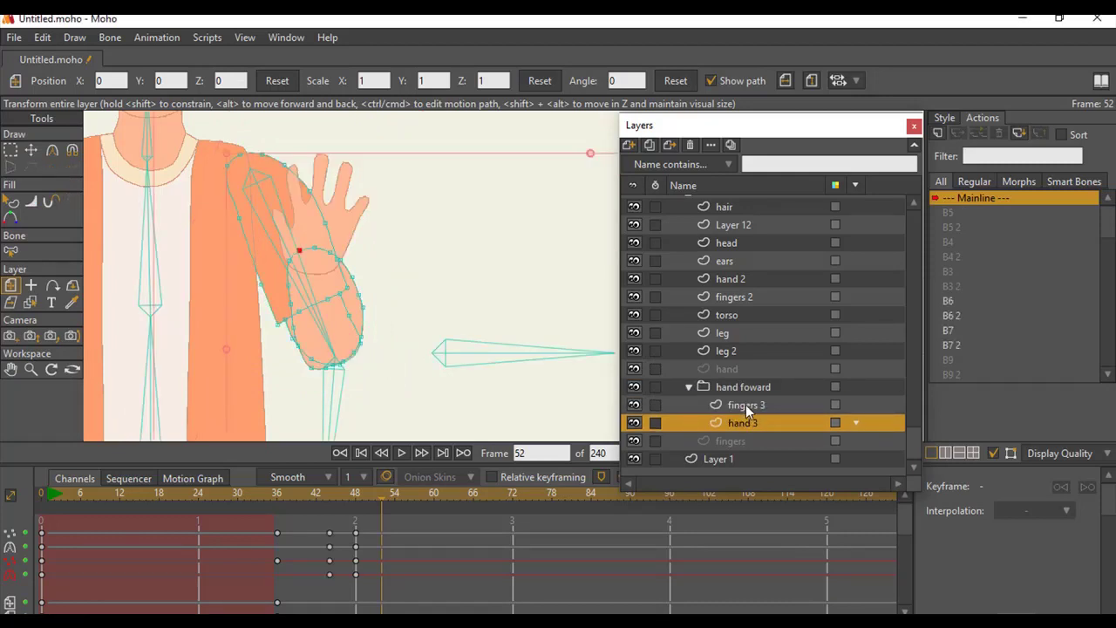
left_click(745, 404)
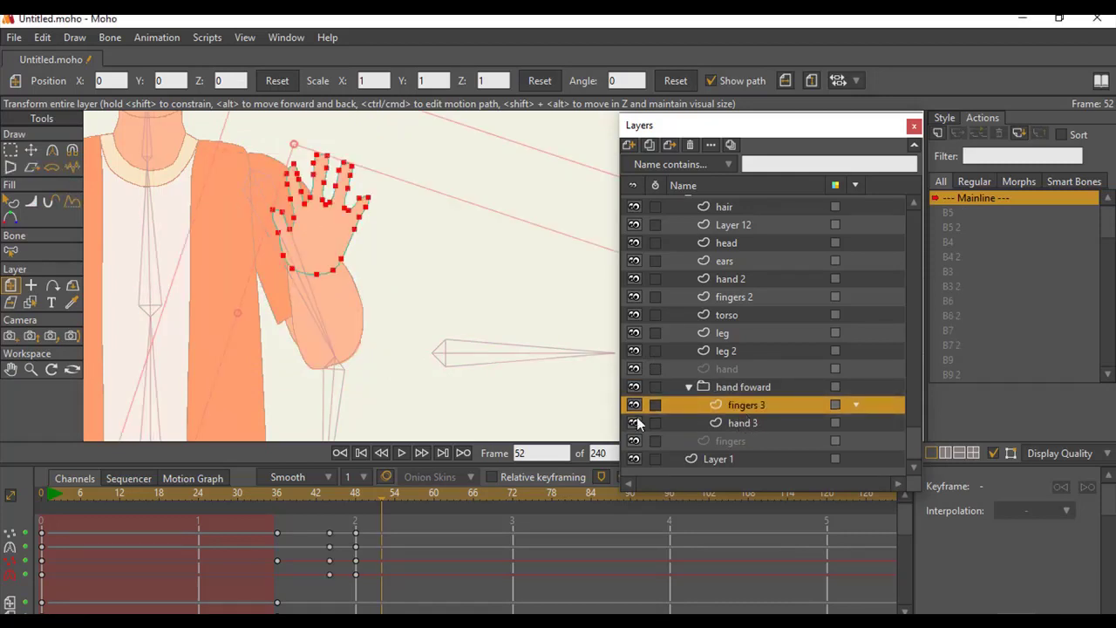
left_click(30, 286)
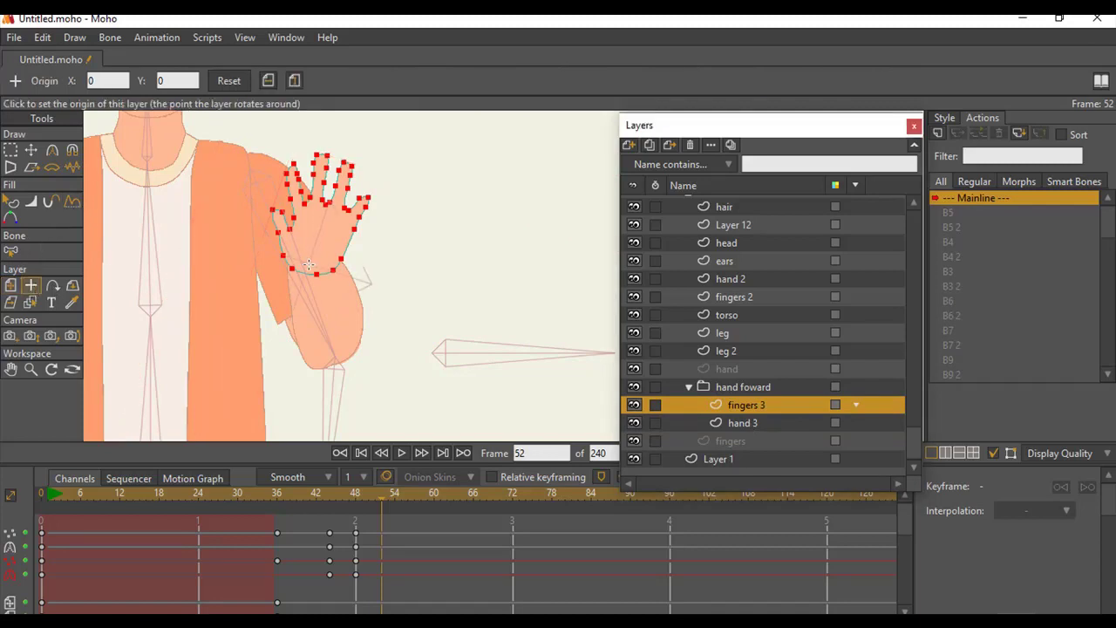
Rotate the fingers 3 points clockwise at frame 52, and rotate the layer to about -1.2 degrees there and about 2.83 degrees at frame 61.
left_click(31, 150)
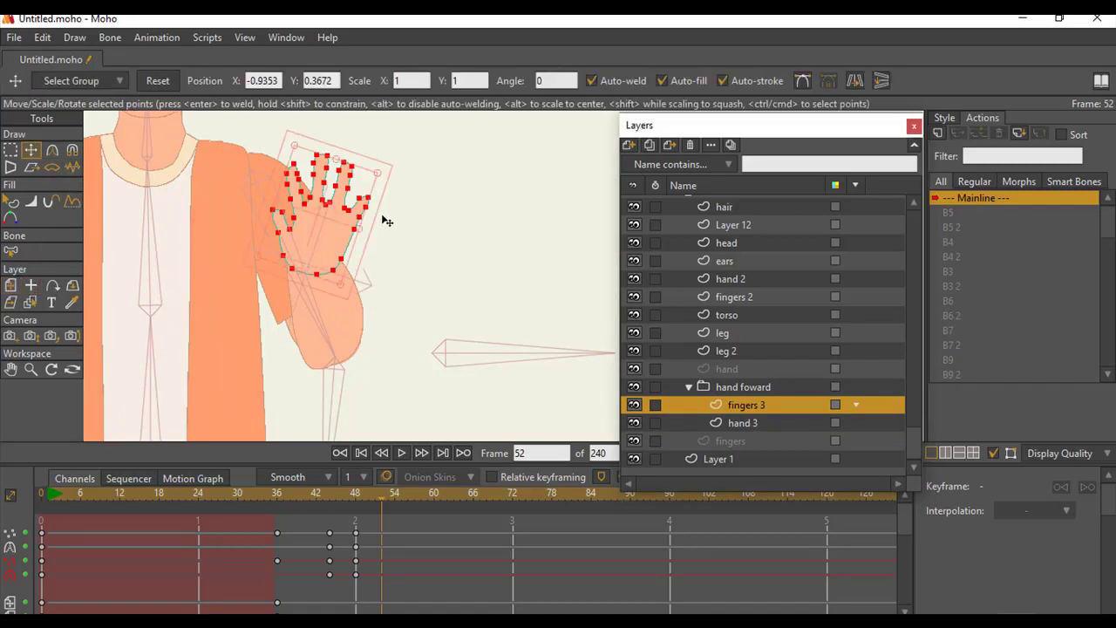
left_click_drag(382, 216, 315, 244)
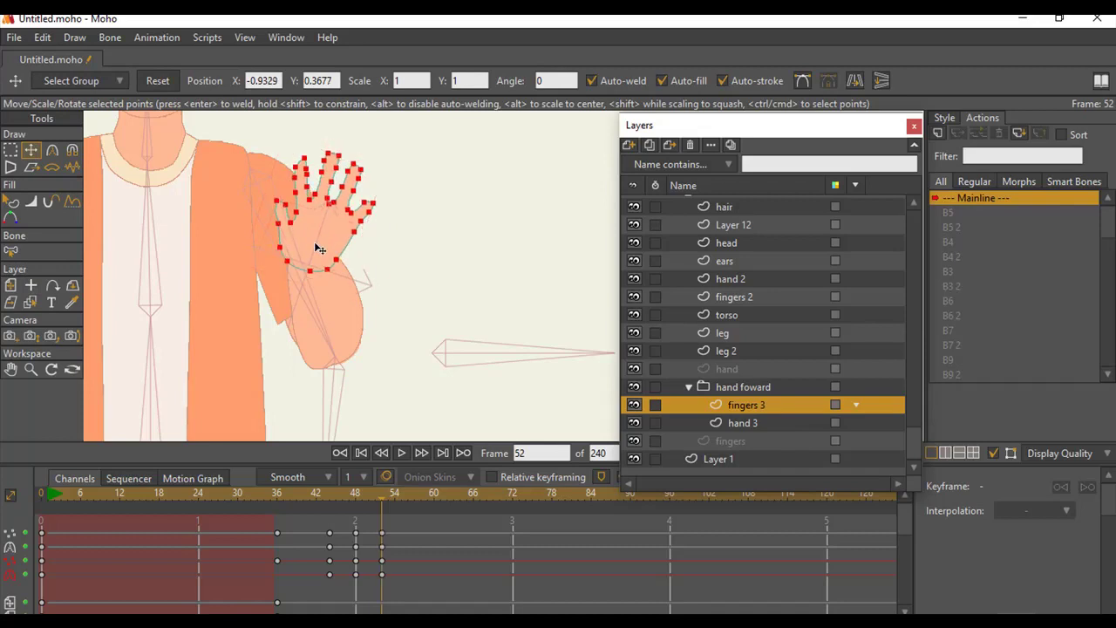
left_click(10, 285)
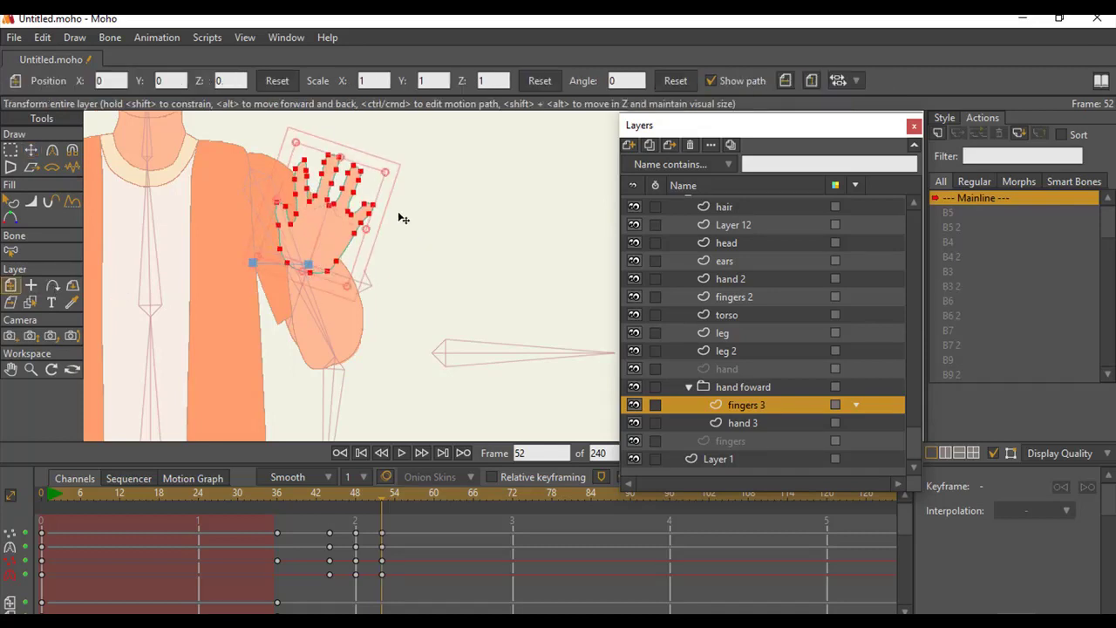
left_click_drag(403, 218, 366, 232)
left_click(420, 506)
left_click(441, 498)
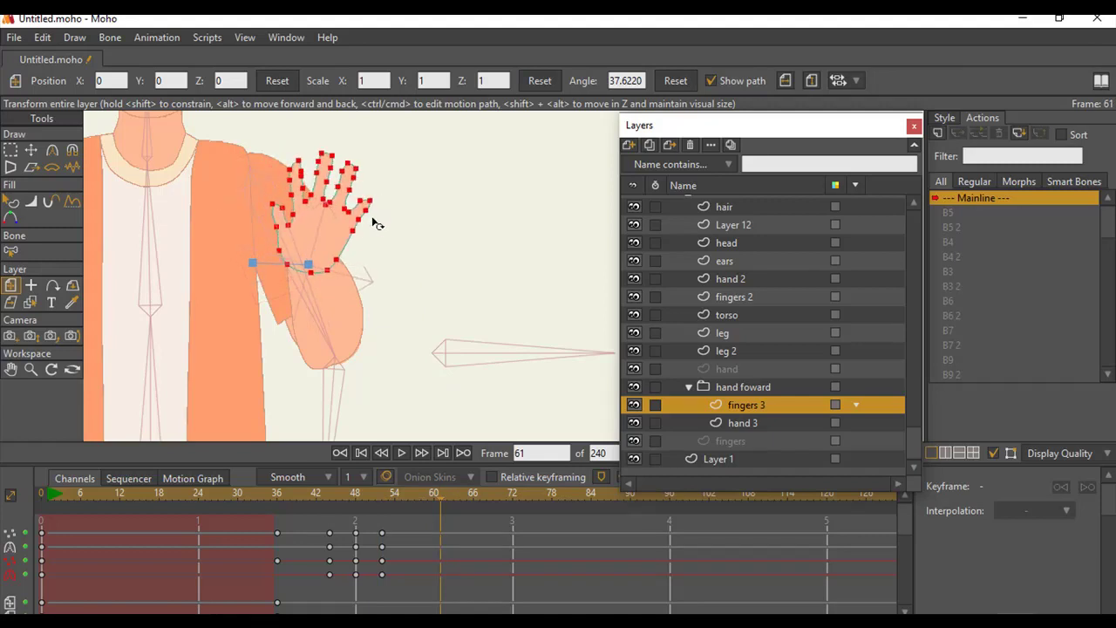
Review the hand's motion on the timeline and delete the fingers 3 point keyframes at frame 52.
left_click(241, 496)
left_click_drag(240, 496, 447, 524)
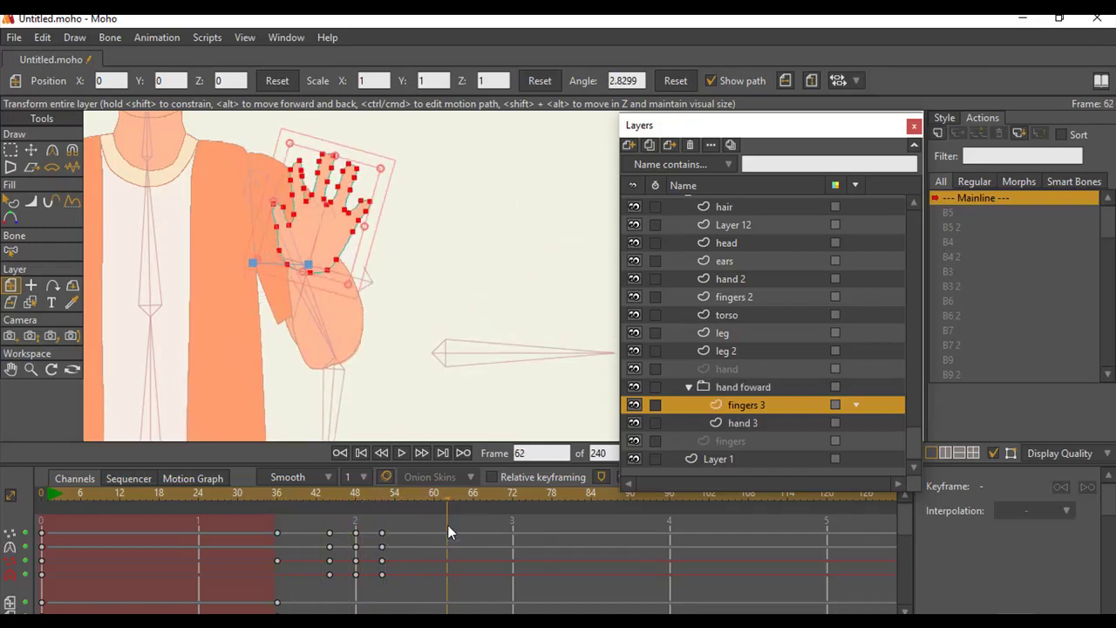
left_click(359, 502)
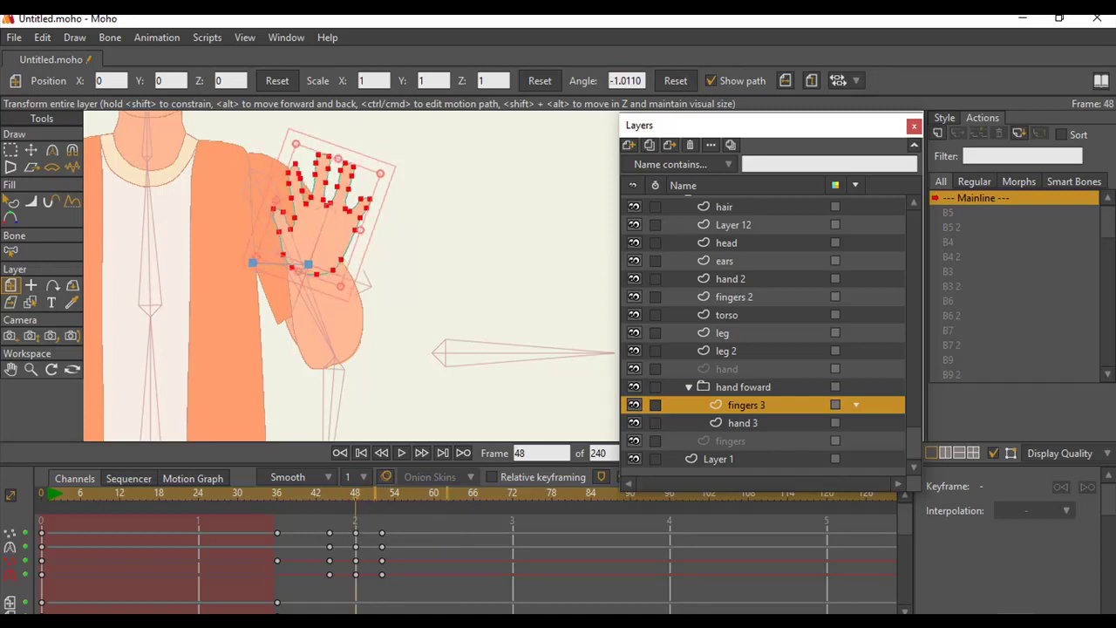
scroll(905, 518, "down", 2)
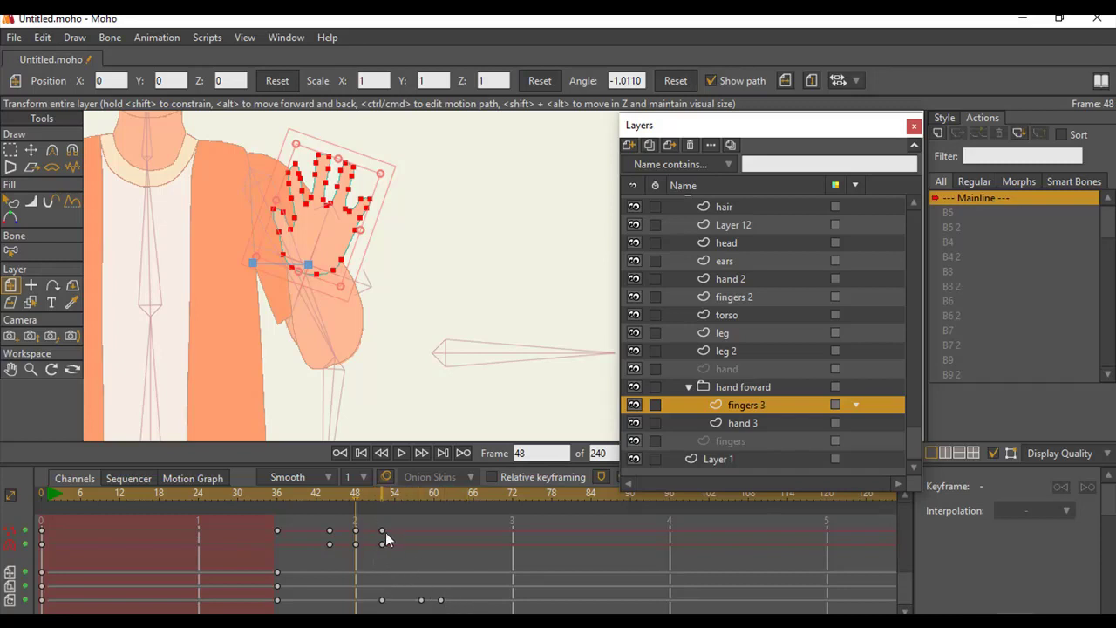
scroll(902, 581, "up", 2)
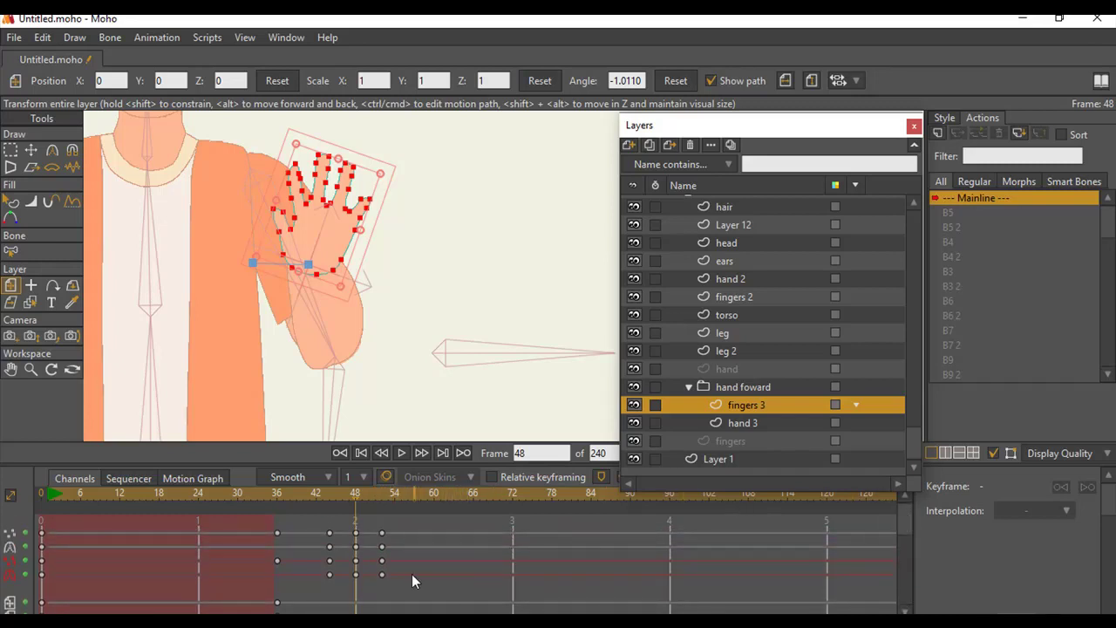
left_click_drag(378, 525, 378, 527)
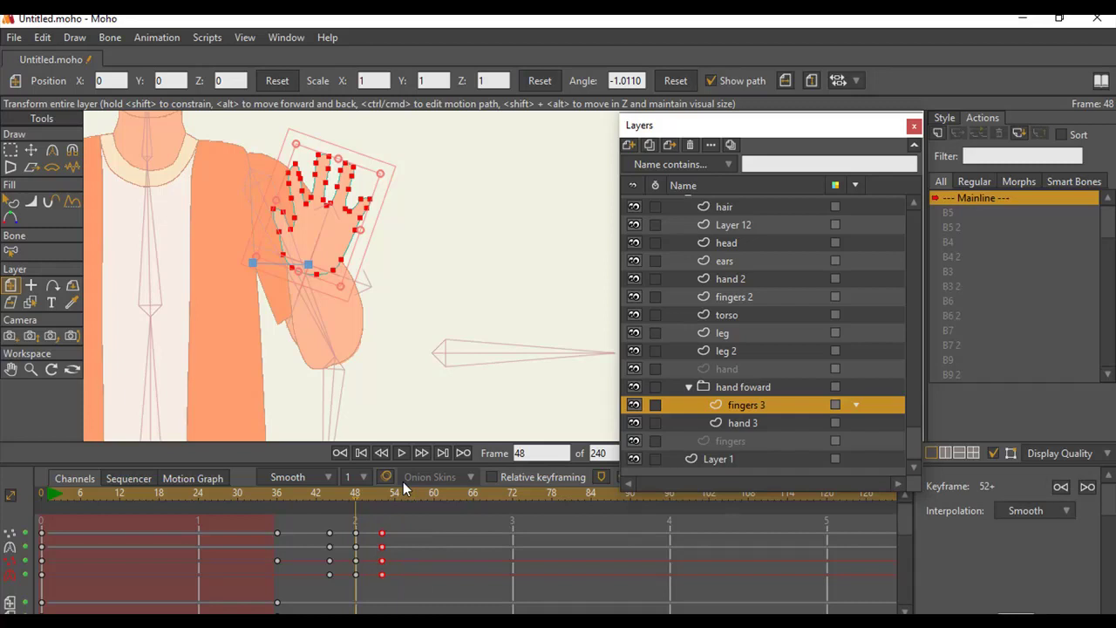
key("Delete")
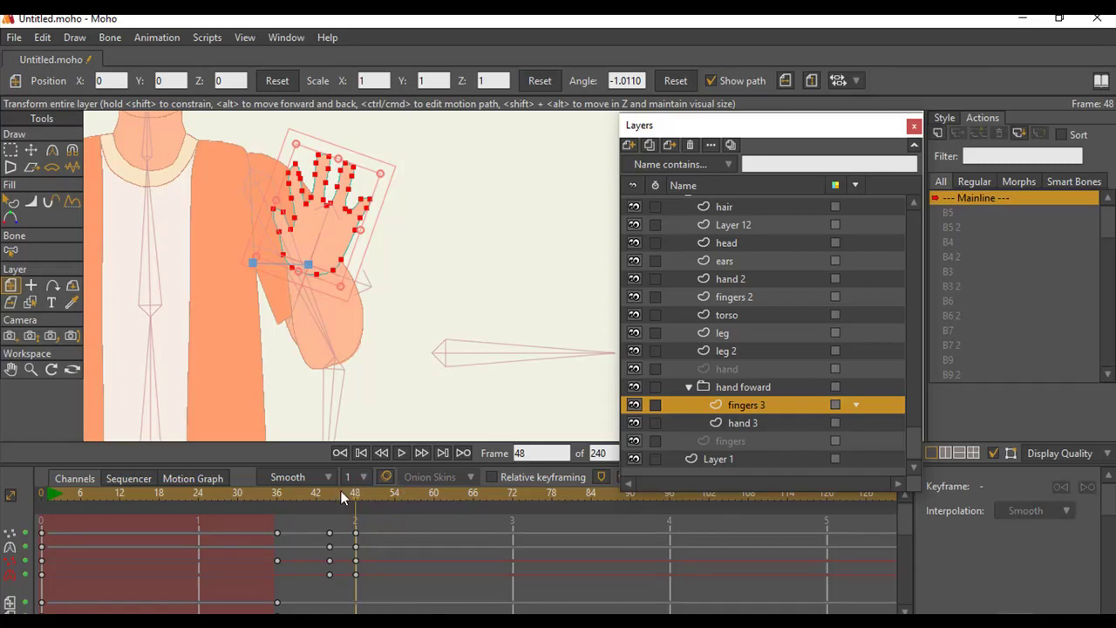
Copy the fingers 3 layer rotation keyframe from frame 52 to frame 64.
left_click_drag(371, 499, 441, 516)
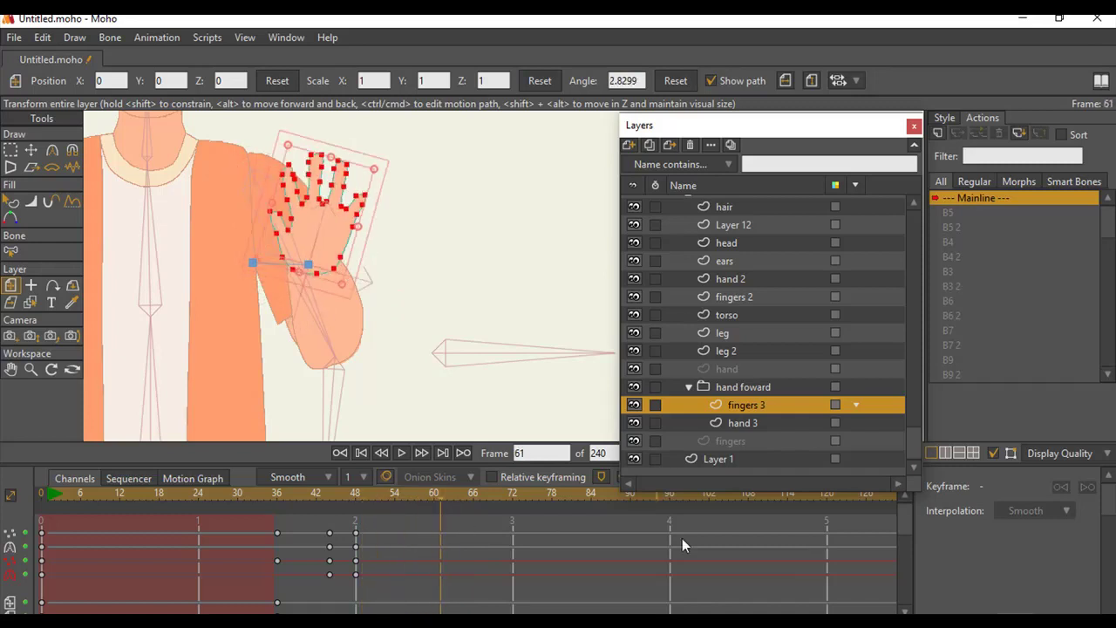
left_click_drag(902, 522, 903, 603)
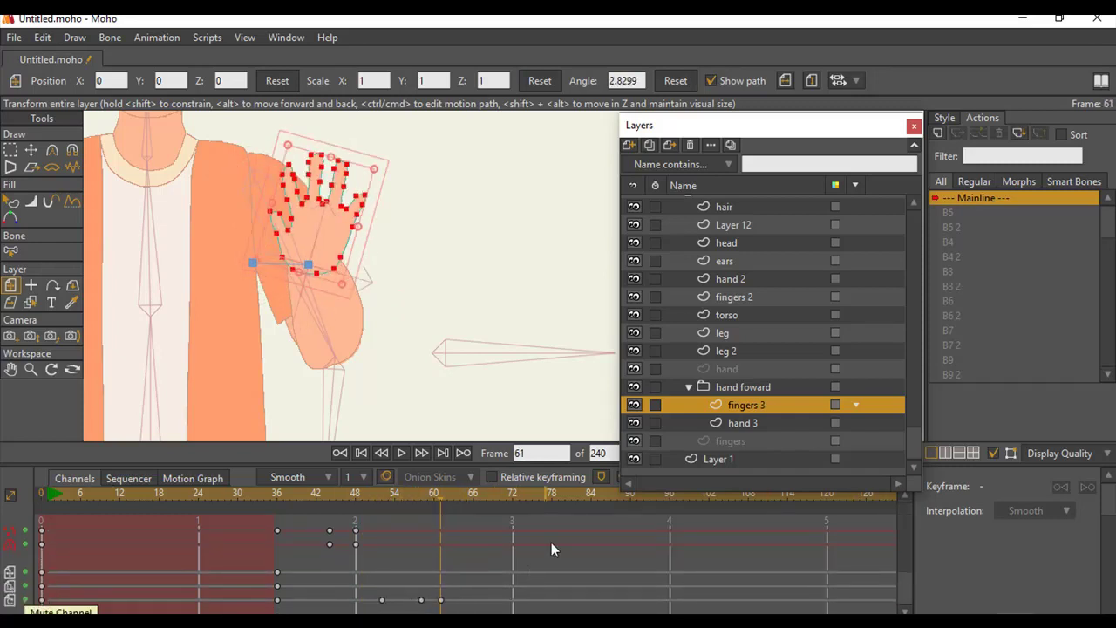
left_click(381, 496)
left_click_drag(392, 497, 460, 516)
left_click(382, 600)
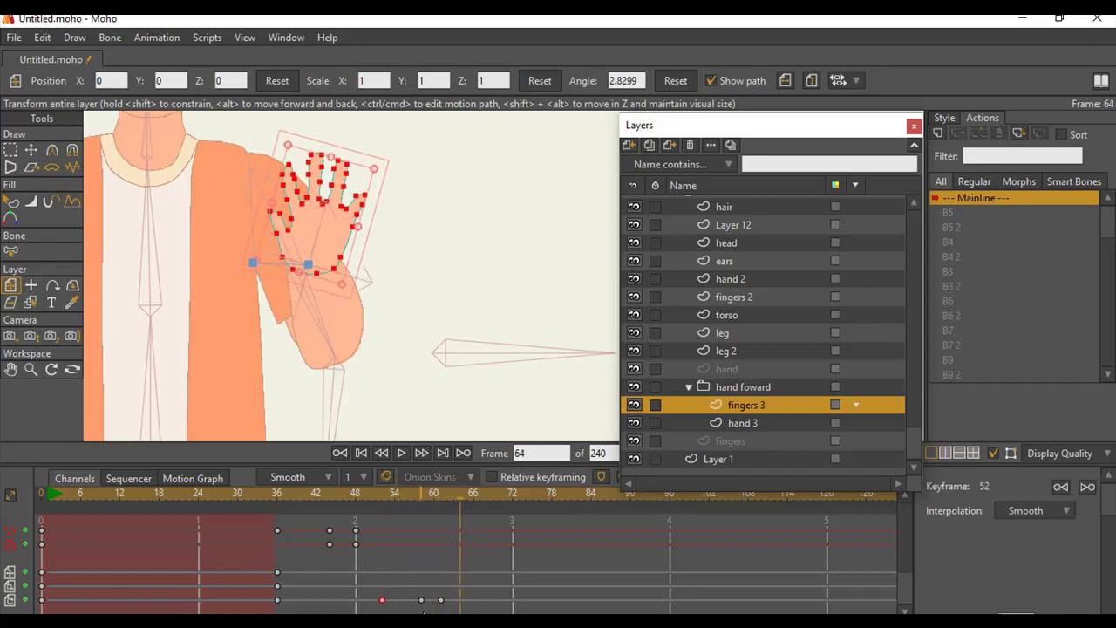
key("ctrl+c")
key("ctrl+v")
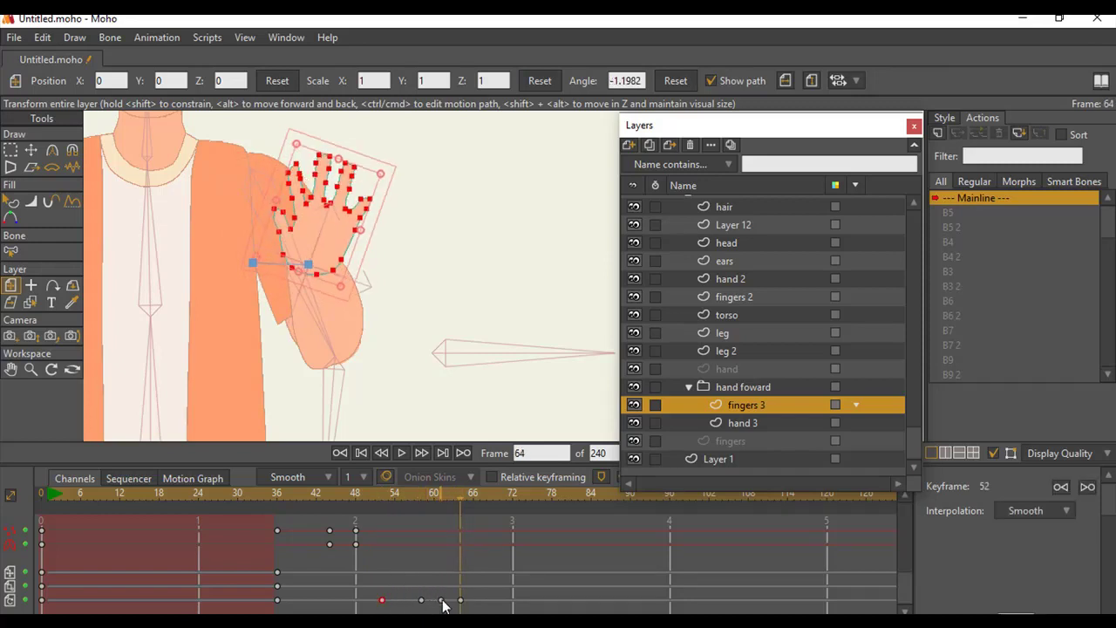
Move the two middle rotation keyframes of fingers 3 to frames 56 and 60, and play the animation from frame 48.
left_click_drag(443, 576, 419, 602)
mouse_move(422, 600)
left_mouse_down()
mouse_move(408, 602)
mouse_move(437, 601)
left_mouse_up()
left_click(436, 608)
left_click(358, 493)
left_click(402, 453)
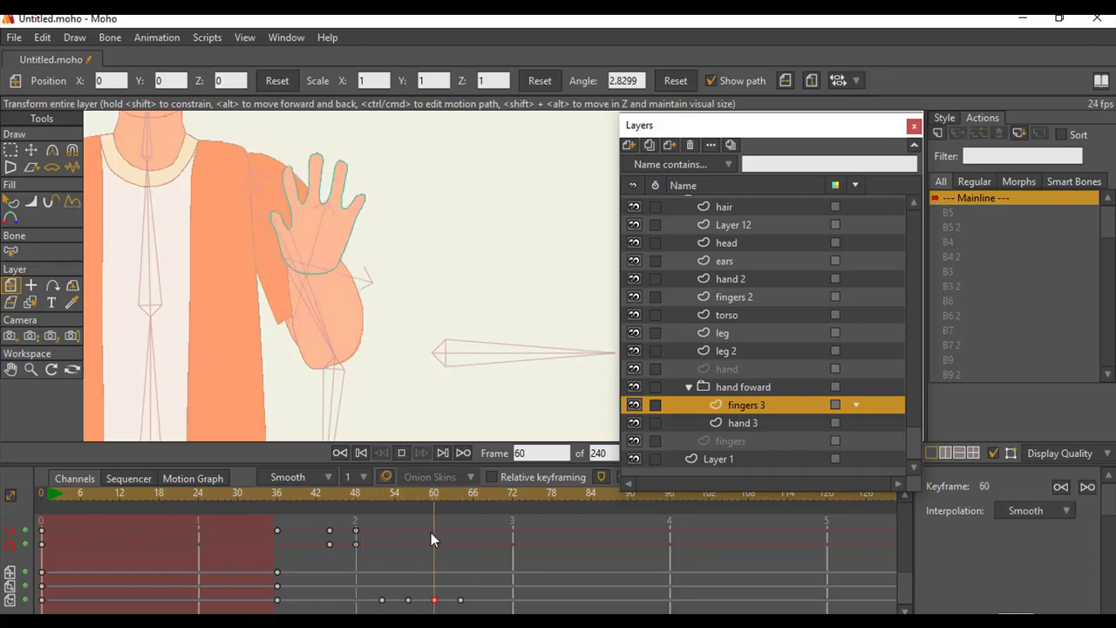
Zoom out to the man's upper body, render frame 89 to inspect the raised arm, and close the render.
left_click(51, 369)
left_click(31, 370)
left_click_drag(375, 338, 292, 327)
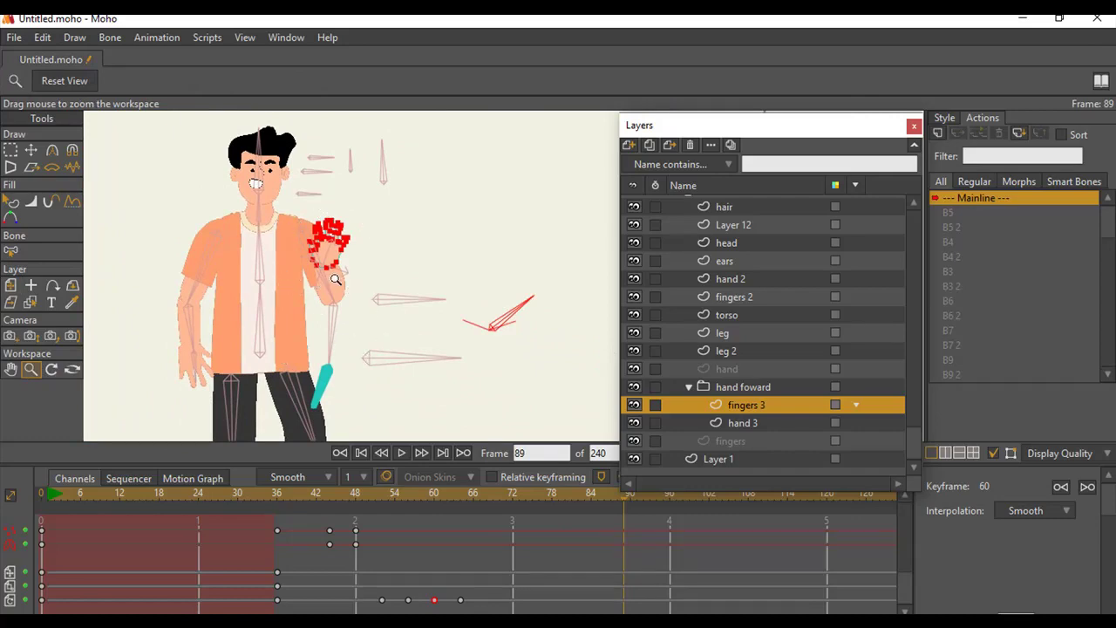
key("ctrl+r")
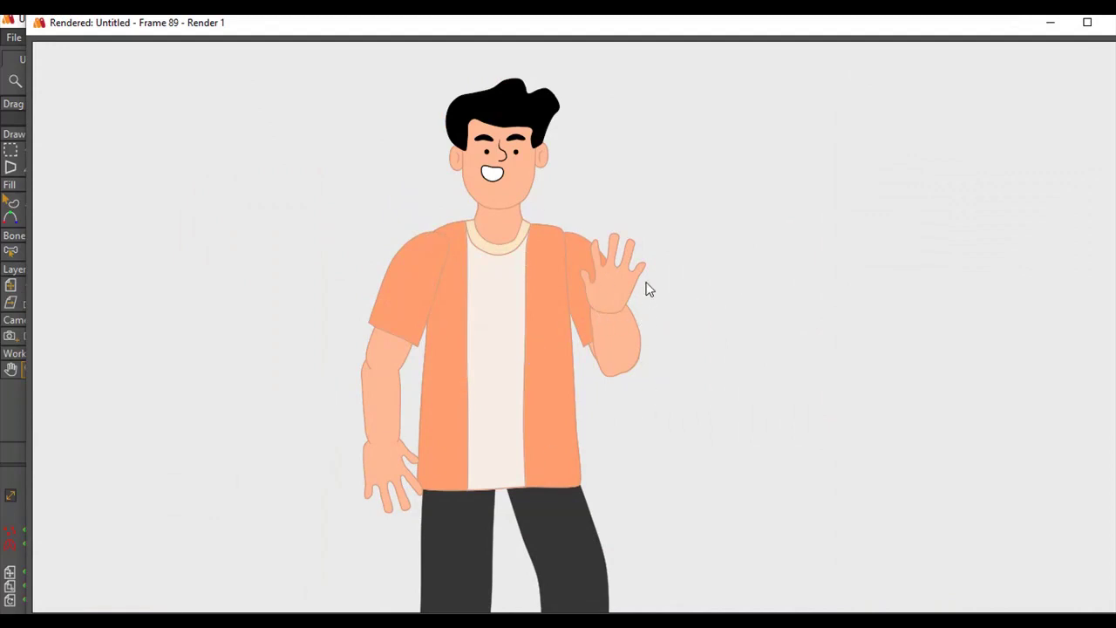
left_click(1087, 23)
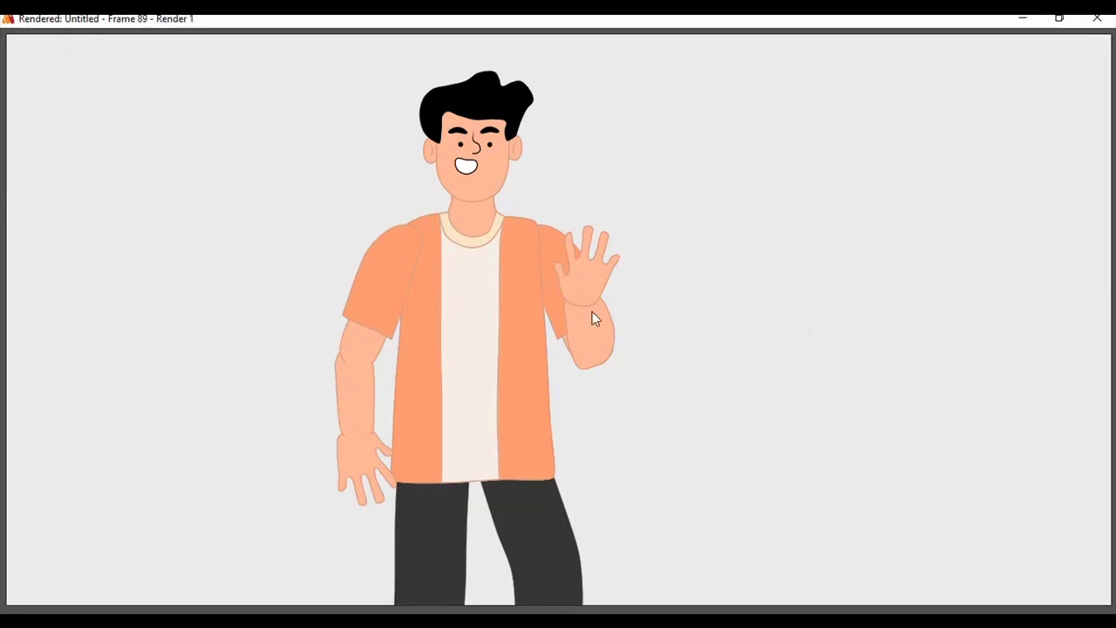
left_click(1097, 19)
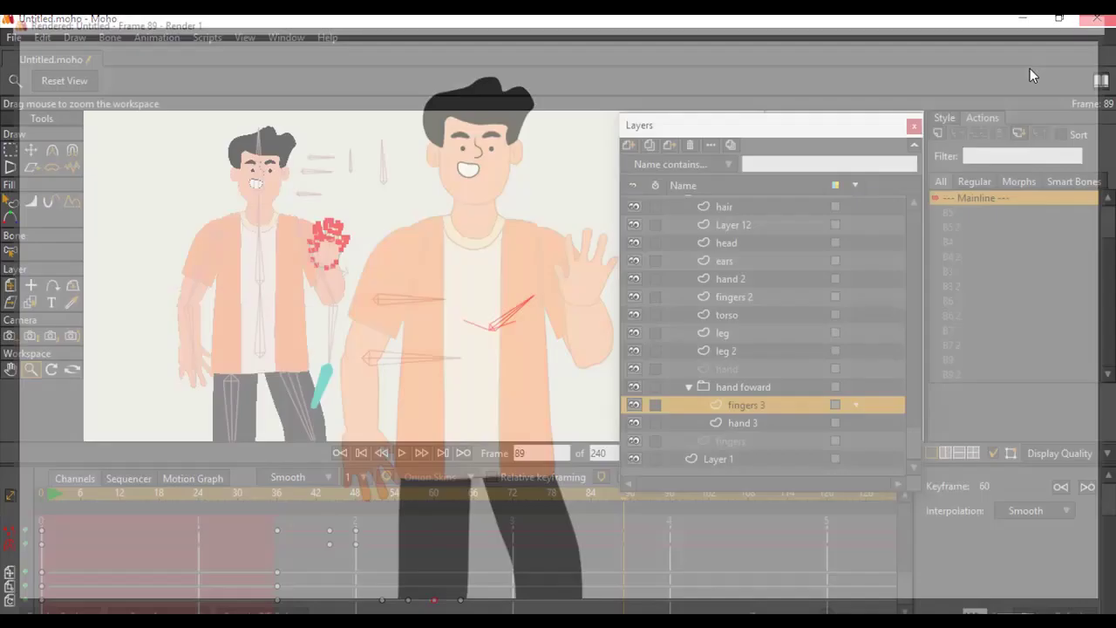
On the hand 3 layer at frame 89, reposition the lower elbow points to smooth the forearm's rounded outline.
left_click_drag(270, 317, 481, 310)
left_click_drag(349, 292, 506, 314)
left_click(810, 427)
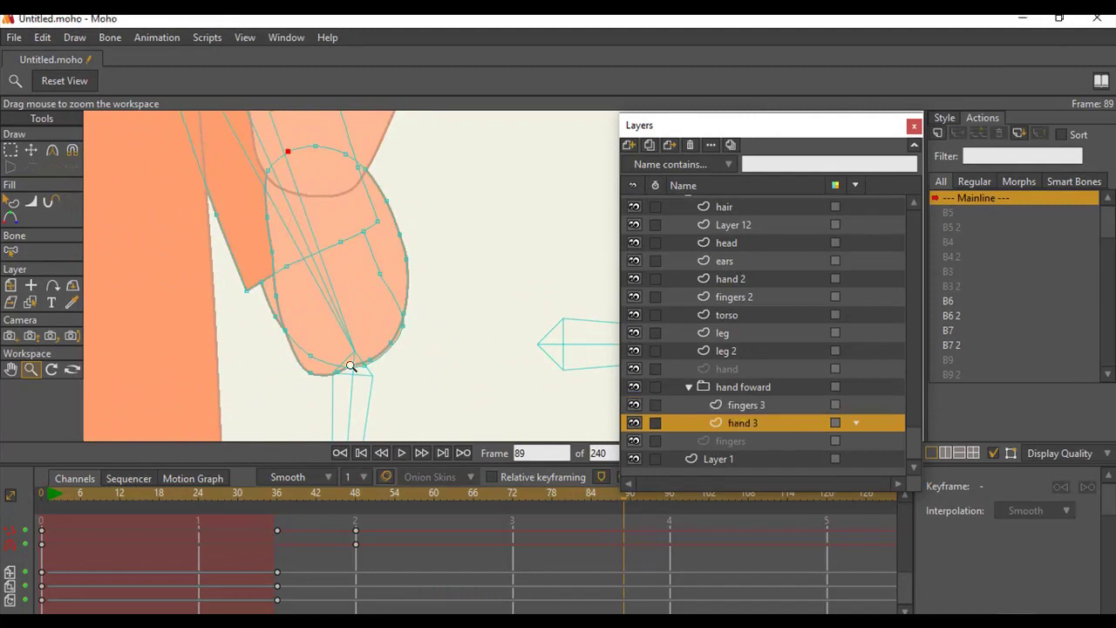
key("t")
left_click(310, 356)
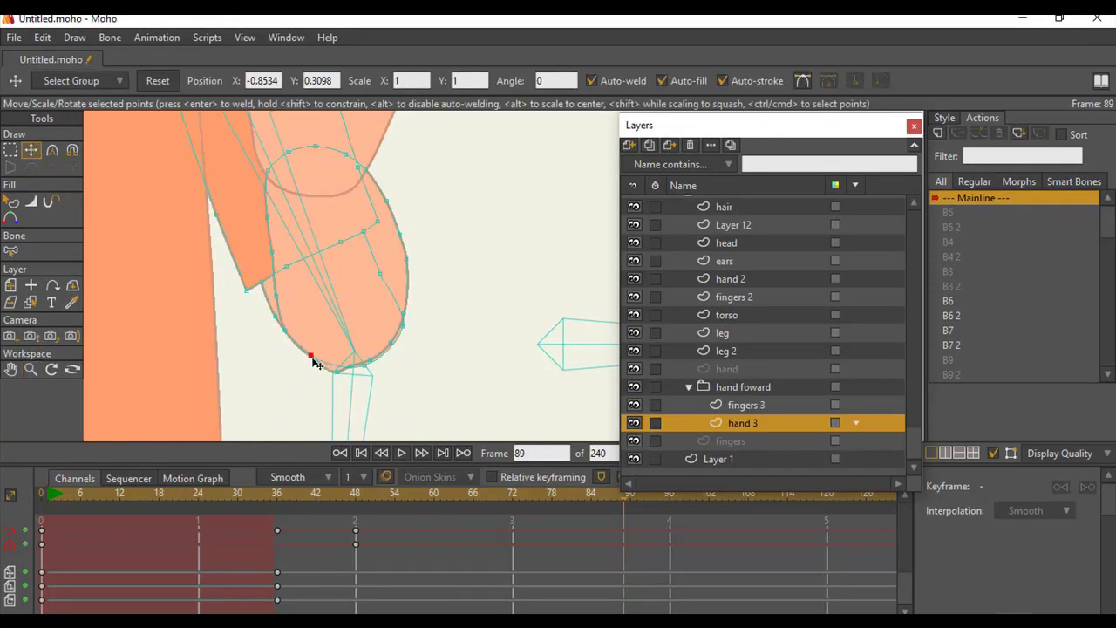
left_click_drag(315, 359, 340, 366)
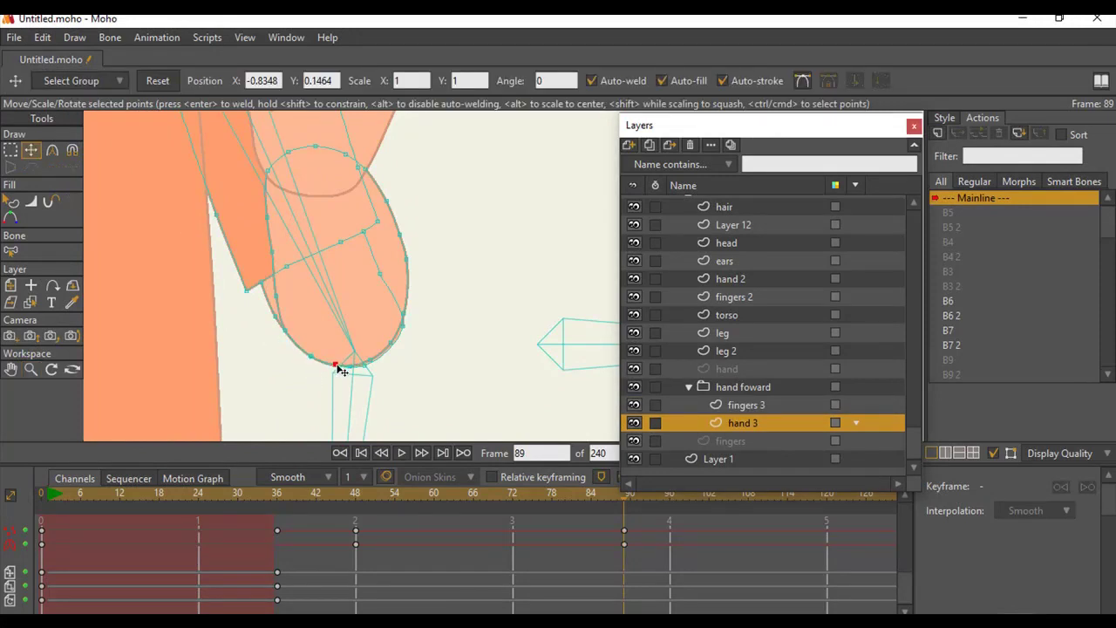
left_click(354, 366)
Move the hand 3 elbow-correction keyframes from frame 89 to frame 48.
left_click(747, 405)
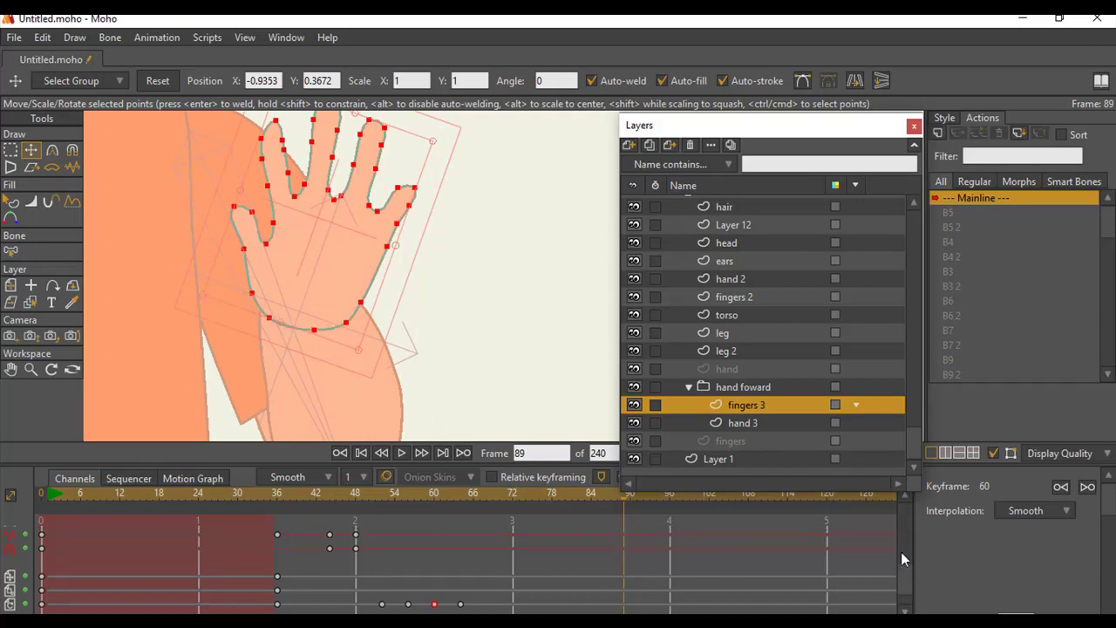
scroll(901, 552, "up", 1)
left_click(359, 493)
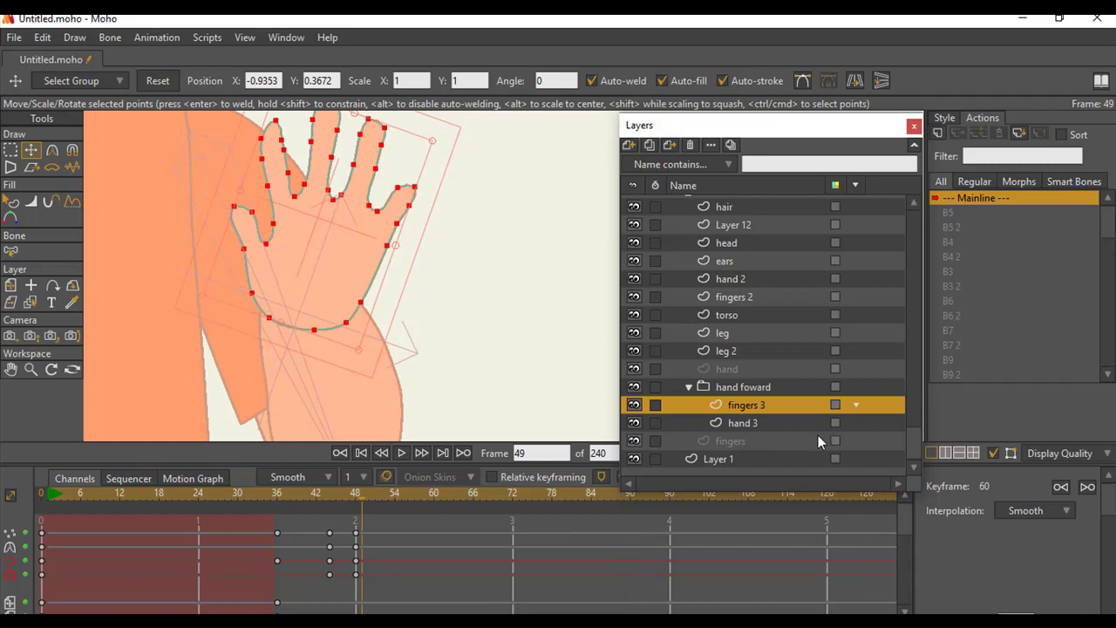
left_click(355, 493)
left_click(742, 423)
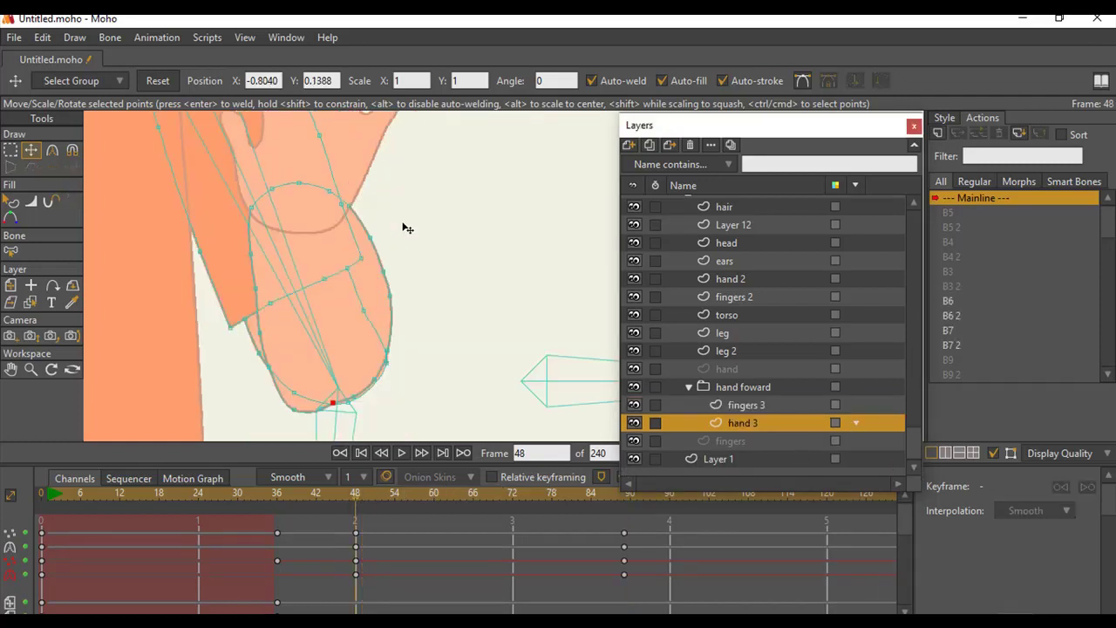
left_click_drag(637, 599, 356, 541)
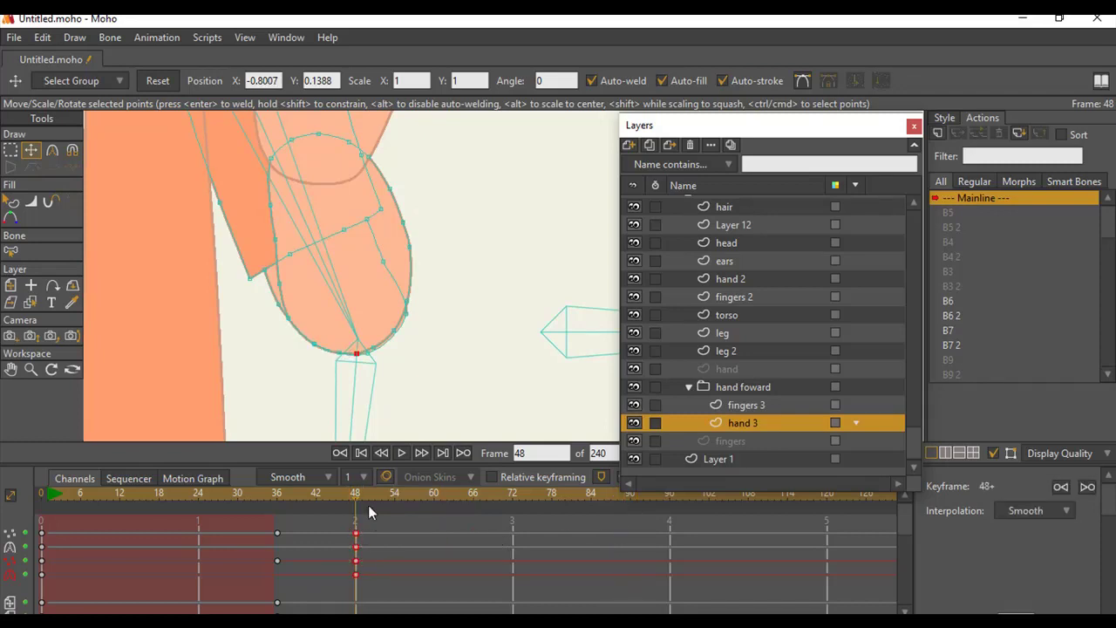
Render frame 48 to inspect the corrected elbow shape, and close the render.
left_click(31, 369)
left_click_drag(369, 361, 345, 331)
key("ctrl+r")
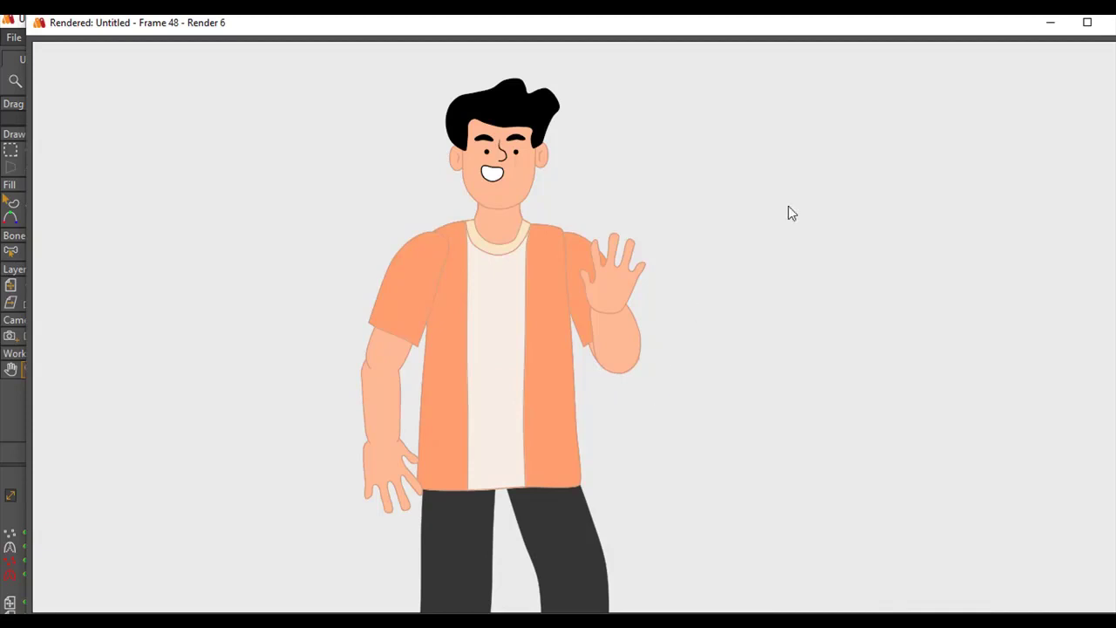
left_click(1088, 22)
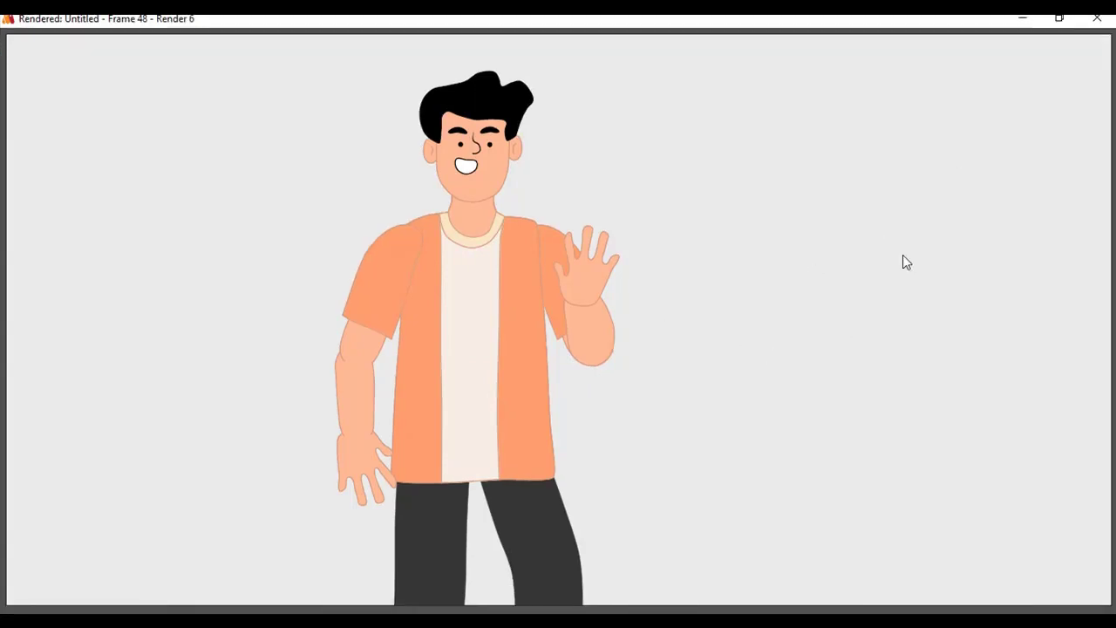
left_click(1097, 17)
Review the whole figure's motion from the start to frame 47 and select the man bone layer.
left_click_drag(357, 302, 414, 313)
left_click_drag(62, 498, 403, 521)
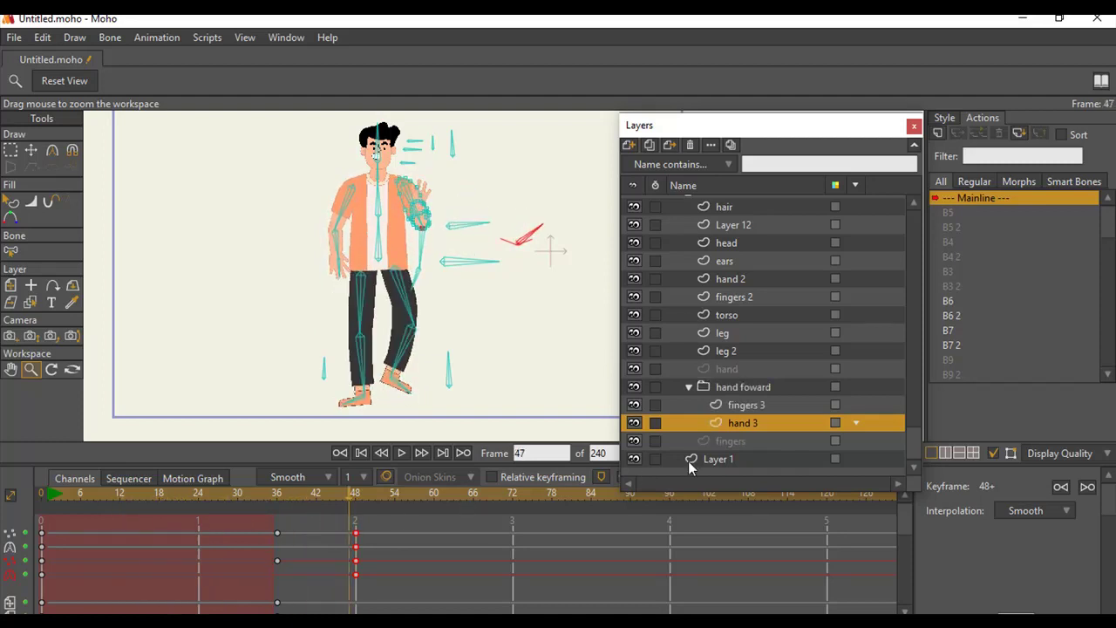
left_click_drag(914, 435, 943, 202)
left_click(705, 206)
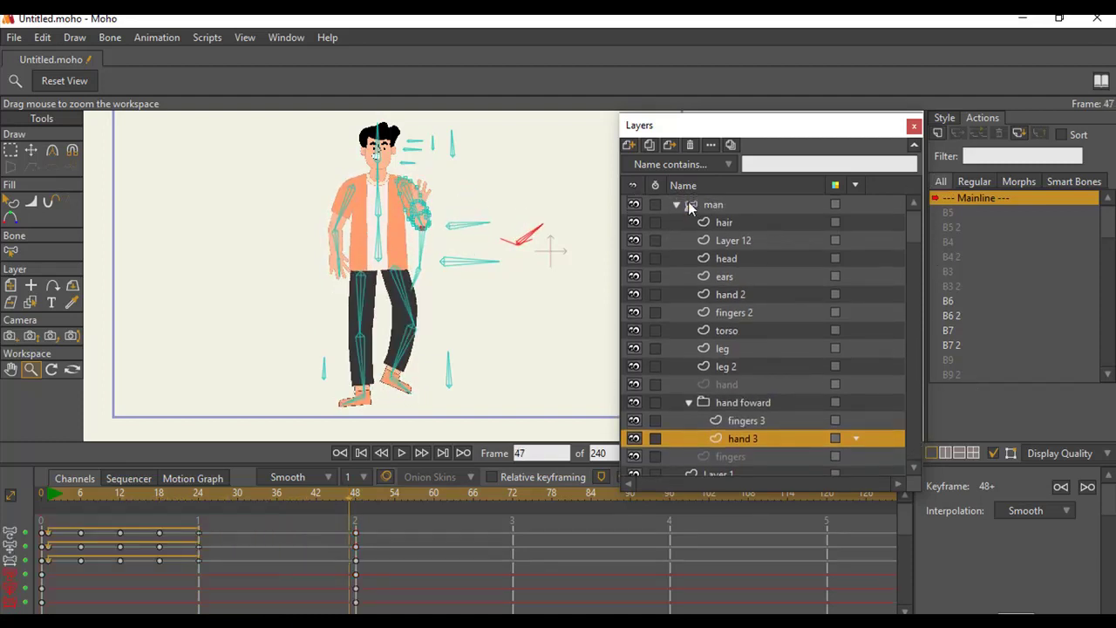
left_click(662, 205)
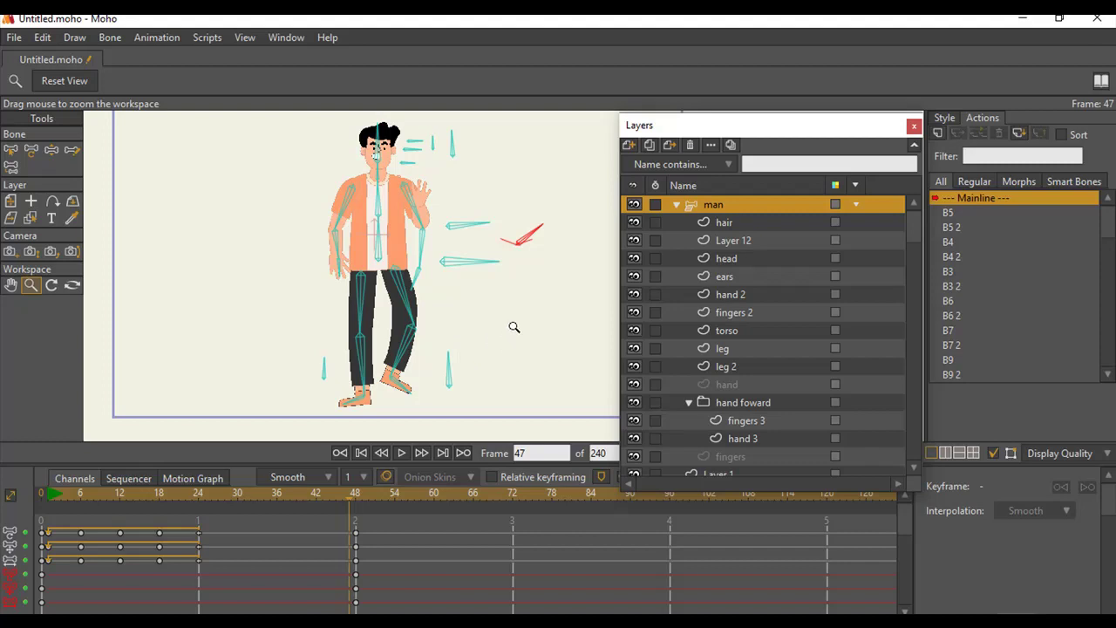
At frame 0, duplicate the man bone layer as man 2 and hide the original man layer.
left_click_drag(506, 317, 486, 243)
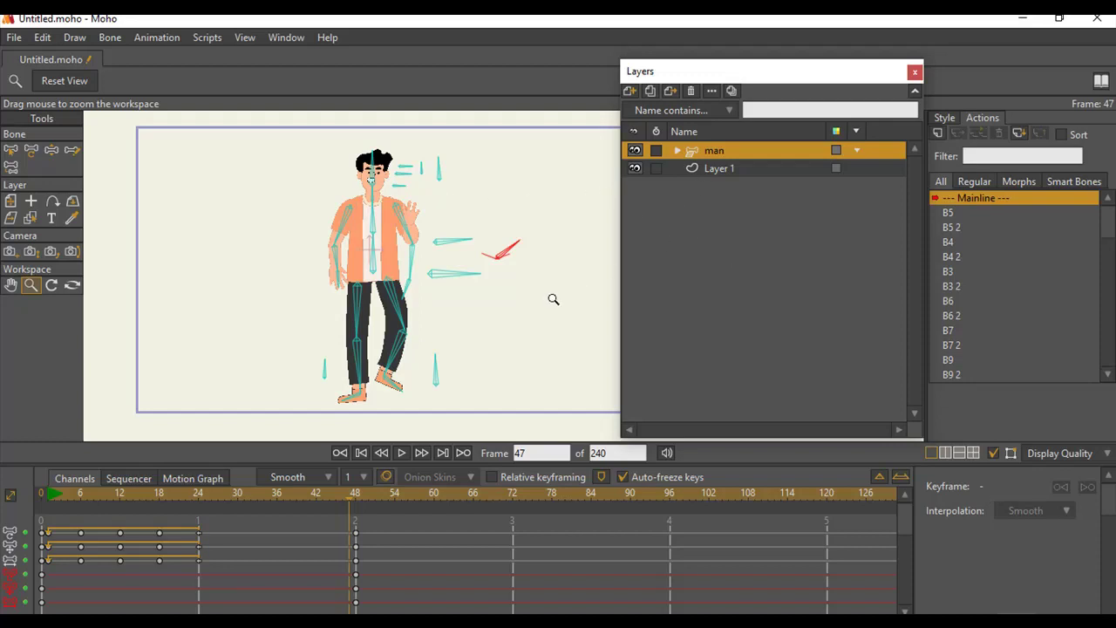
left_click_drag(439, 314, 479, 293)
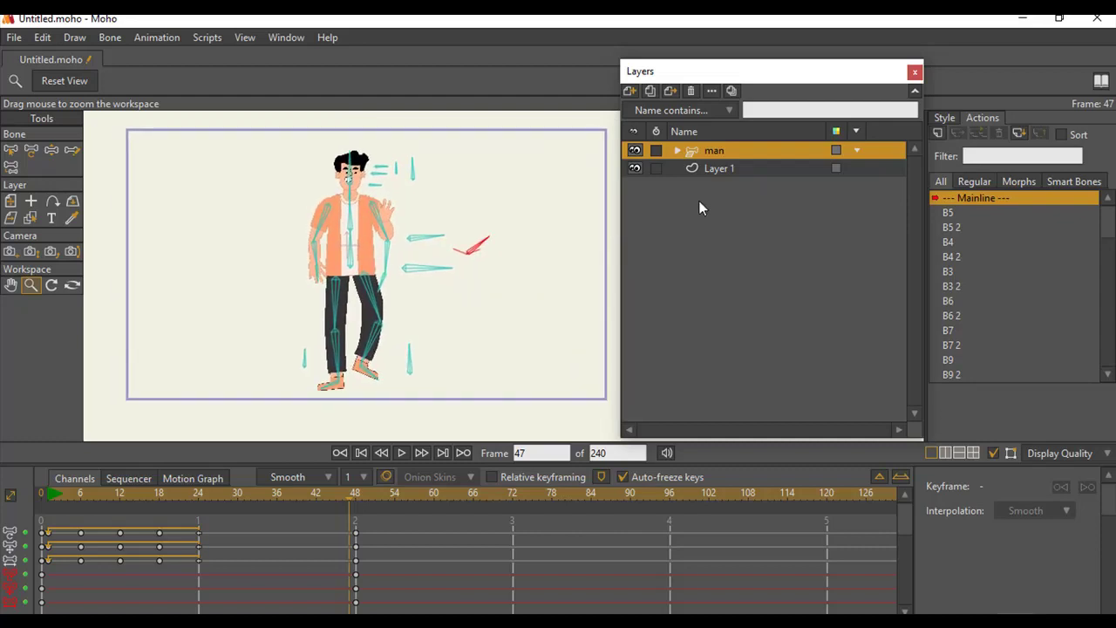
left_click(678, 150)
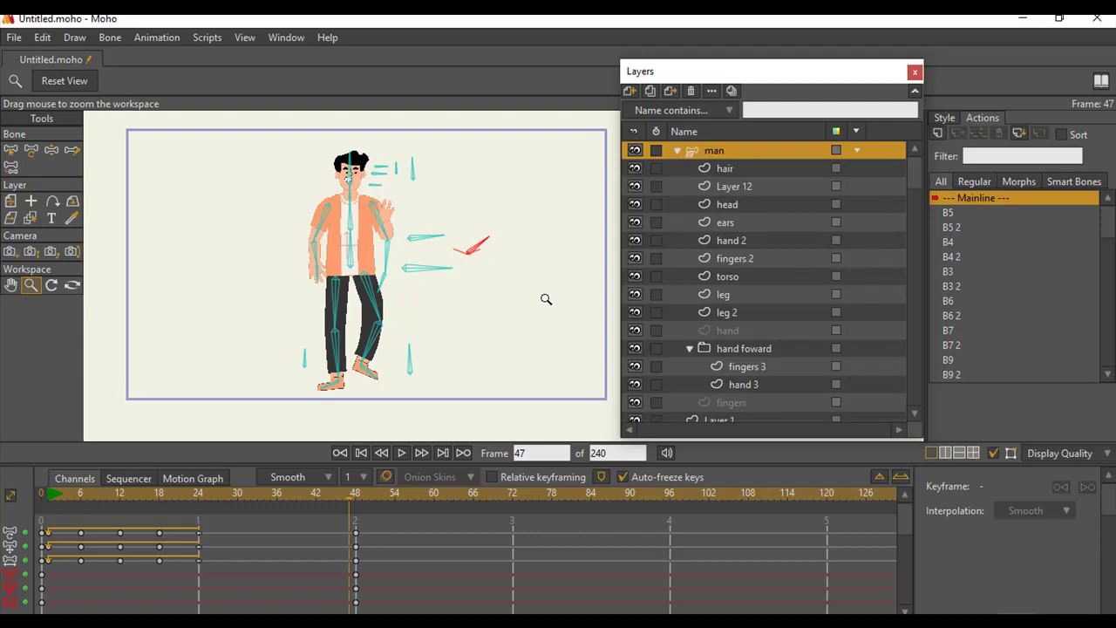
left_click(44, 497)
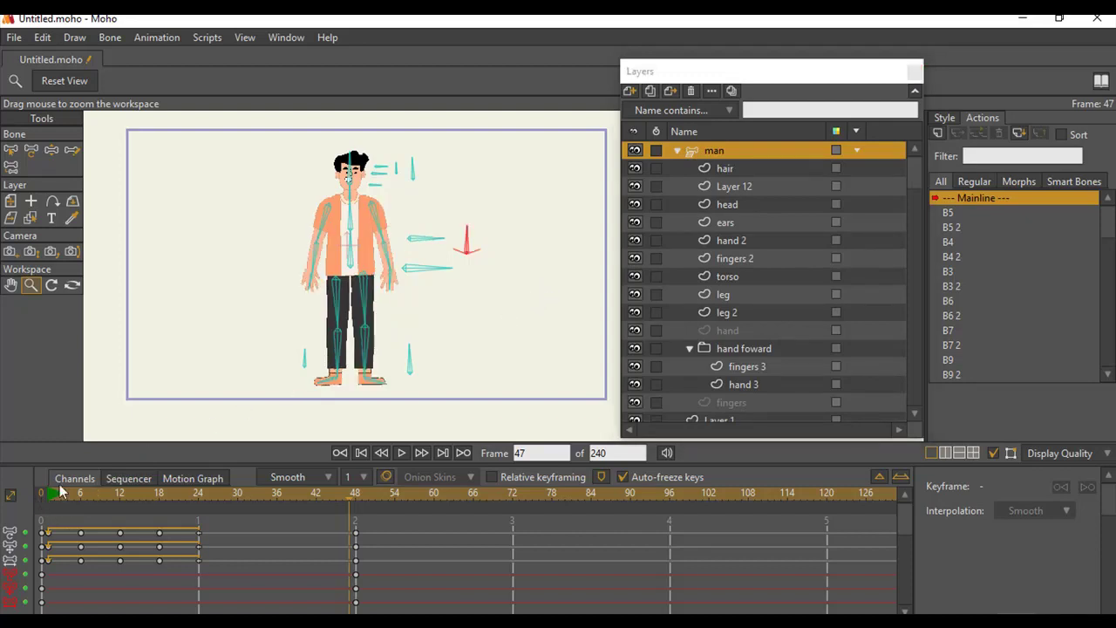
left_click(9, 152)
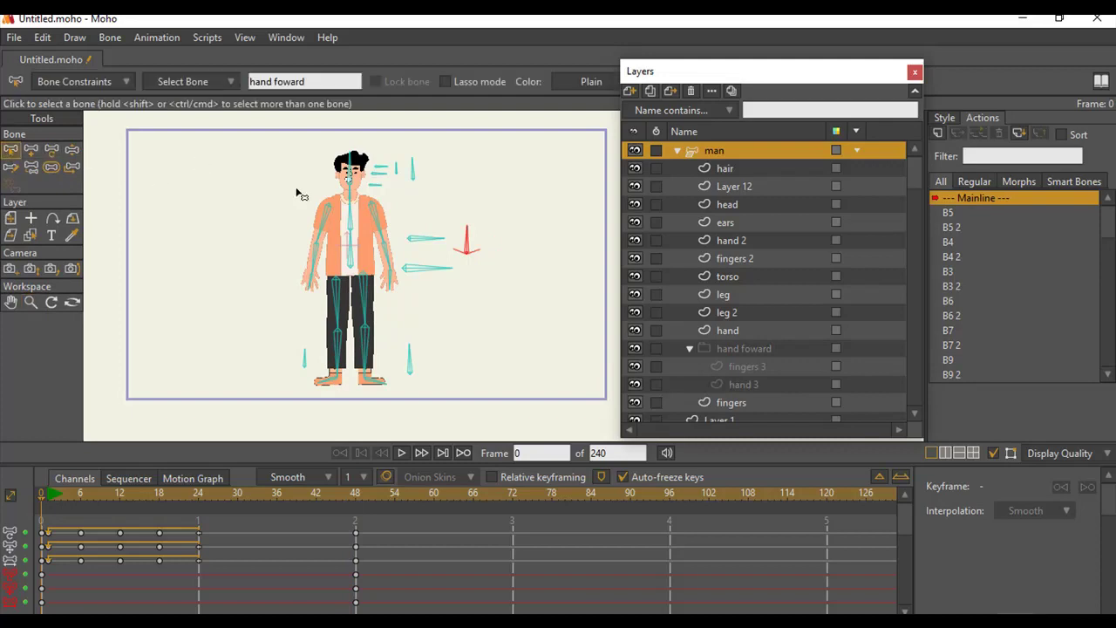
left_click(649, 91)
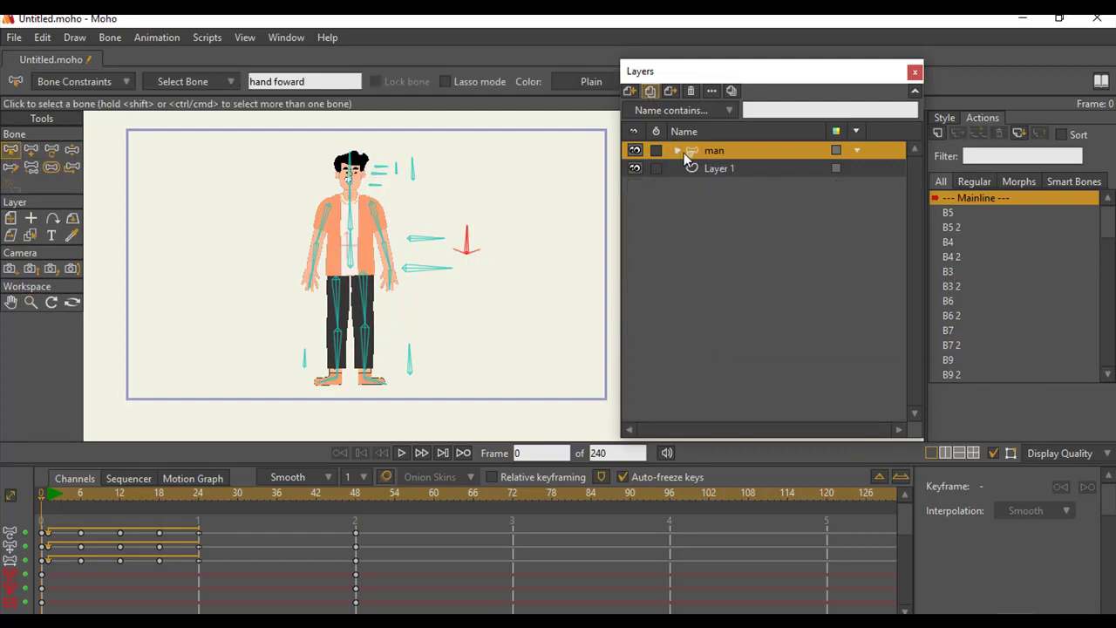
key("Return")
left_click(635, 168)
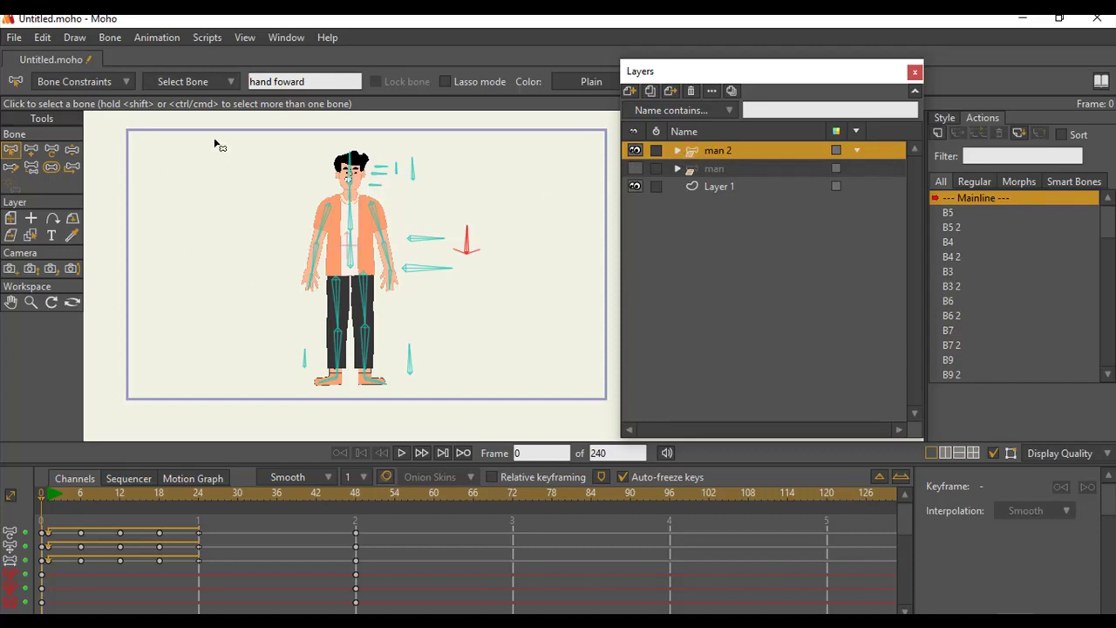
Delete every bone from the man 2 layer and expand the layer group.
left_click_drag(213, 129, 564, 392)
key("Delete")
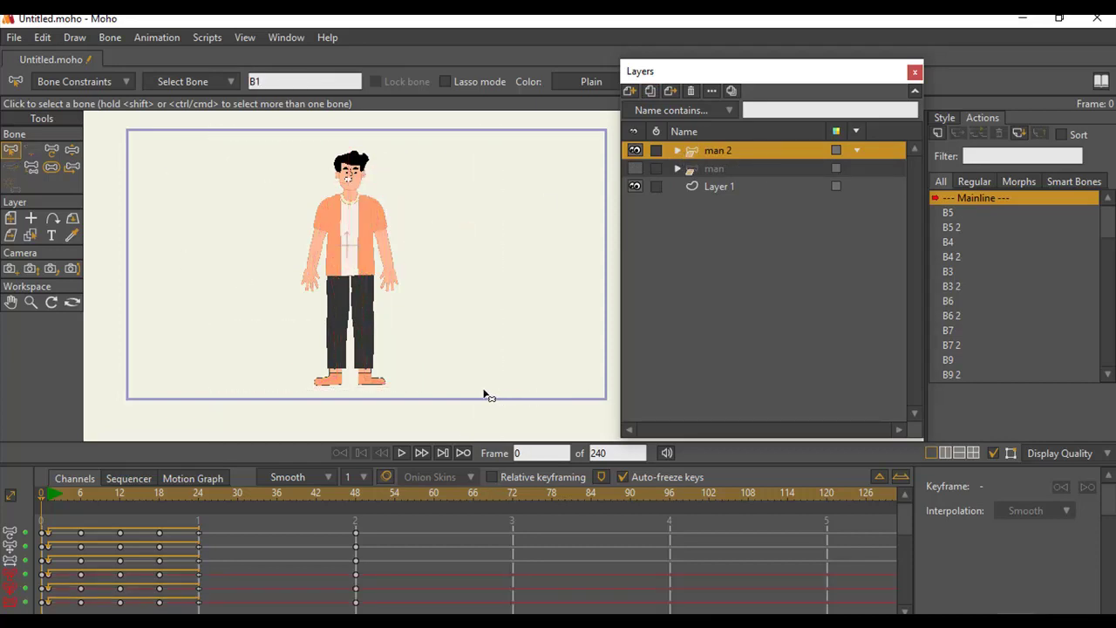
left_click(678, 152)
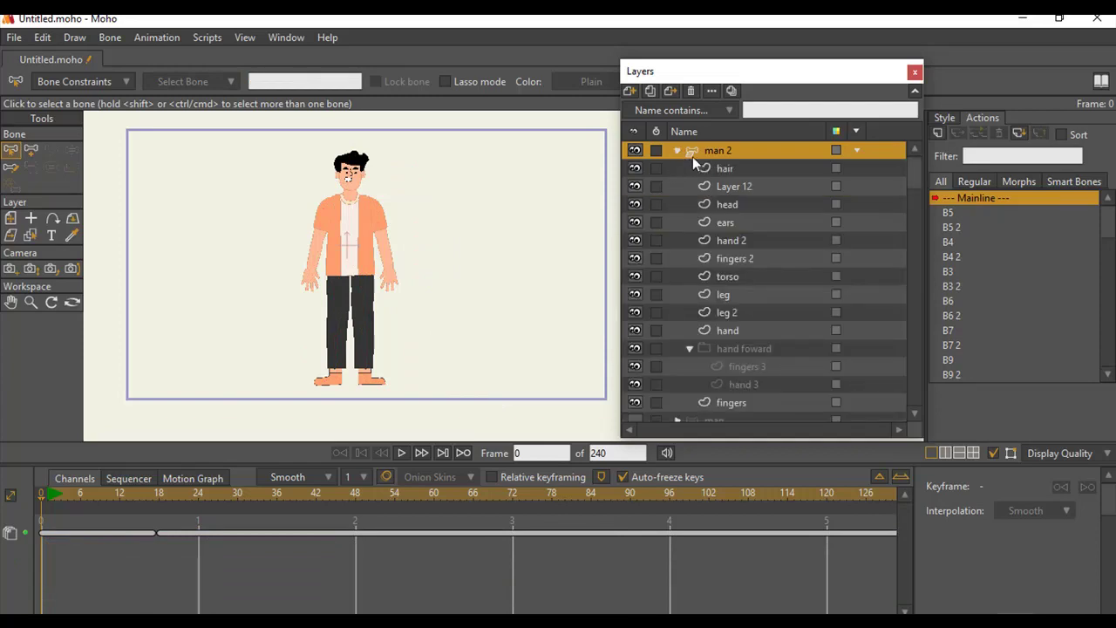
left_click(693, 154)
double_click(746, 150)
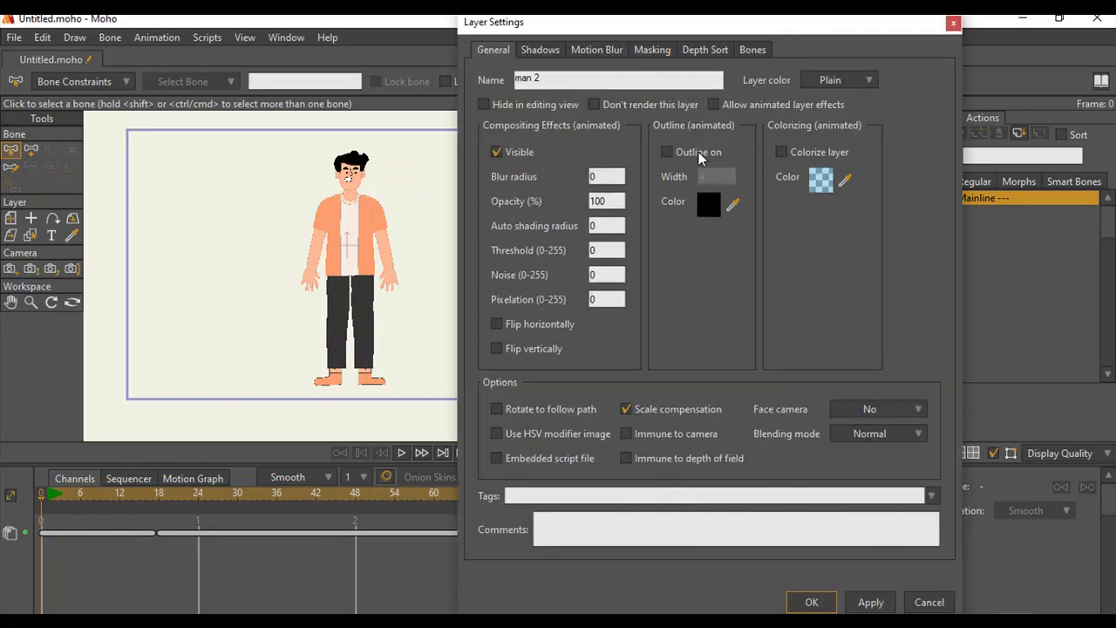
left_click(707, 50)
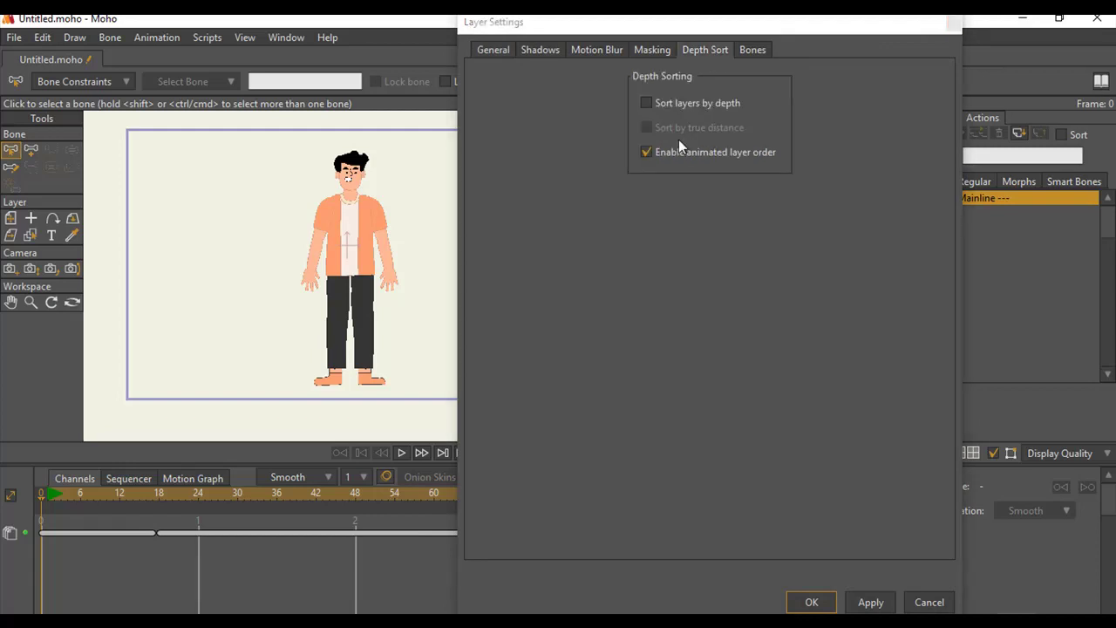
left_click(681, 150)
left_click(929, 602)
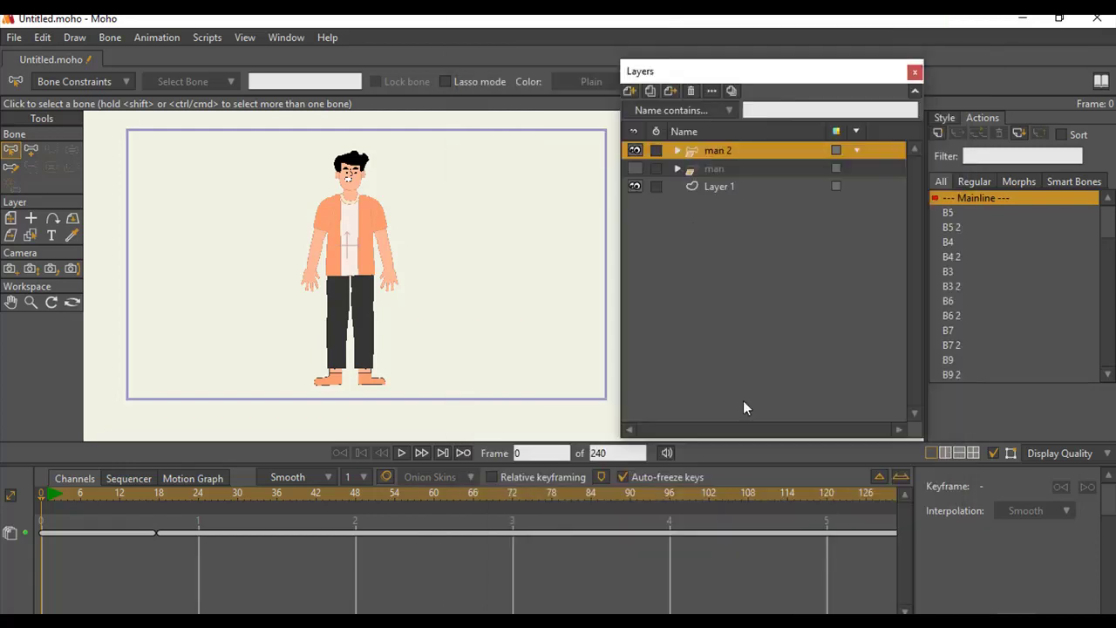
Disable animated layer order in the depth sort settings of the man 2 layer.
double_click(698, 150)
left_click(703, 49)
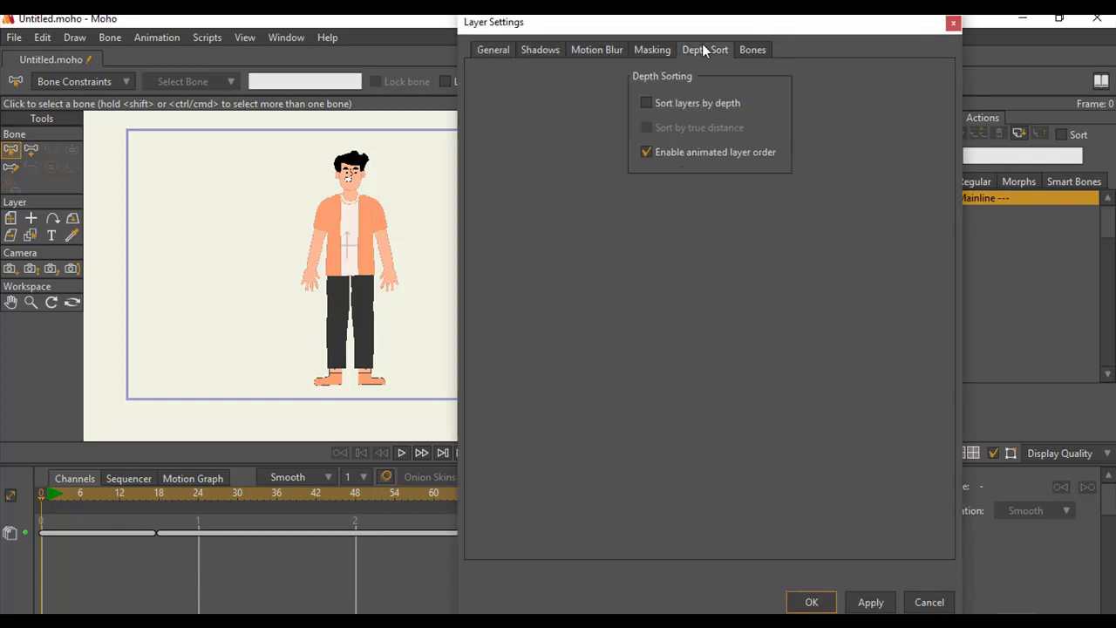
left_click(871, 602)
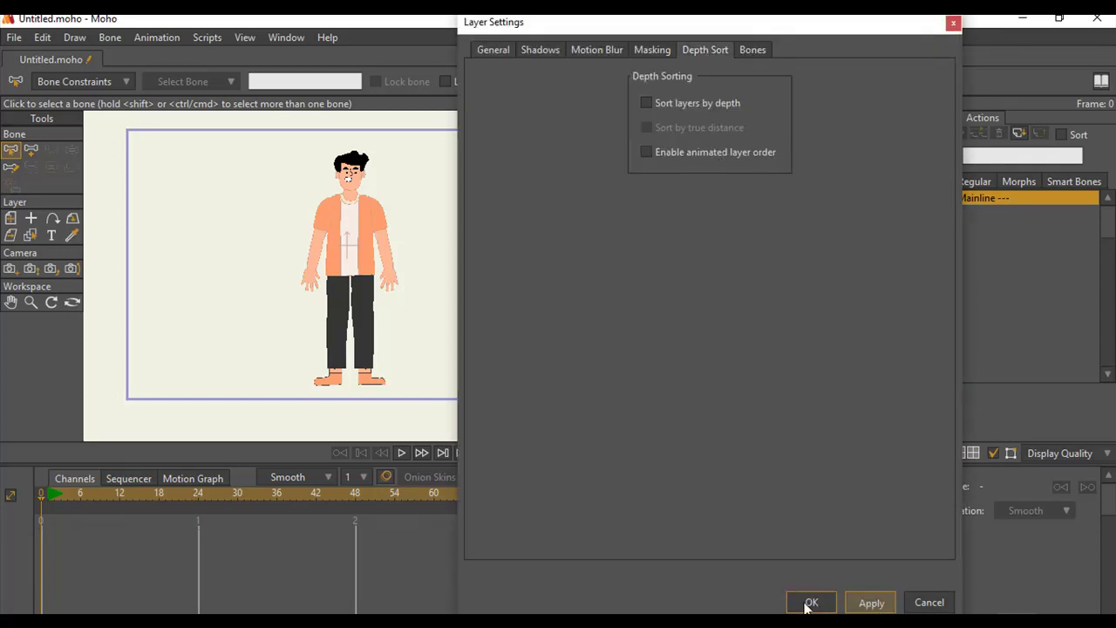
left_click(811, 602)
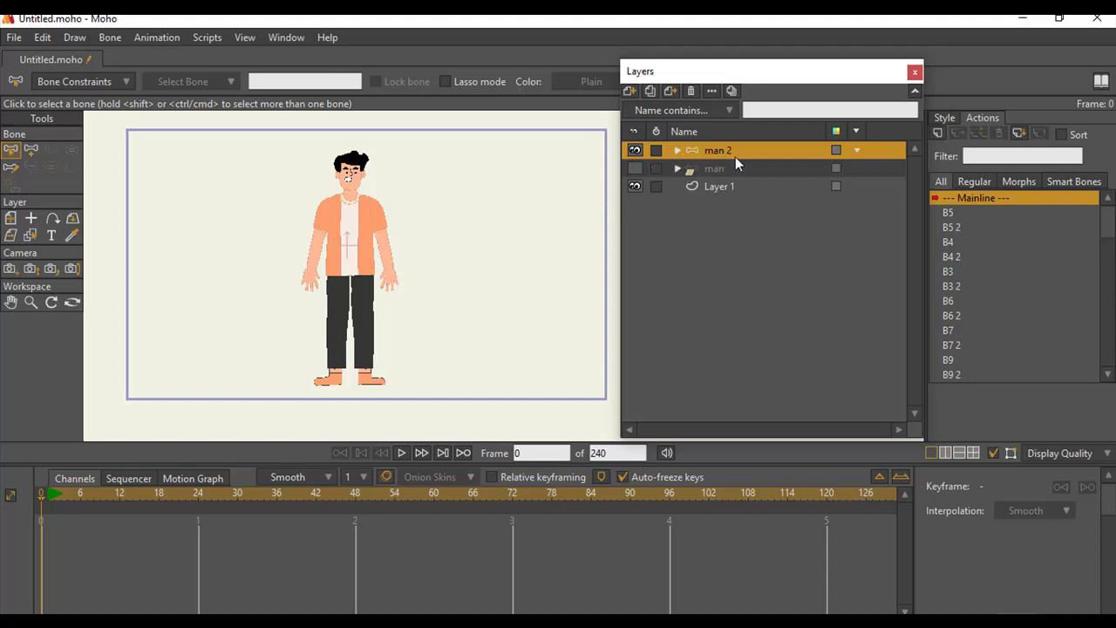
Delete the frame 36 visibility keyframe from the hand layer inside man 2.
left_click(31, 303)
left_click_drag(356, 276, 472, 281)
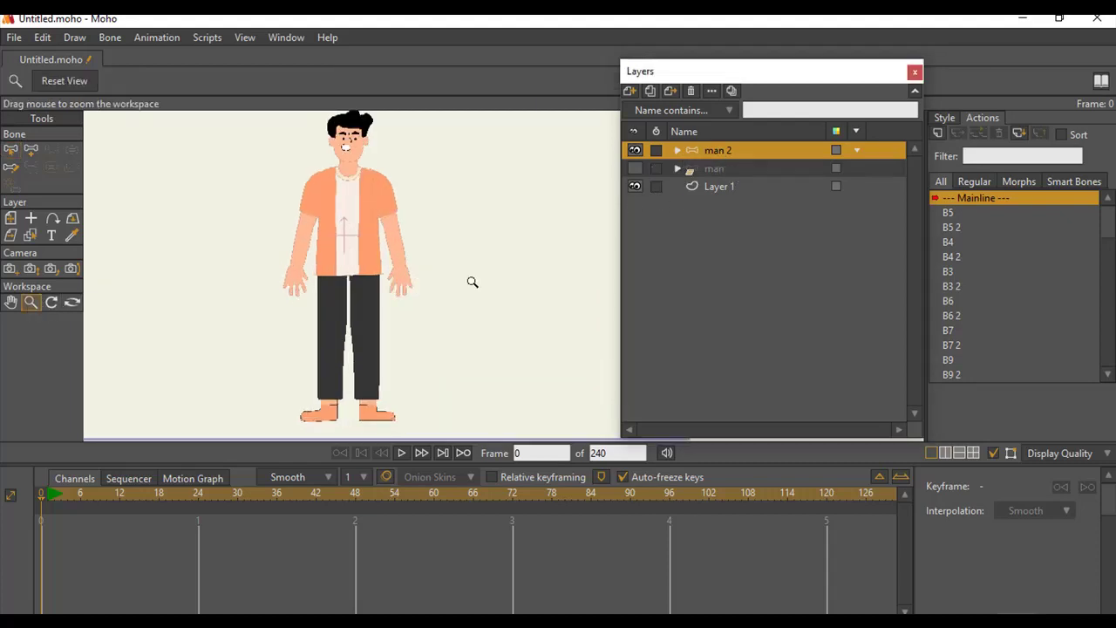
scroll(406, 259, "down", 3)
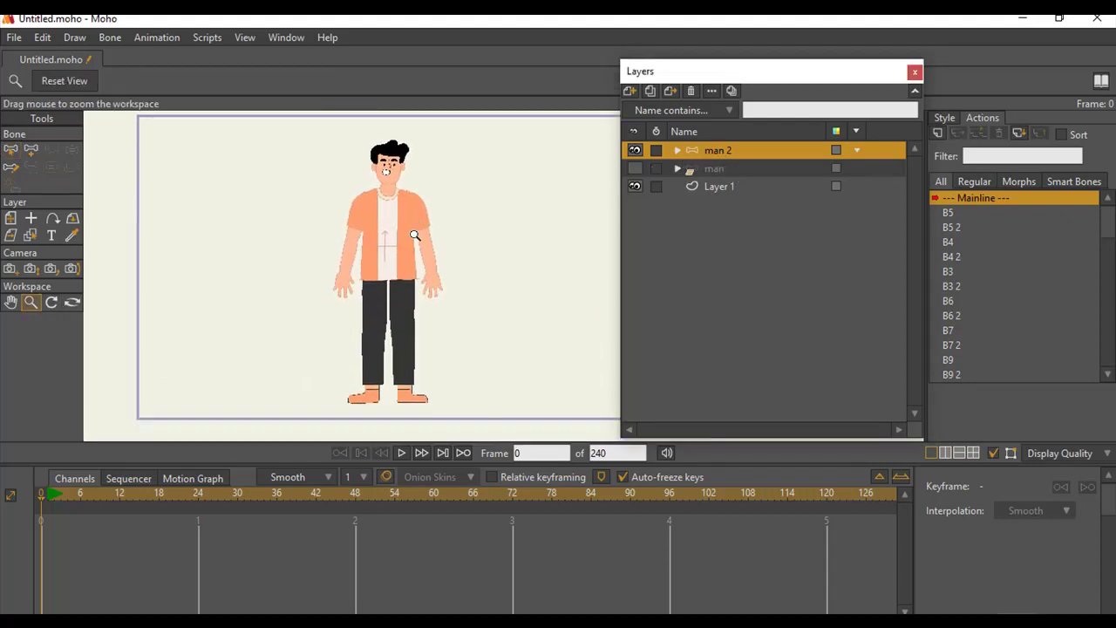
scroll(415, 235, "down", 2)
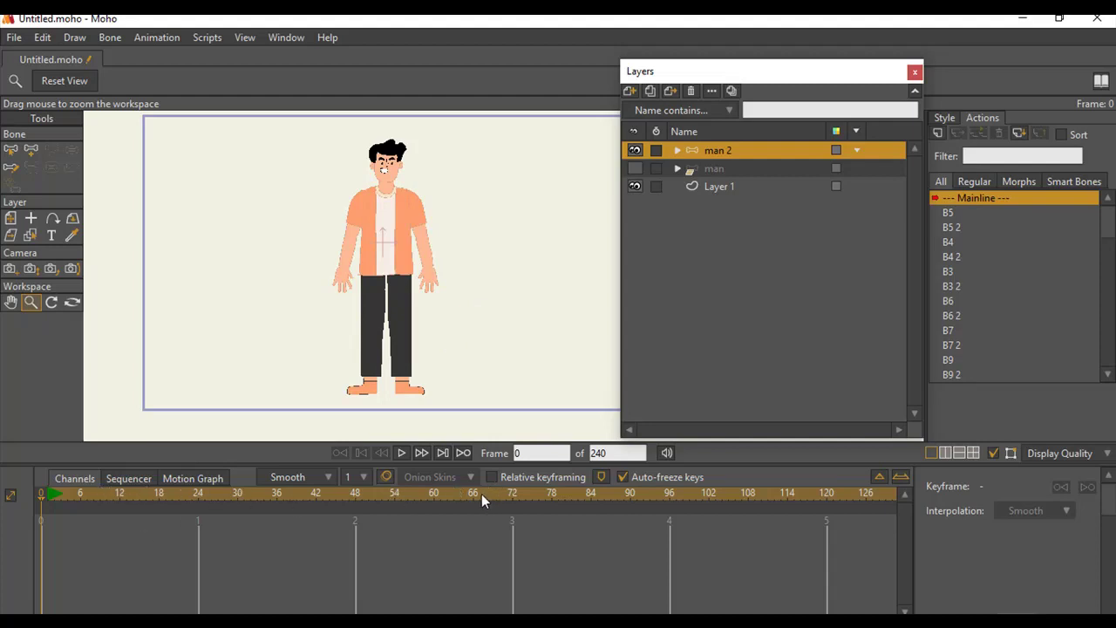
left_click(678, 150)
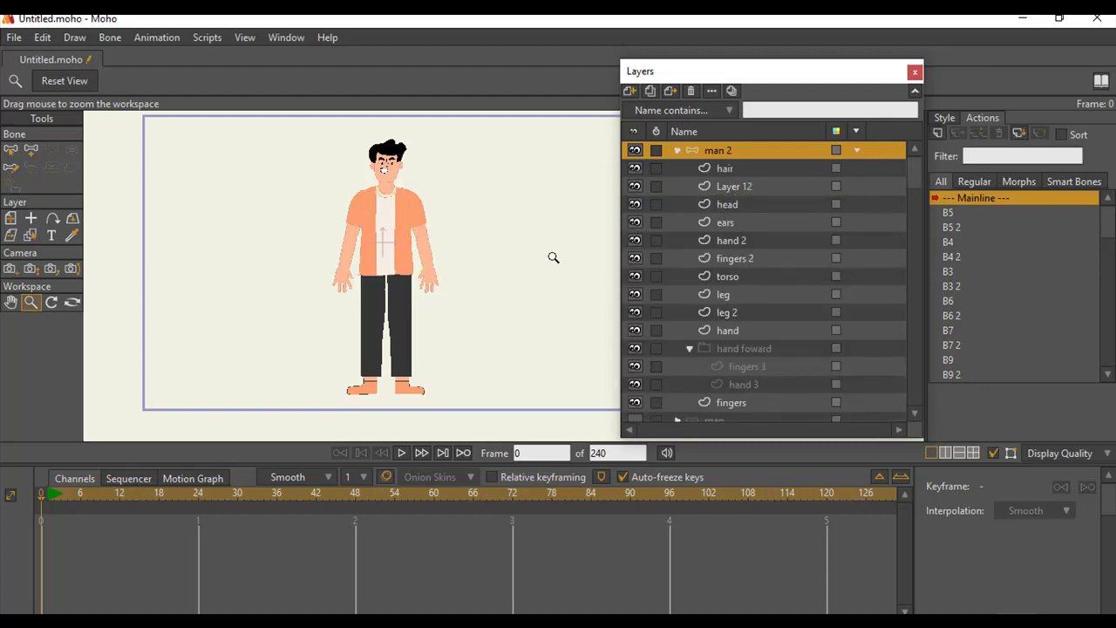
left_click(736, 278)
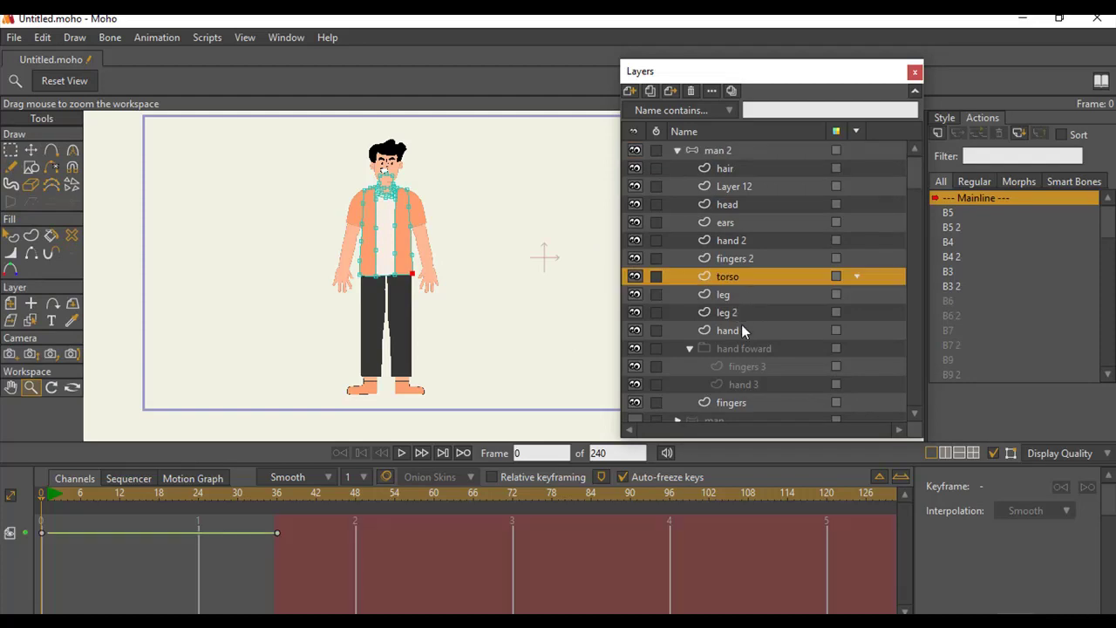
left_click(744, 327)
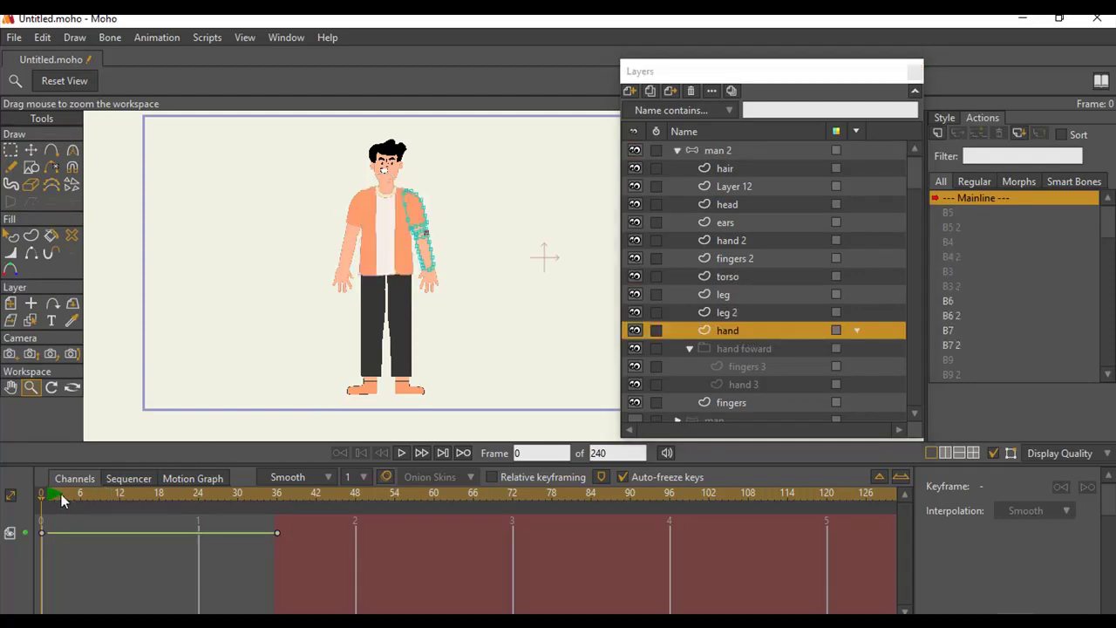
left_click_drag(61, 494, 83, 490)
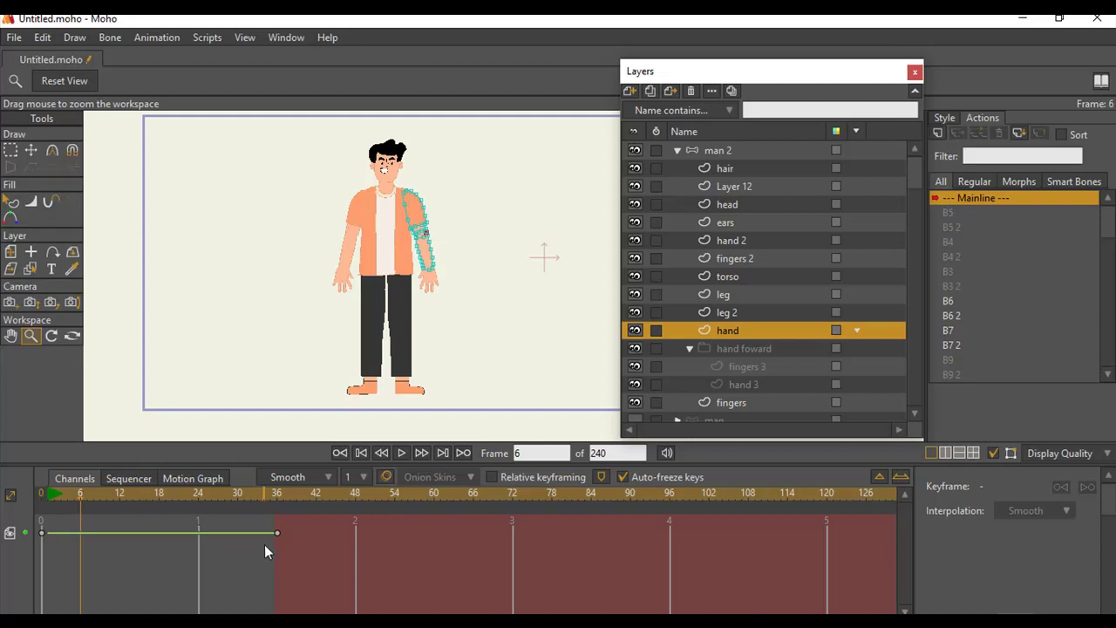
left_click_drag(364, 544, 366, 552)
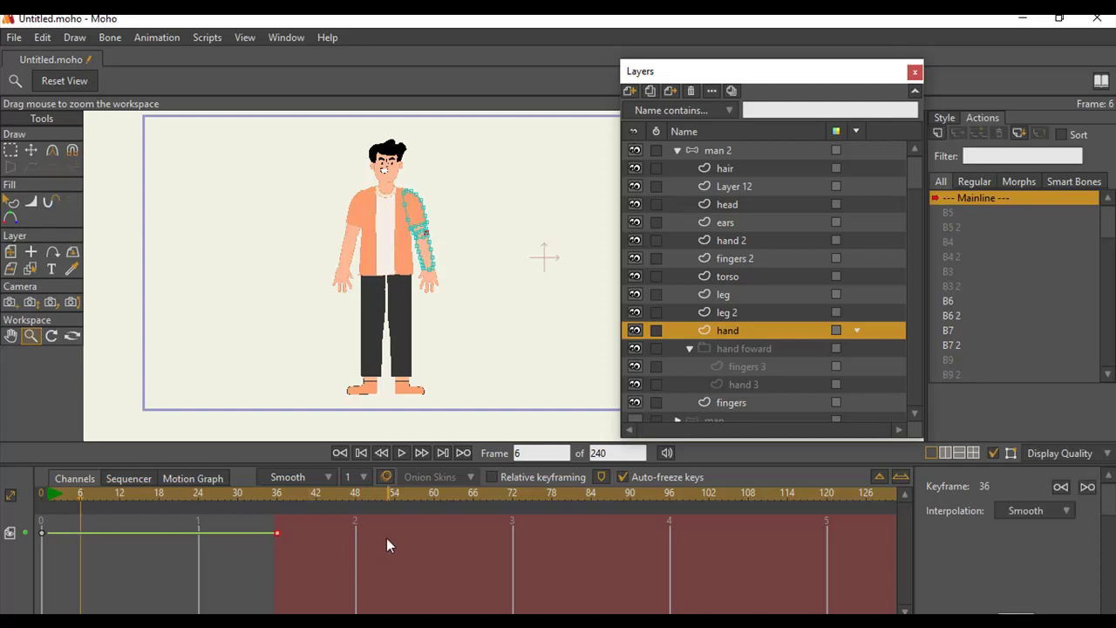
key("Delete")
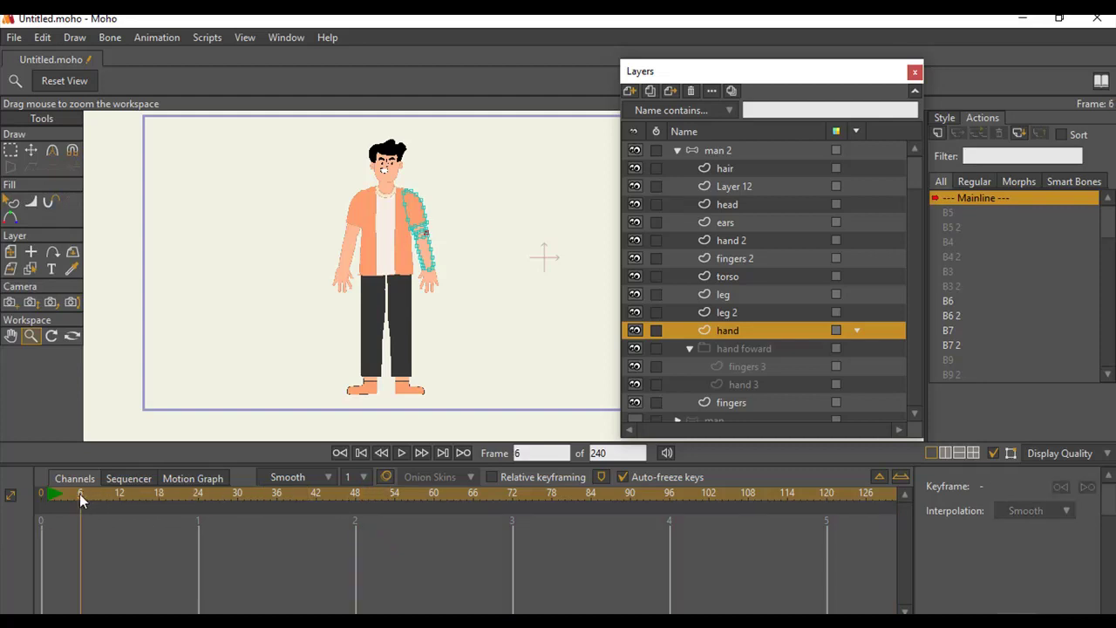
Add keyframes at frame 1 to man 2 and its sublayers.
left_click_drag(81, 493, 45, 494)
left_click(157, 38)
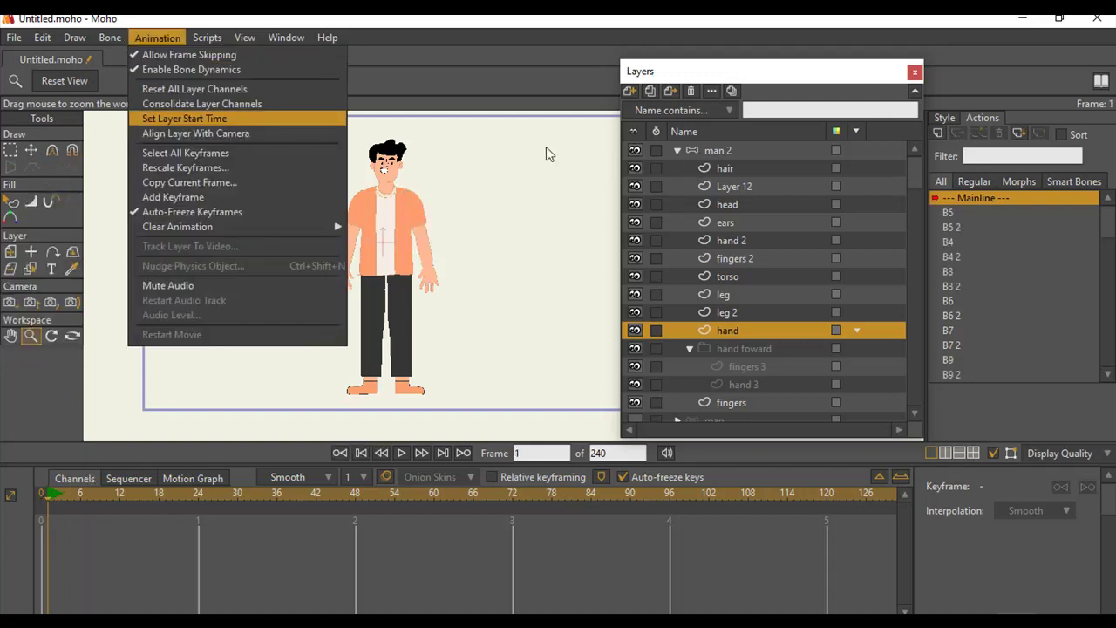
left_click(253, 197)
left_click(645, 290)
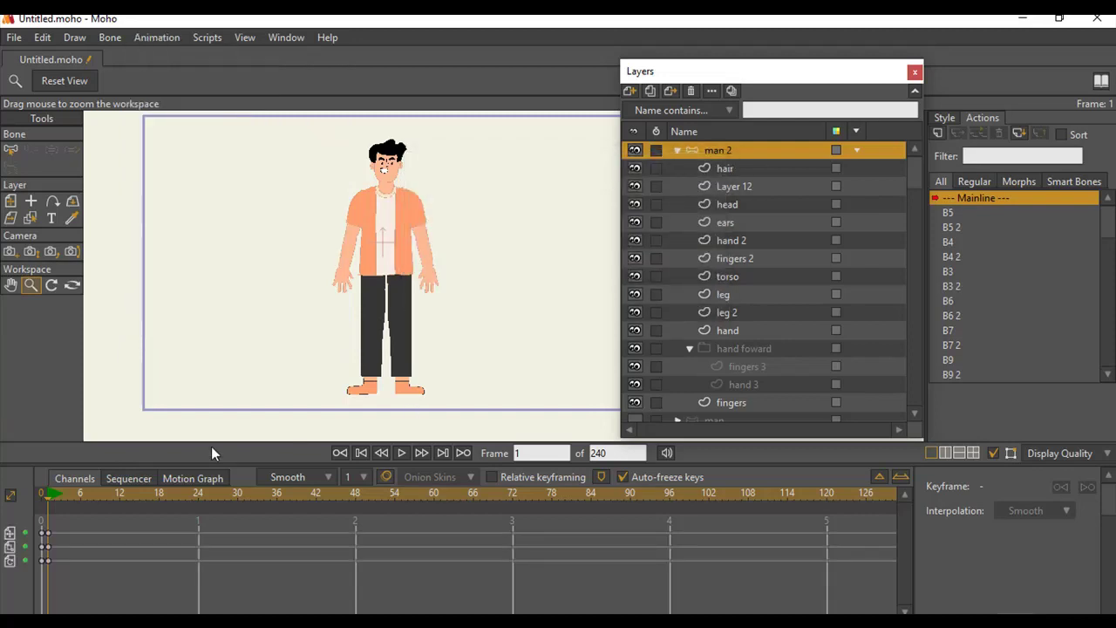
Select the forearm shape's points on the hand layer at frame 6 with Transform Points.
mouse_move(64, 500)
left_mouse_down()
mouse_move(119, 498)
mouse_move(81, 491)
left_mouse_up()
mouse_move(347, 309)
left_mouse_down()
mouse_move(506, 253)
mouse_move(361, 386)
mouse_move(354, 366)
mouse_move(317, 344)
mouse_move(356, 311)
left_mouse_up()
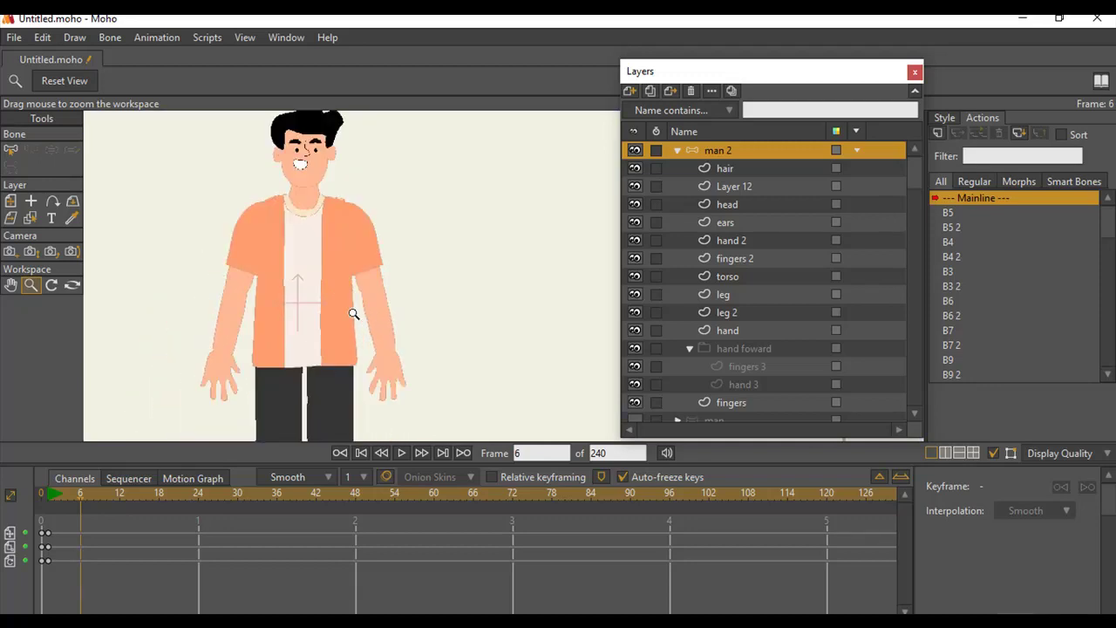
left_click(752, 279)
left_click(754, 311)
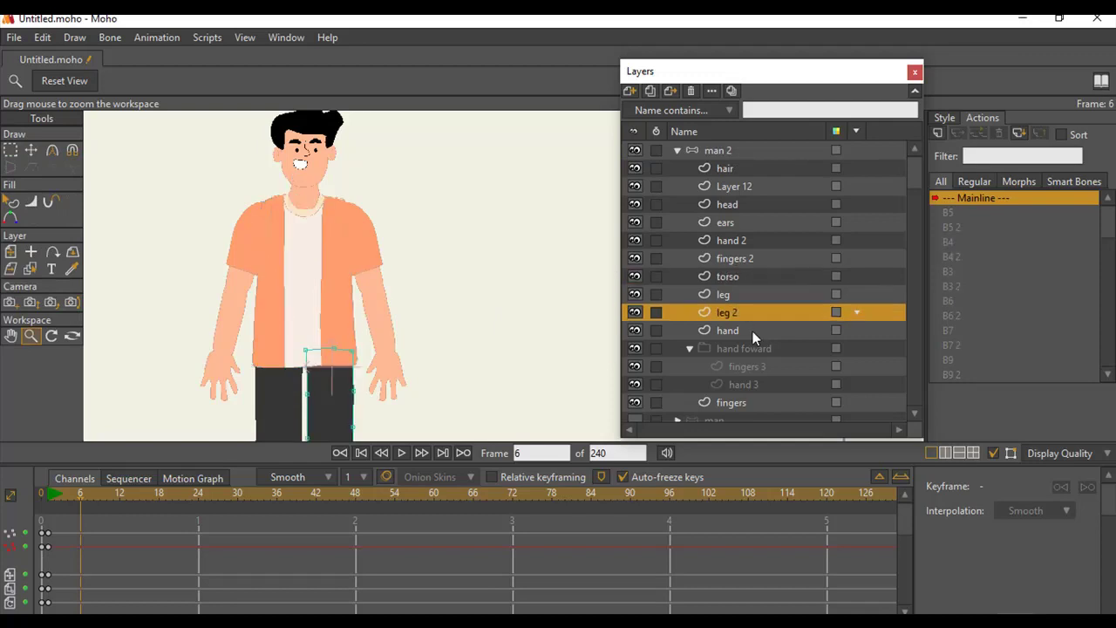
left_click(752, 330)
left_click(32, 150)
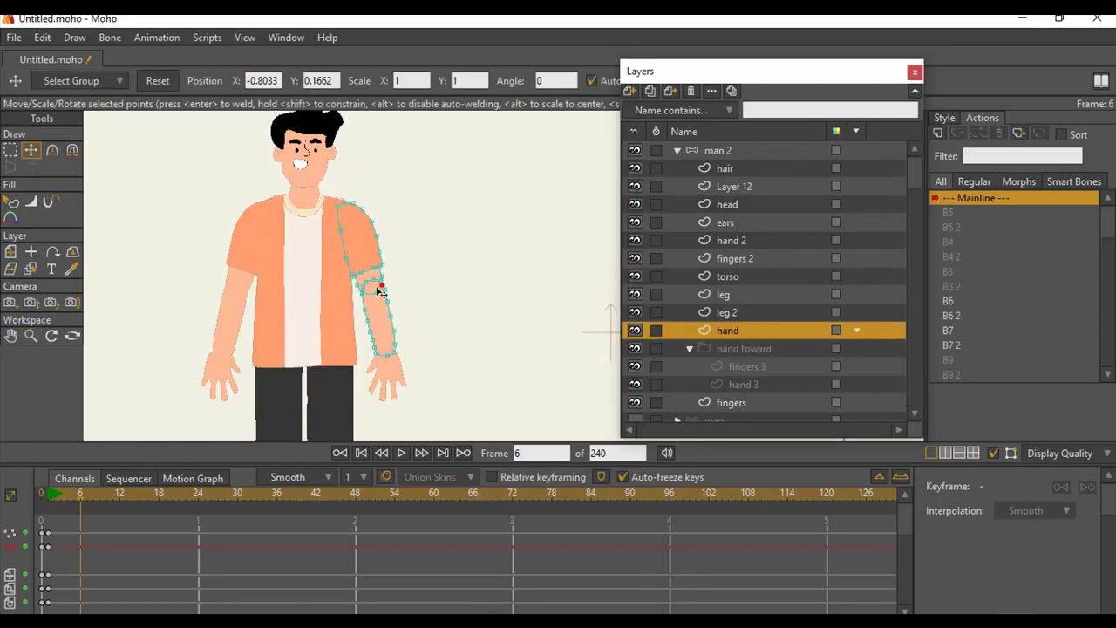
left_click(379, 322)
left_click(389, 322)
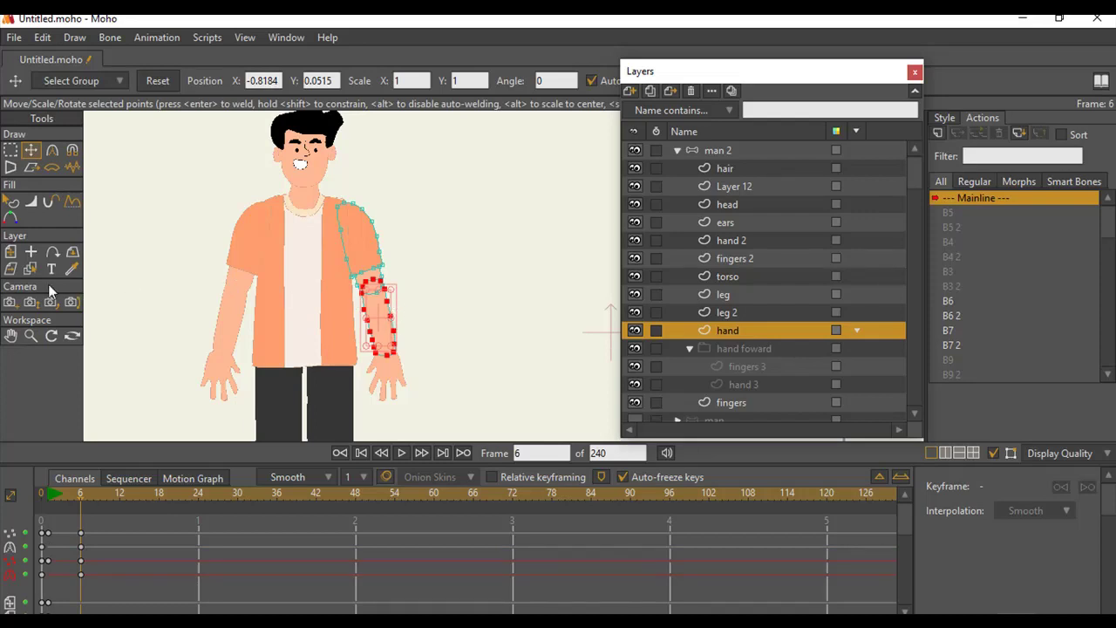
Delete the hand layer's keyframes at frame 6.
left_click(14, 255)
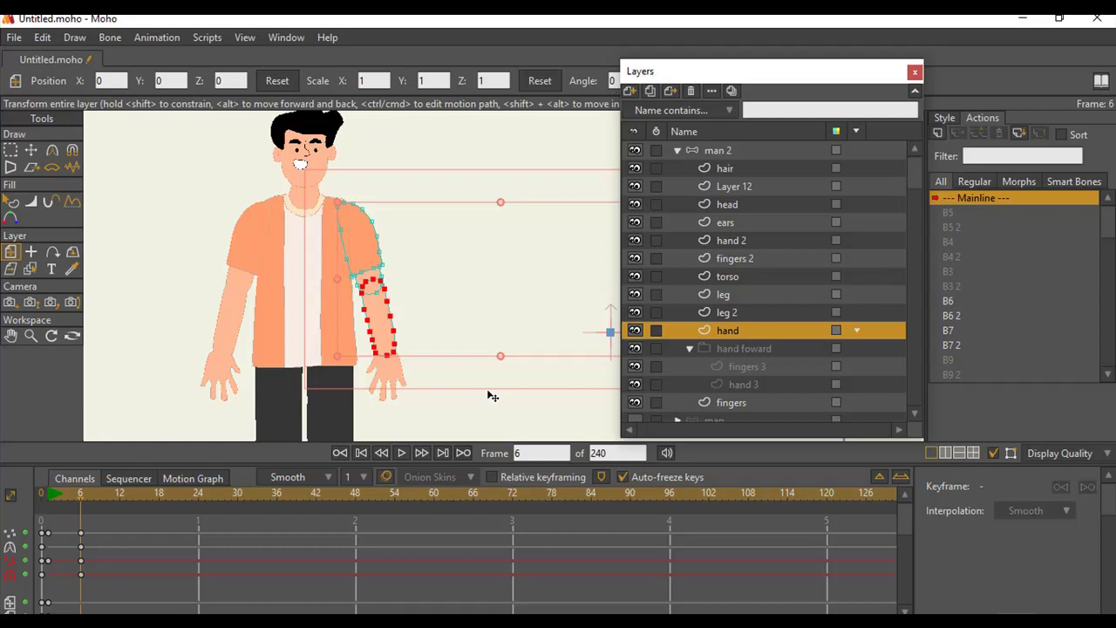
left_click_drag(102, 501, 59, 583)
key("Delete")
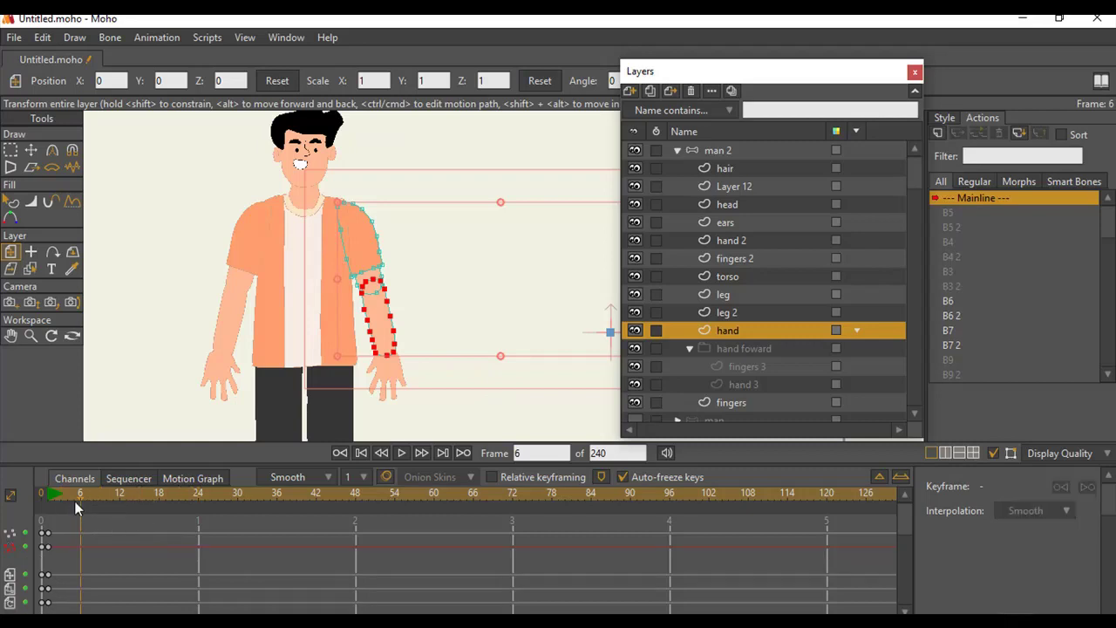
Return to frame 0 and add a new vector layer directly above the hand layer in man 2.
left_click(38, 494)
left_click(39, 495)
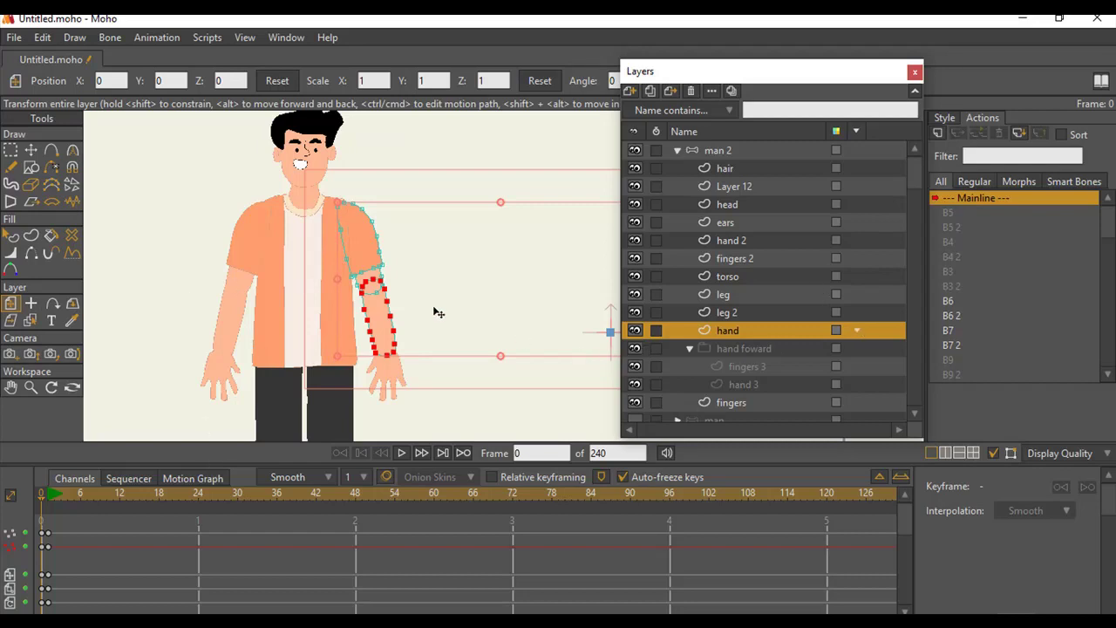
left_click(9, 154)
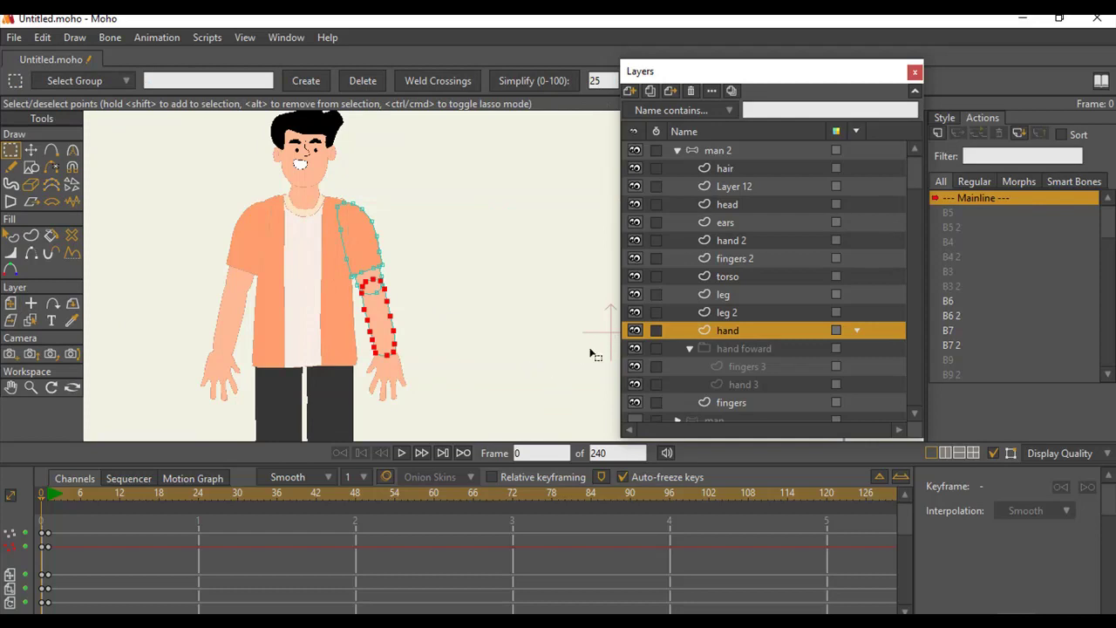
double_click(726, 336)
left_click(708, 333)
left_click(630, 91)
left_click(647, 108)
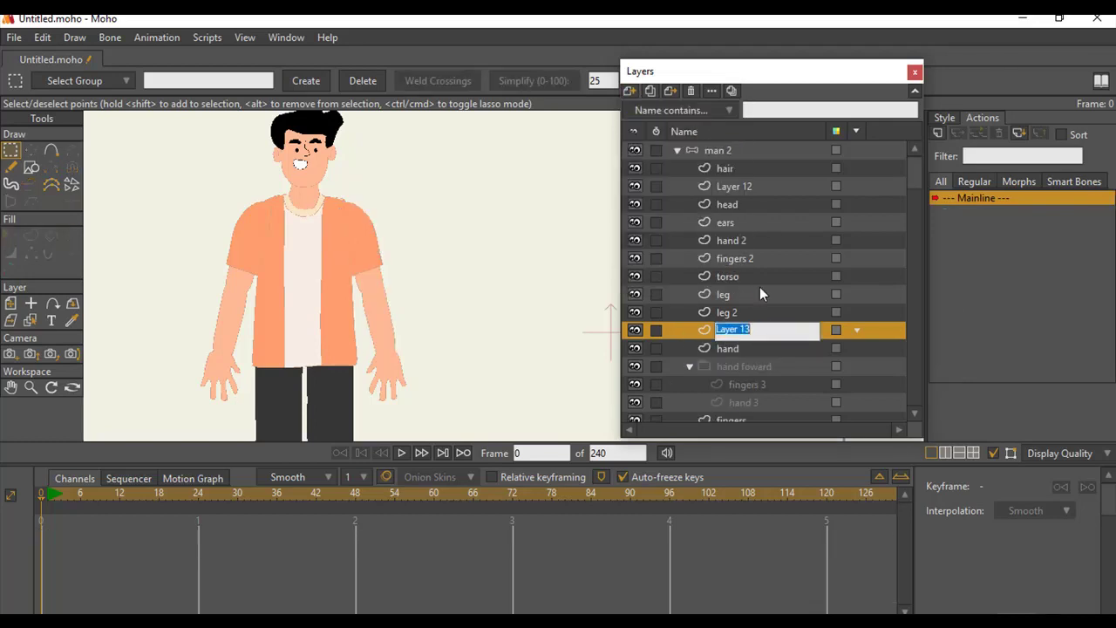
Name the new vector layer lower arm and rename the hand layer below it upper arm.
type("lower arm")
key("Return")
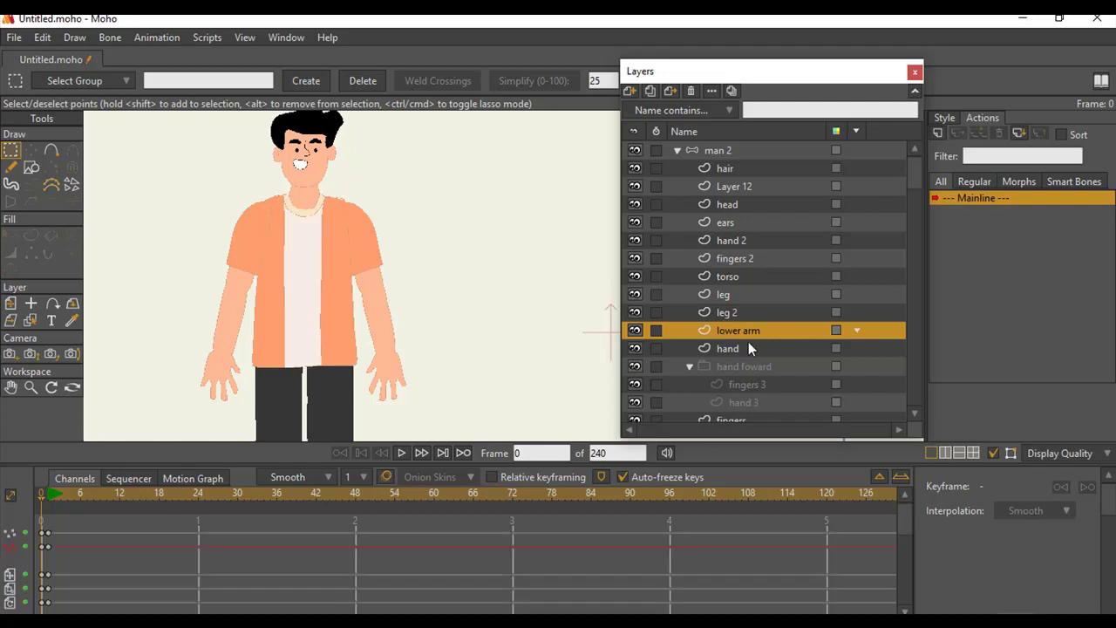
left_click(750, 345)
left_click(746, 331)
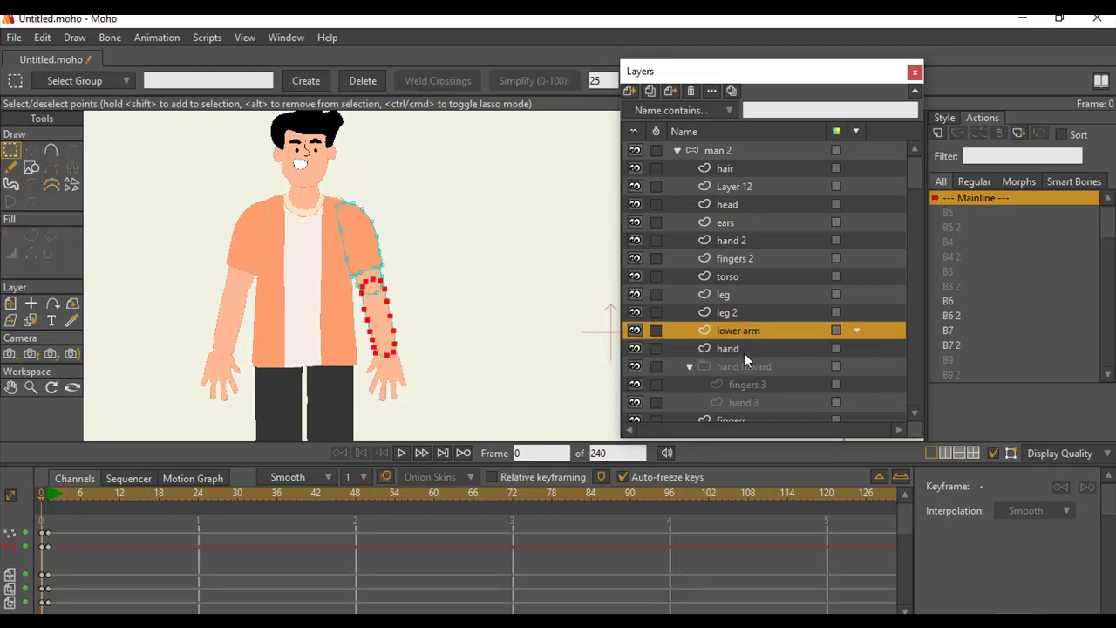
left_click(741, 351)
double_click(744, 348)
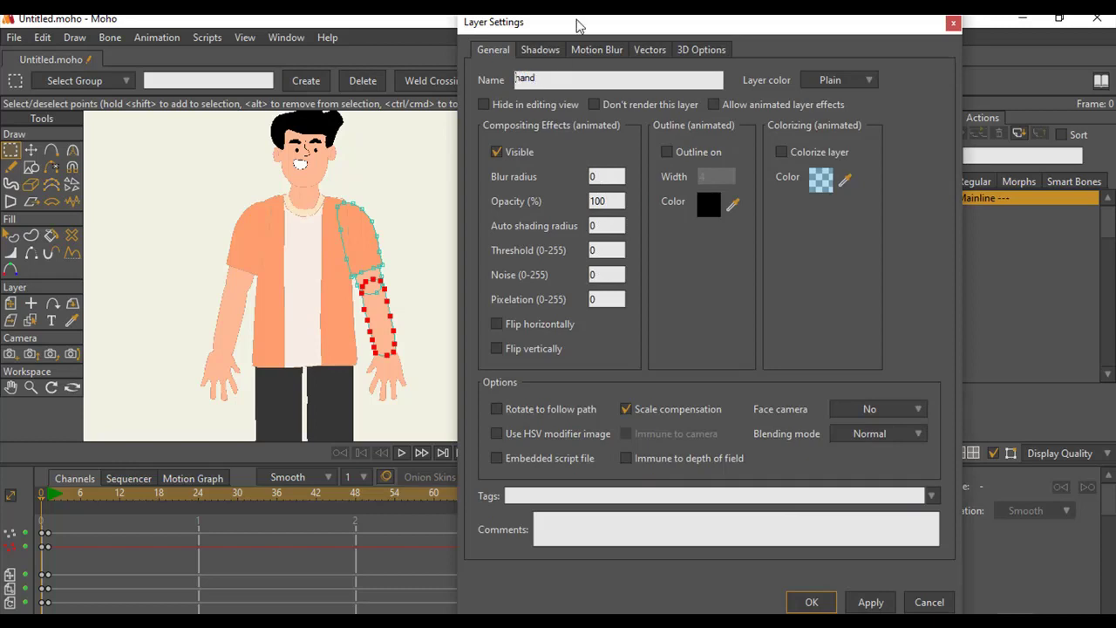
type("upper arm")
key("Return")
Rename the lower arm layer as lower lft arm.
double_click(757, 332)
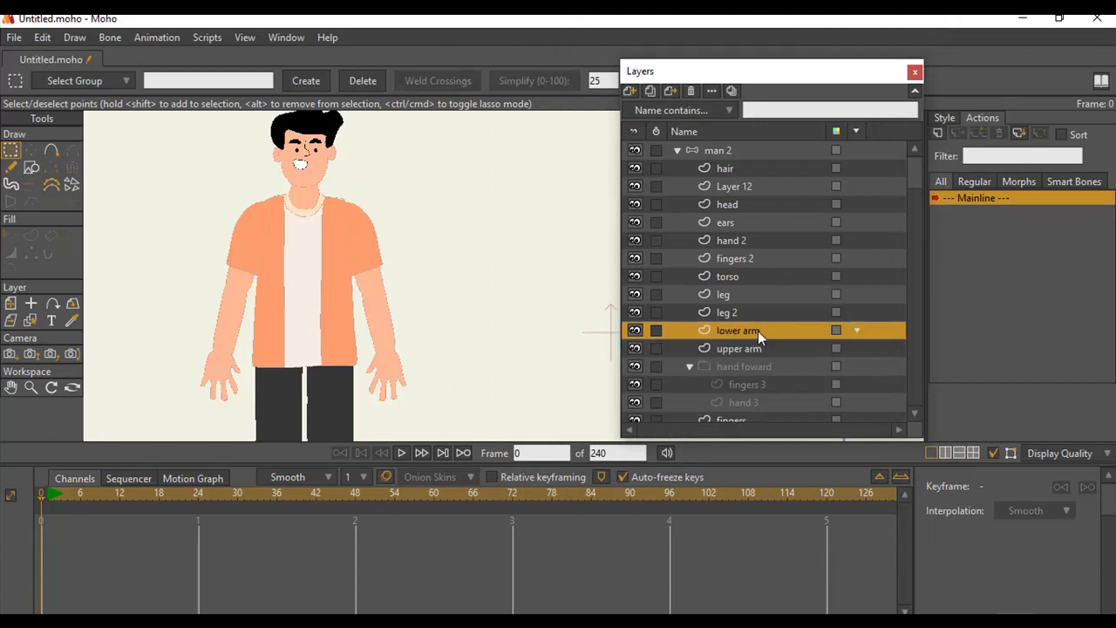
left_click(539, 78)
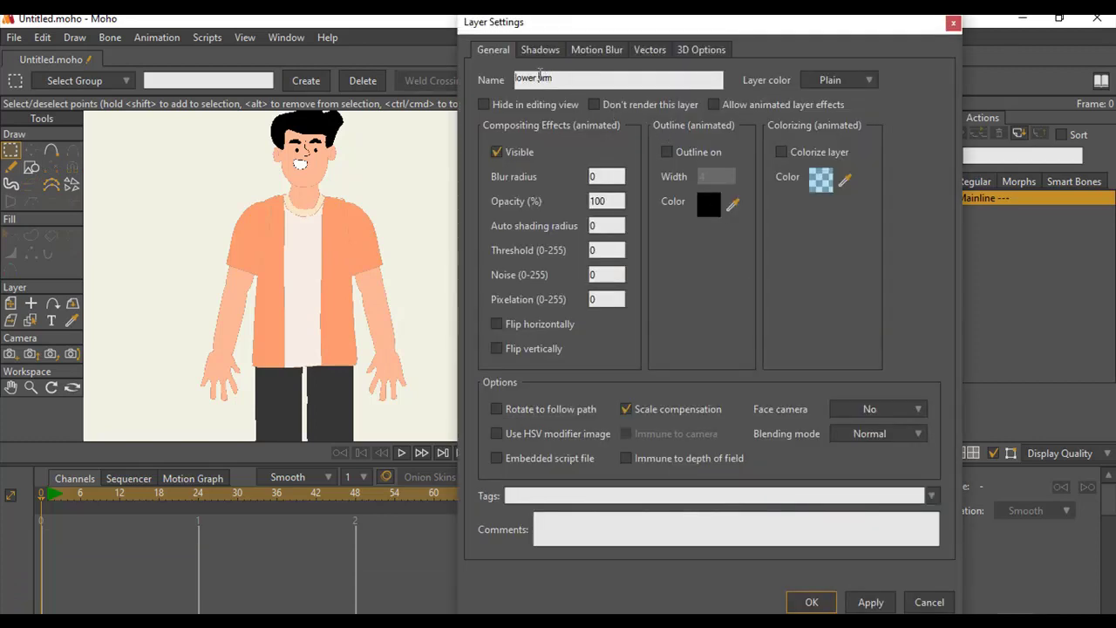
type("lef")
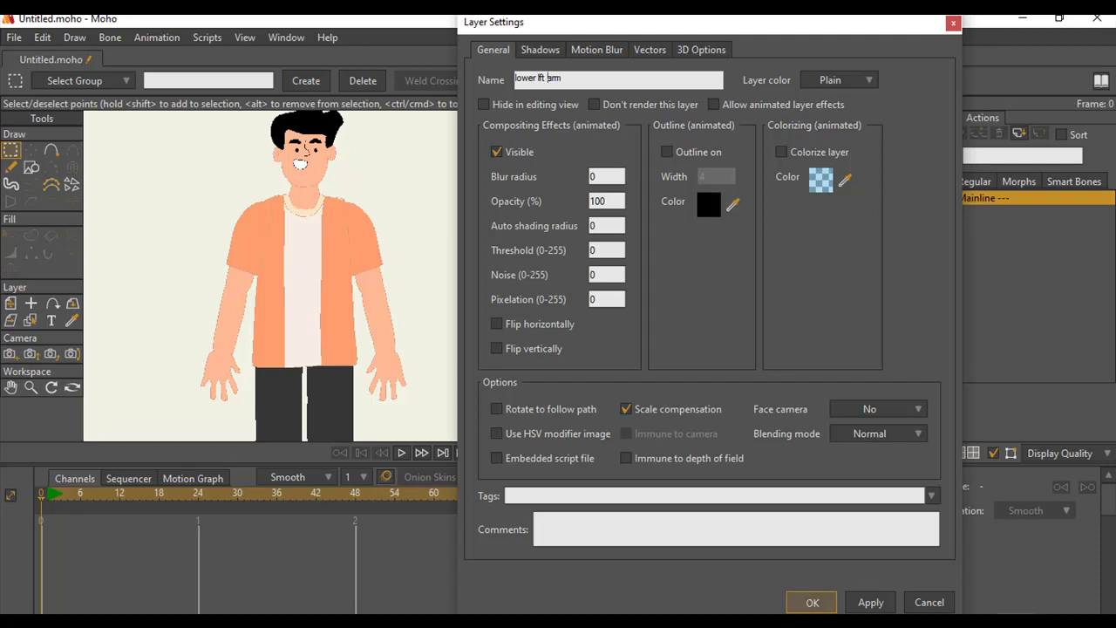
left_click(812, 602)
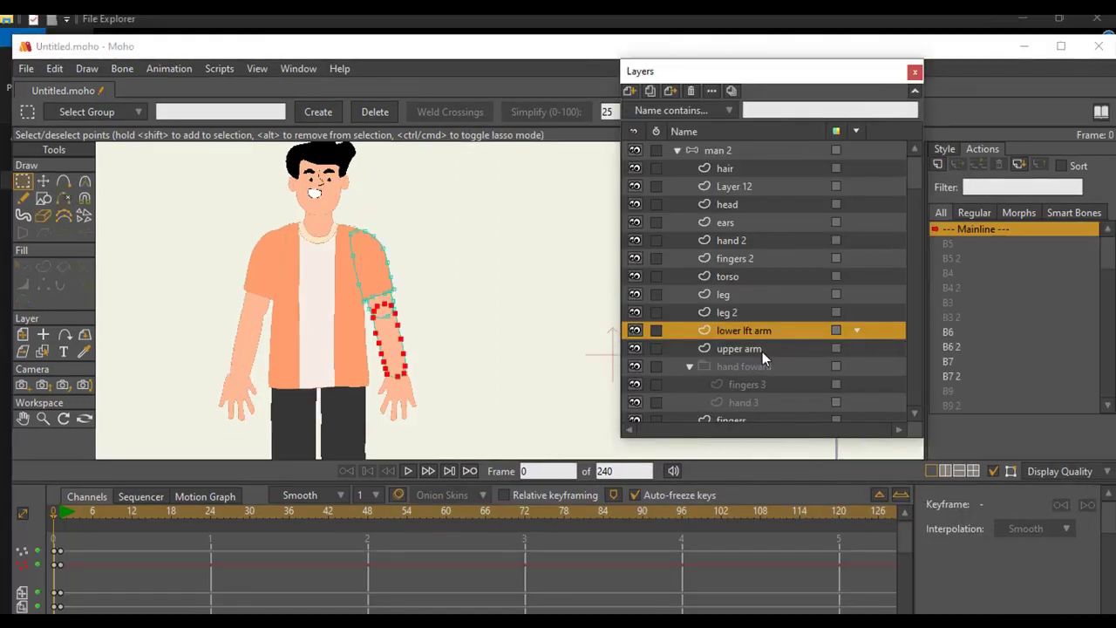
Rename the upper arm layer as upper lft arm.
left_click(763, 349)
left_click(764, 350)
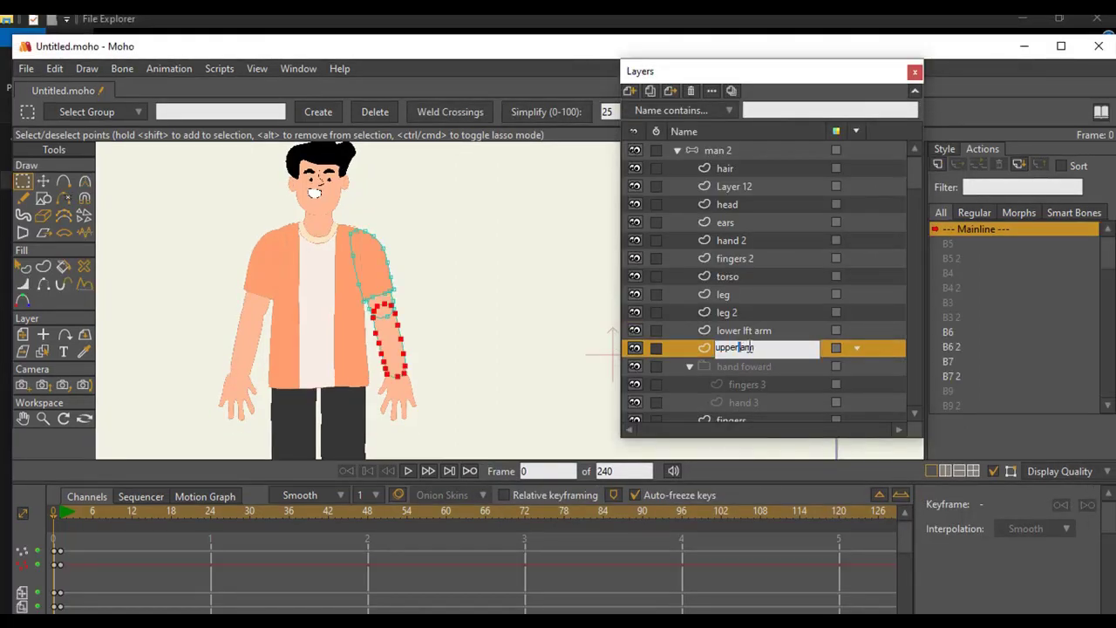
key("Left")
key("Left")
key("Left")
type("lft")
key("Return")
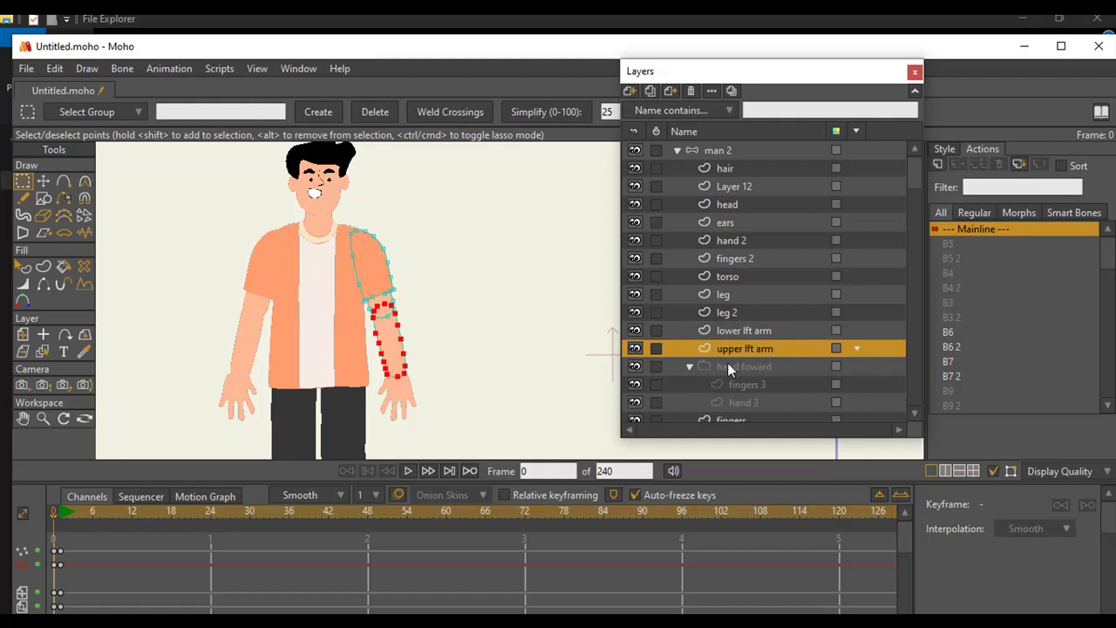
Cut the forearm shape out of the upper lft arm layer and paste it into the lower lft arm layer.
left_click(733, 331)
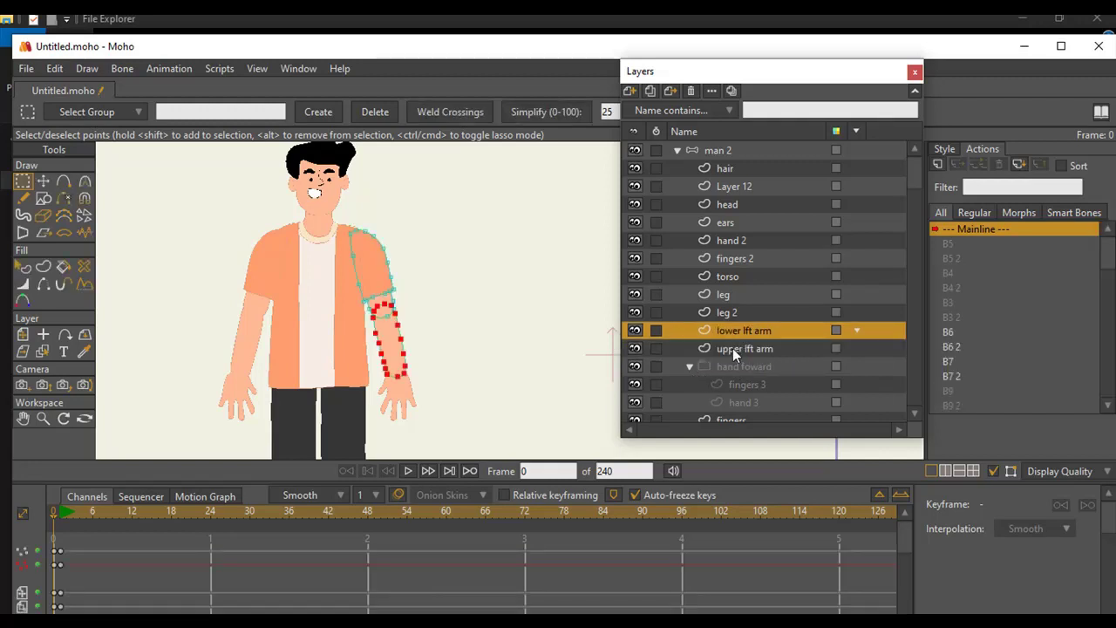
left_click(733, 348)
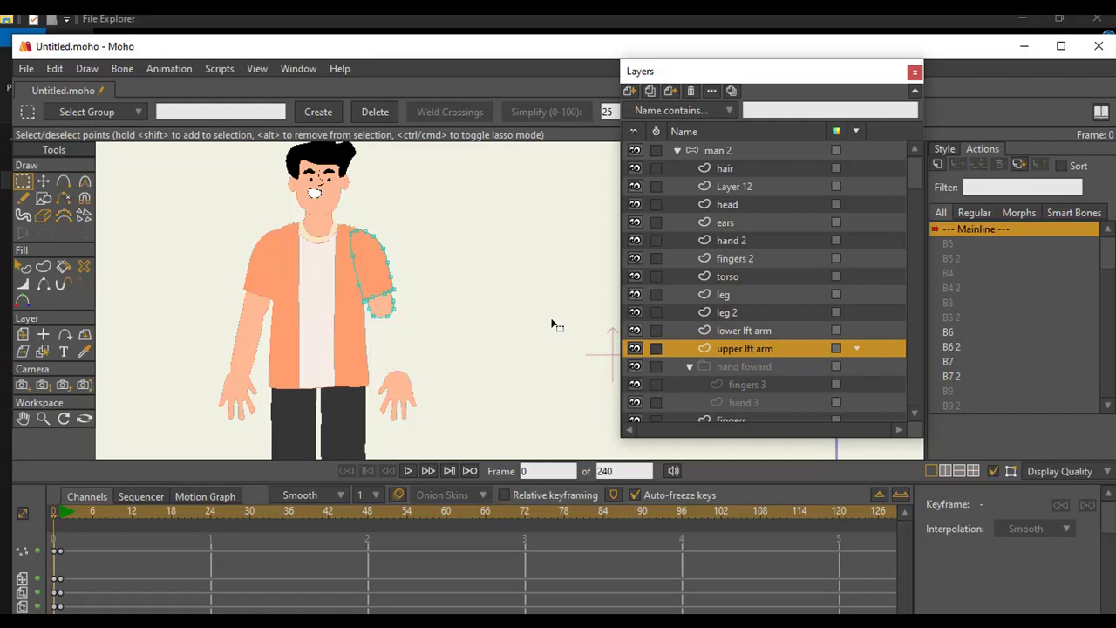
key("Delete")
left_click(717, 330)
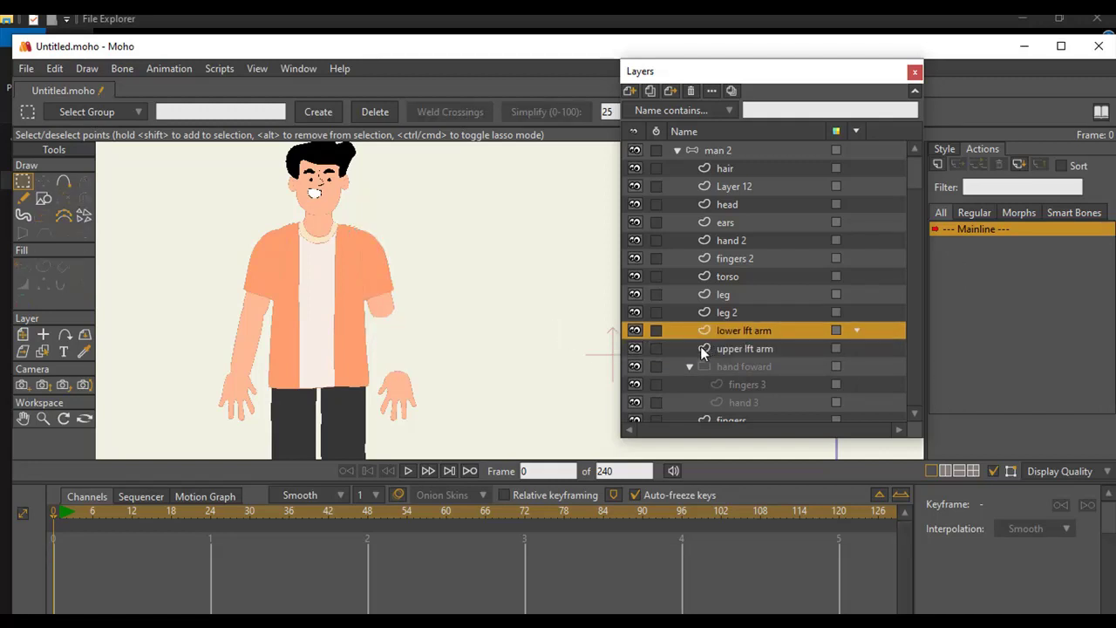
key("ctrl+v")
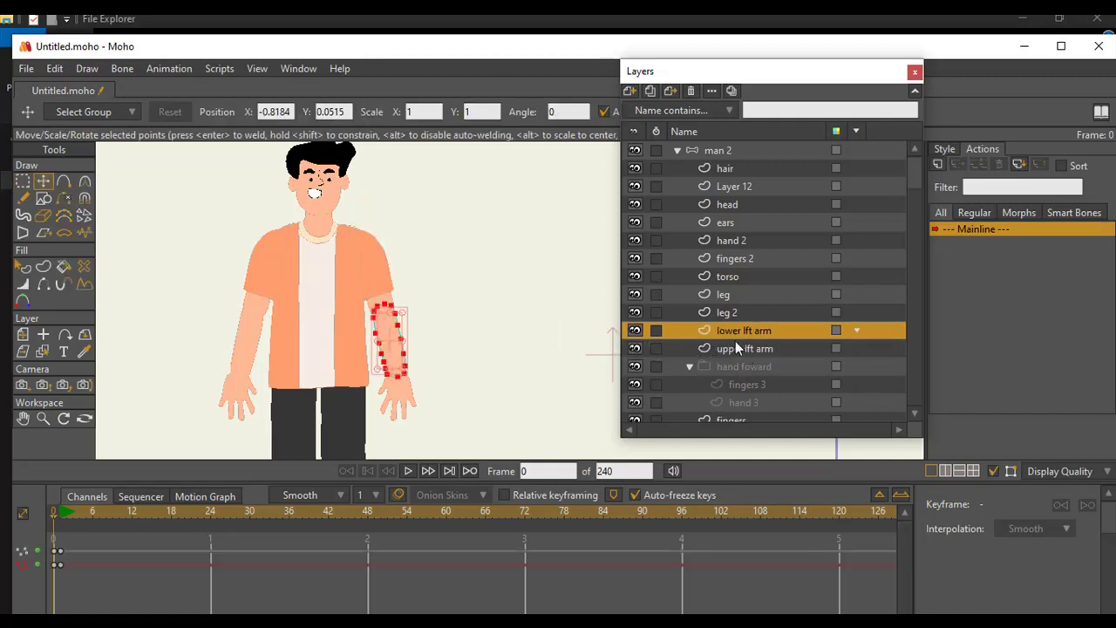
Reorder the lower lft arm layer so it sits directly below upper lft arm.
left_click_drag(735, 341, 741, 372)
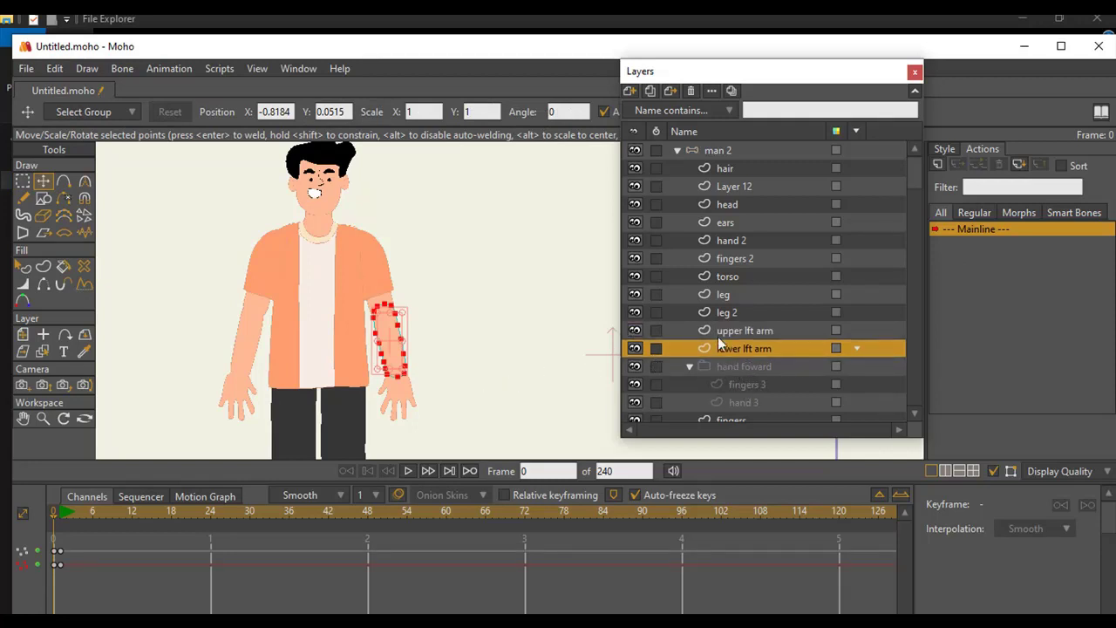
left_click(533, 382)
left_click(717, 333)
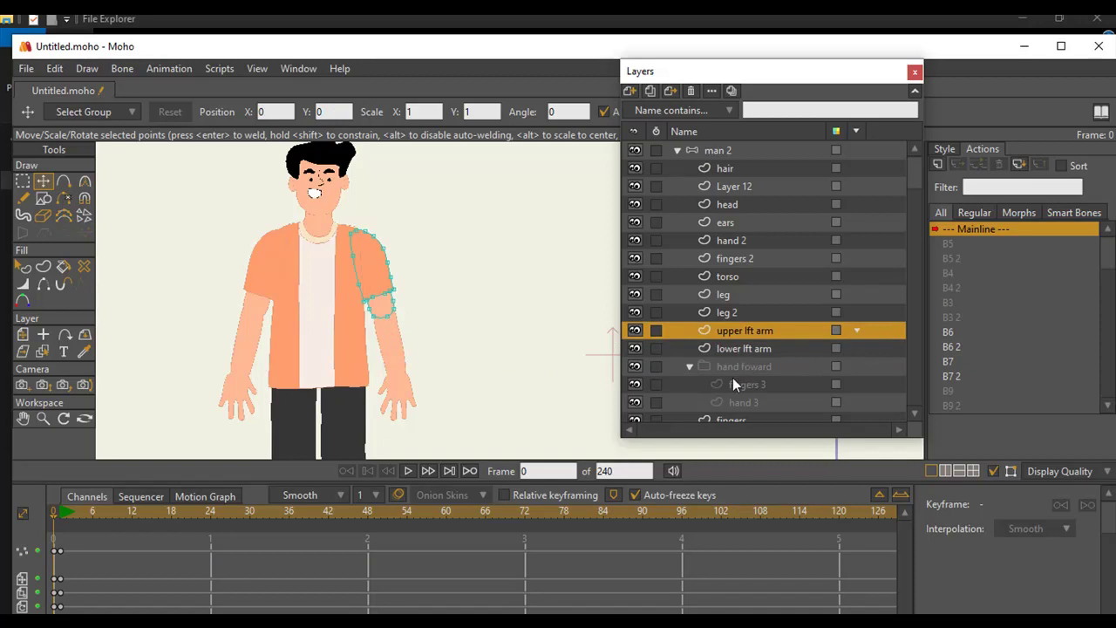
Place the fingers layer directly below lower lft arm and rename it fingers lft.
left_click(728, 417)
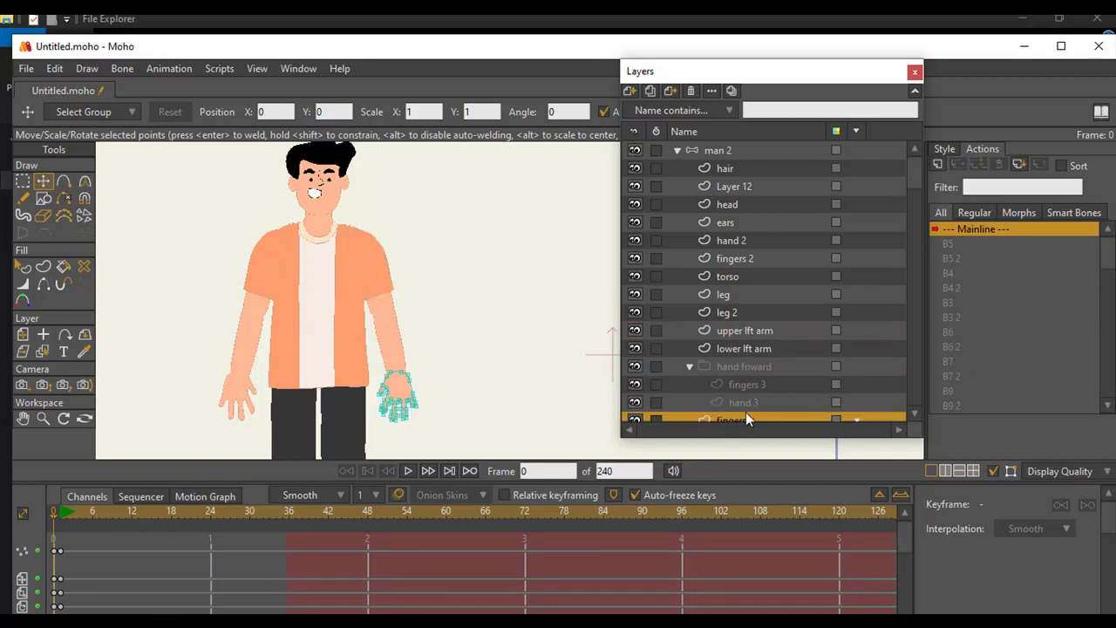
scroll(912, 218, "down", 1)
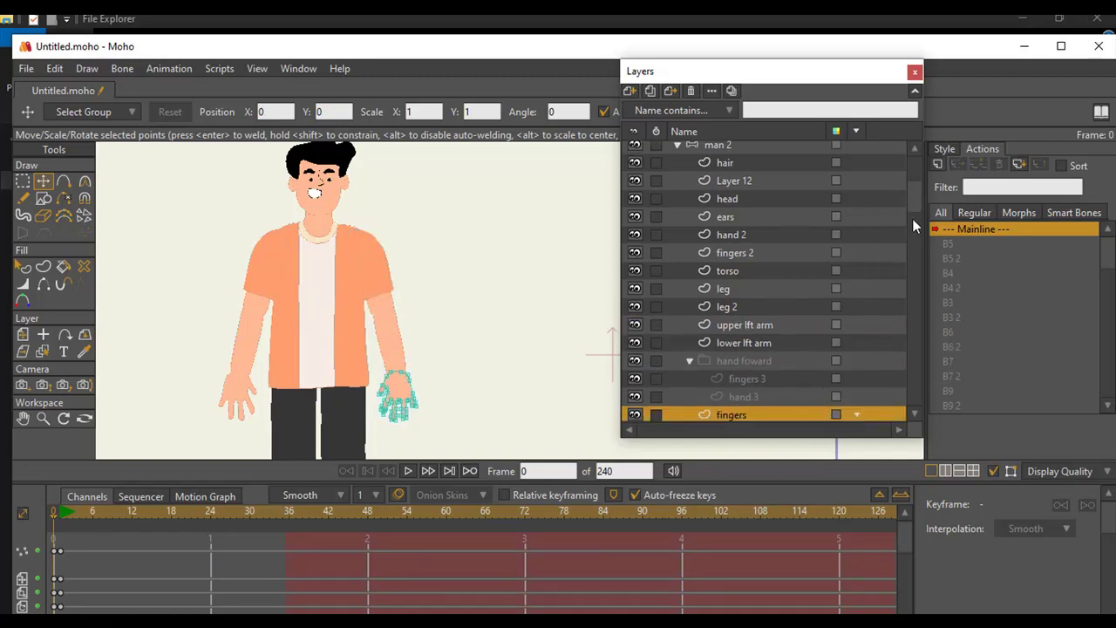
left_click_drag(757, 393, 756, 354)
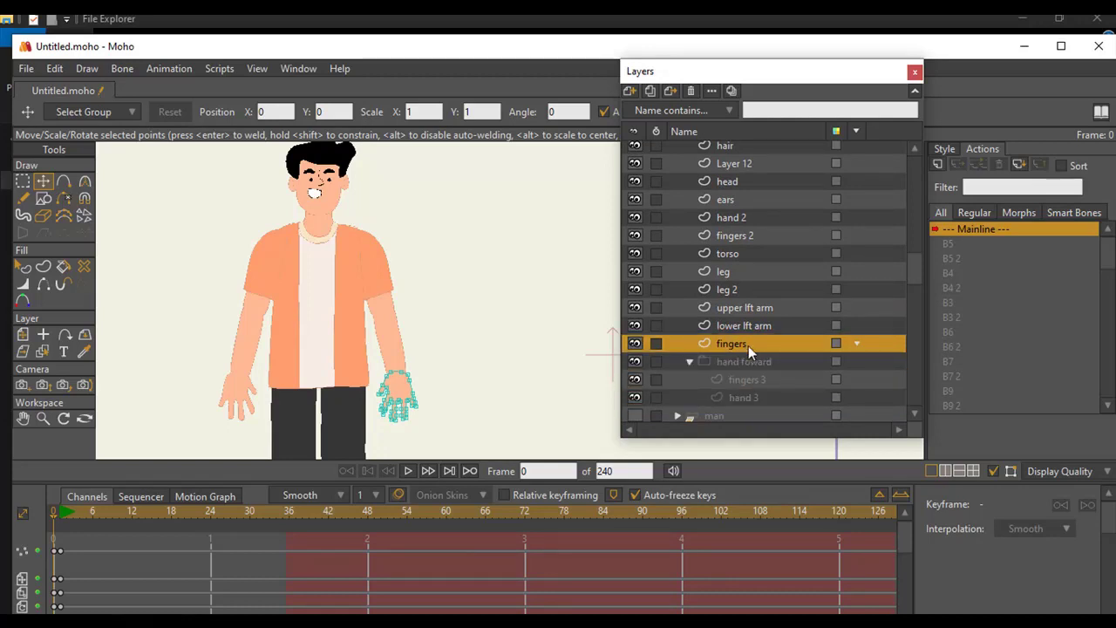
double_click(741, 348)
left_click(554, 80)
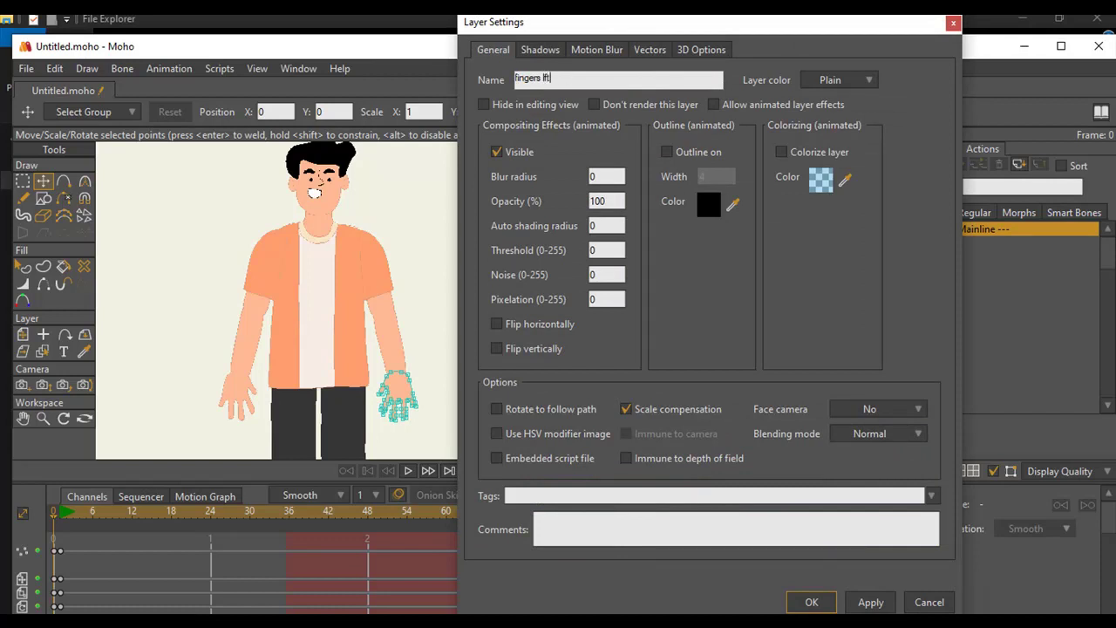
key("Return")
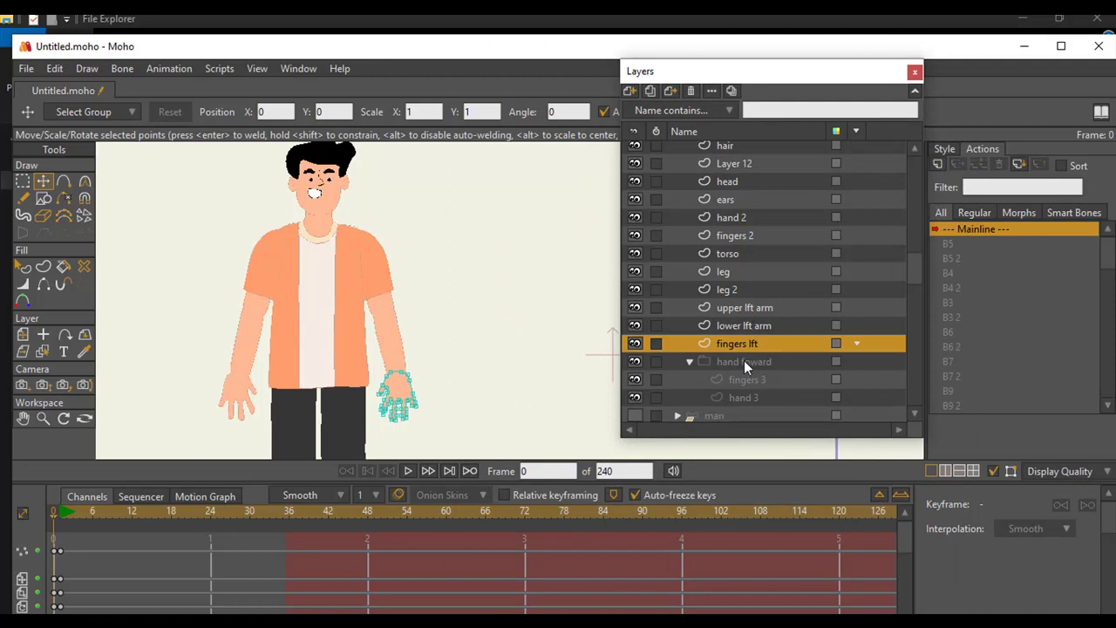
mouse_move(274, 597)
left_mouse_down()
mouse_move(284, 612)
mouse_move(328, 614)
left_mouse_up()
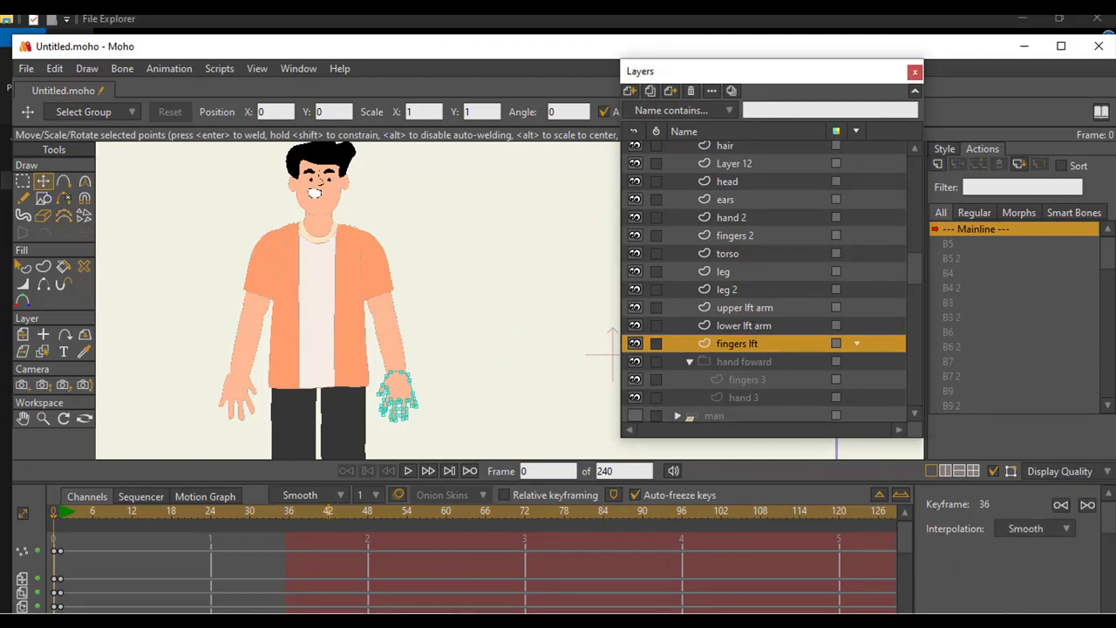
Group the upper lft arm, lower lft arm and fingers lft layers in a new group named hand lft.
left_click(730, 309)
left_click(734, 327, "ctrl")
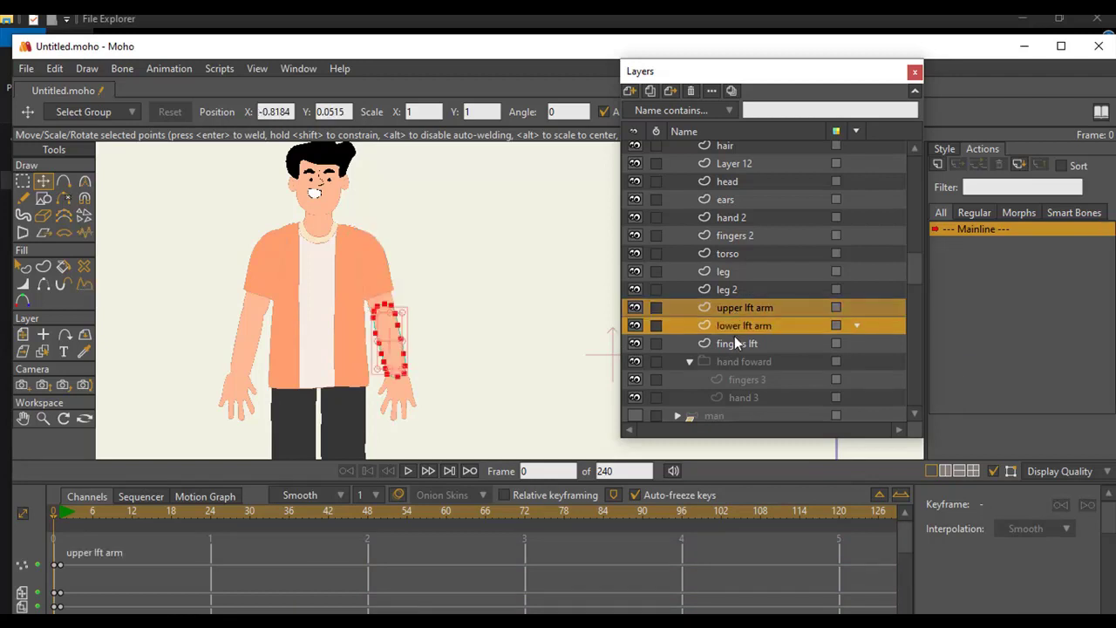
left_click(735, 345, "ctrl")
left_click(631, 88)
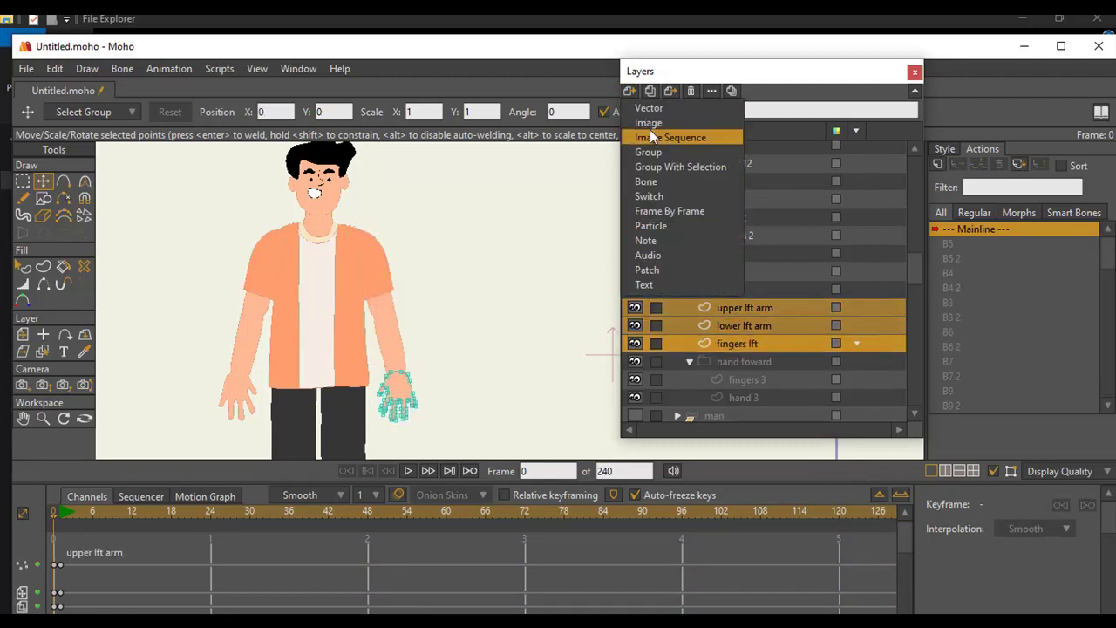
left_click(670, 169)
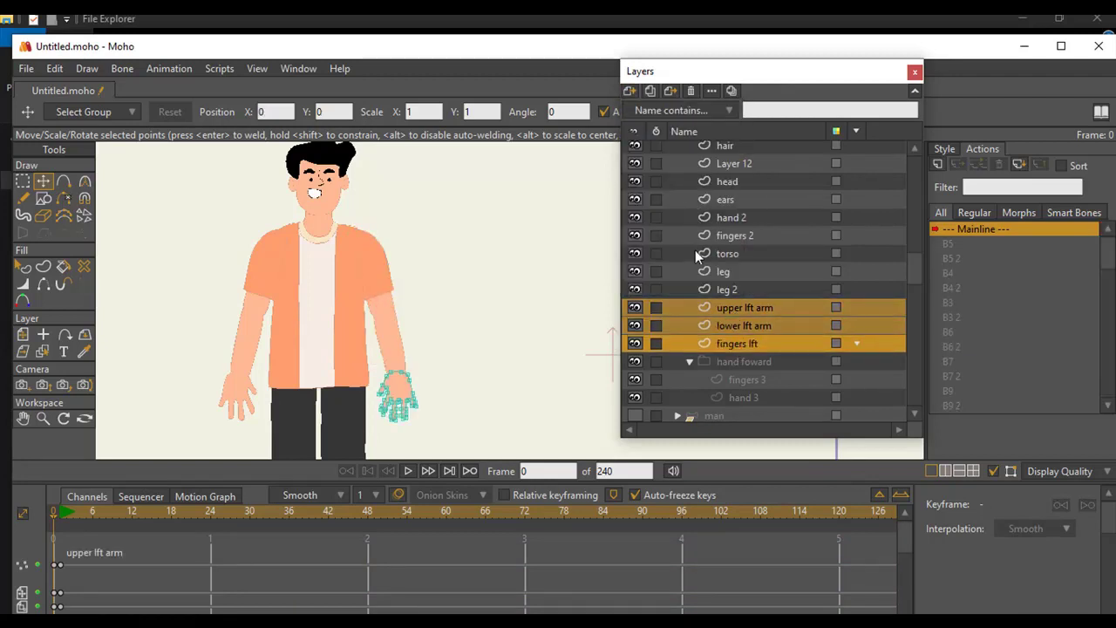
type("h")
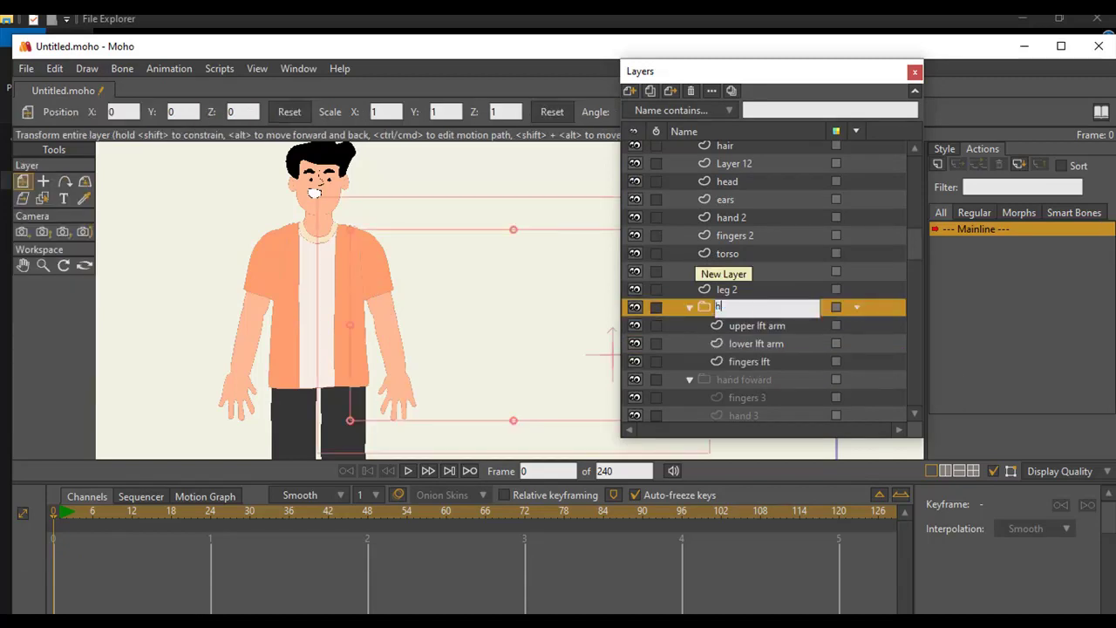
type("and lft")
key("Return")
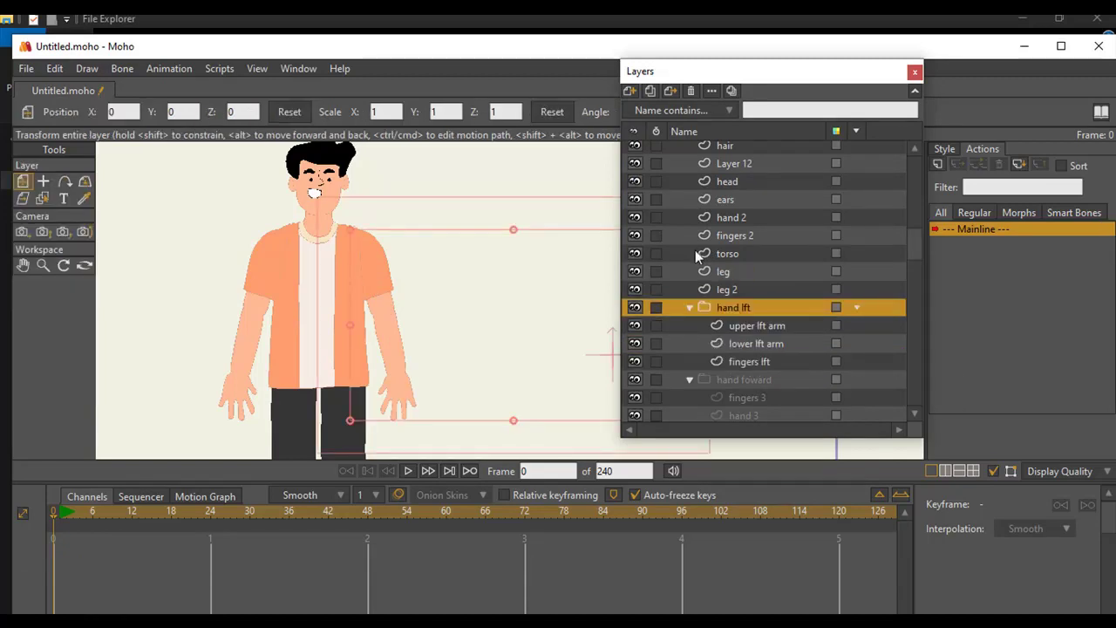
Maximize the window and collapse the hand foward group, keeping the hand lft group expanded.
left_click(690, 308)
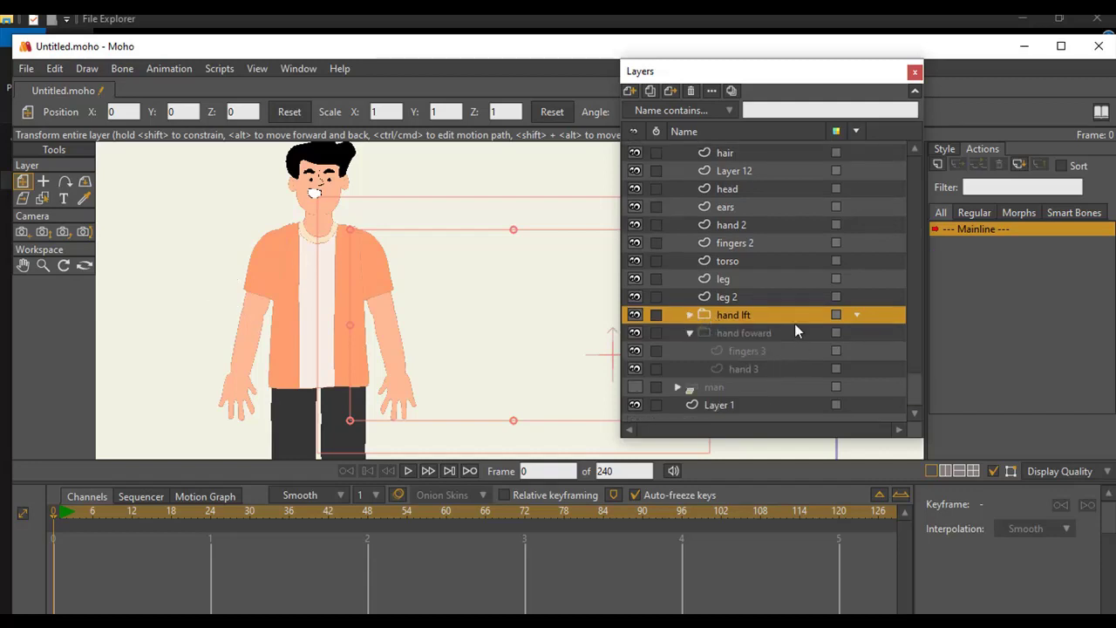
double_click(534, 47)
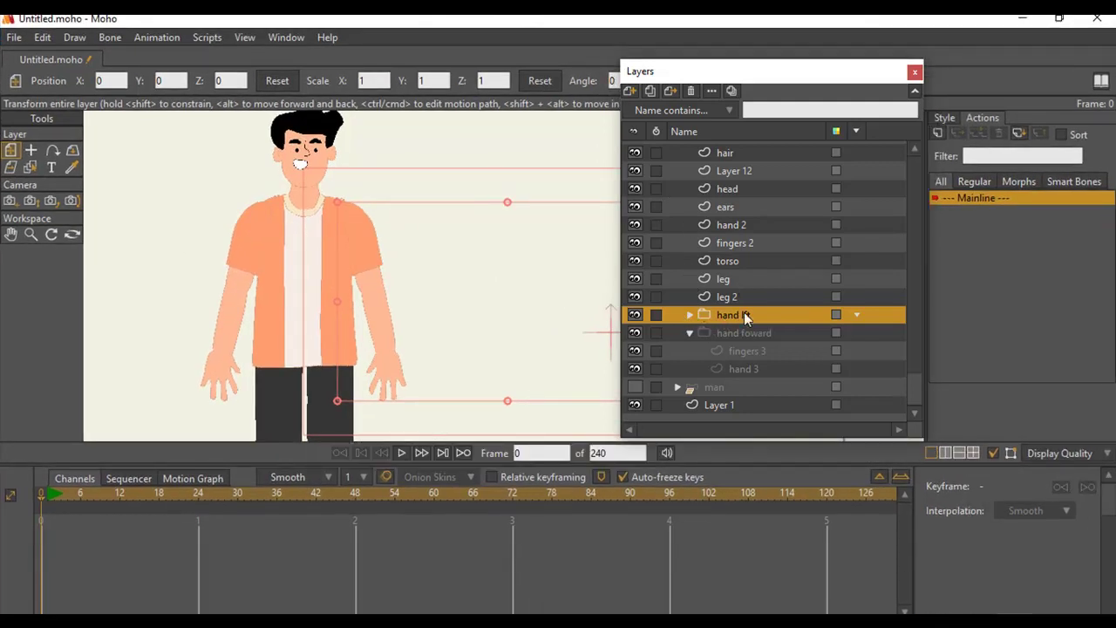
left_click(691, 334)
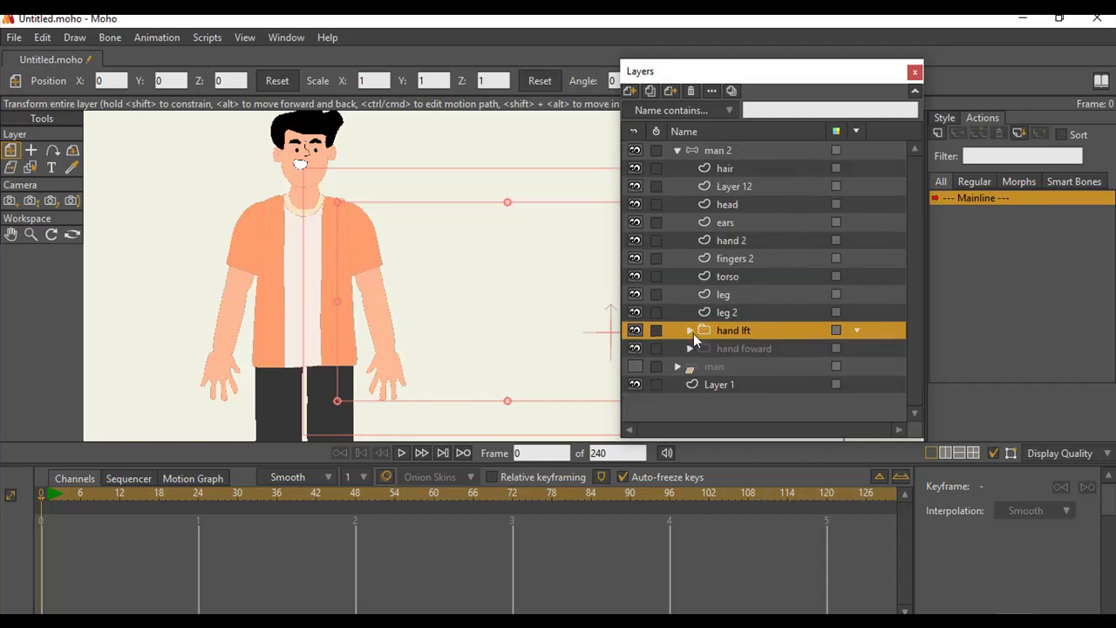
left_click(691, 332)
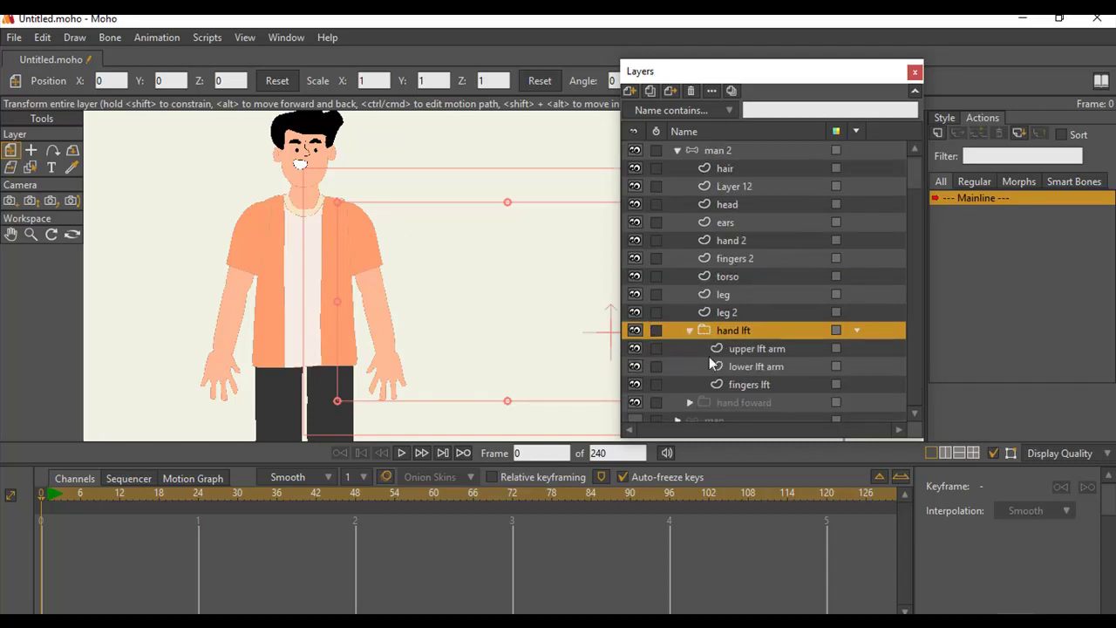
Set the hand lft group's origin at the shoulder and rotate the group slightly outward around it.
key("o")
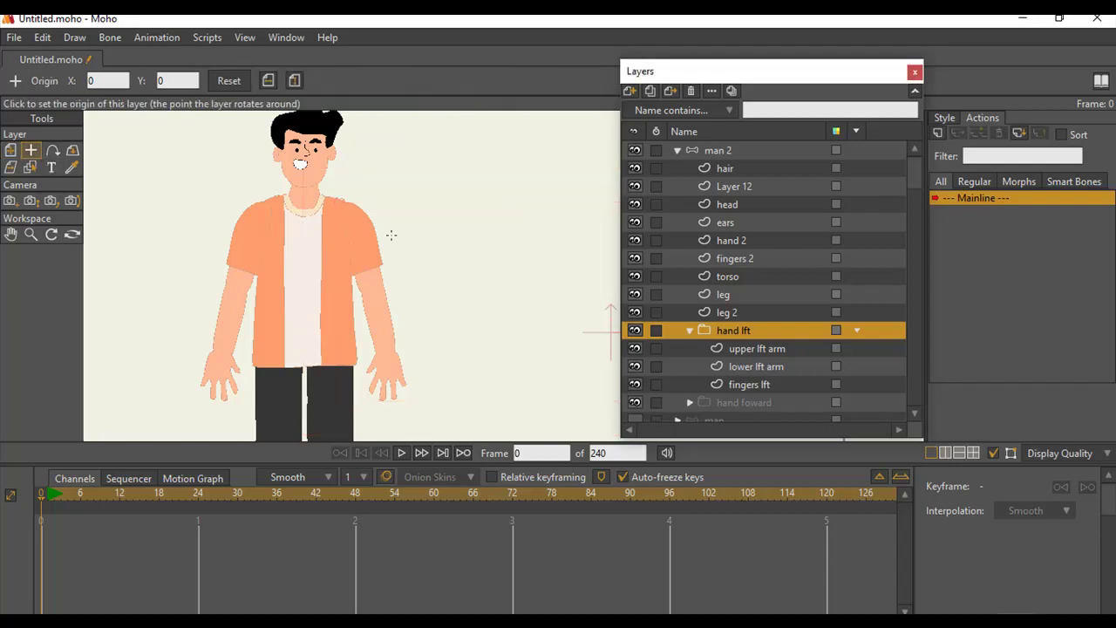
left_click(345, 211)
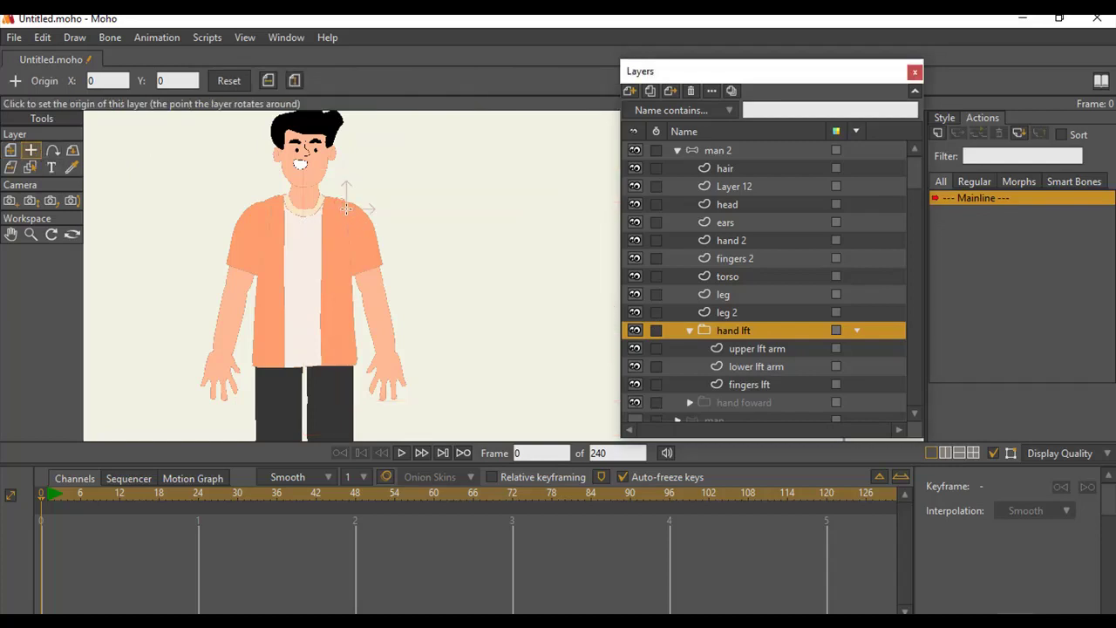
left_click(12, 151)
mouse_move(421, 259)
left_mouse_down()
mouse_move(431, 242)
mouse_move(419, 234)
mouse_move(460, 167)
mouse_move(401, 250)
mouse_move(421, 251)
left_mouse_up()
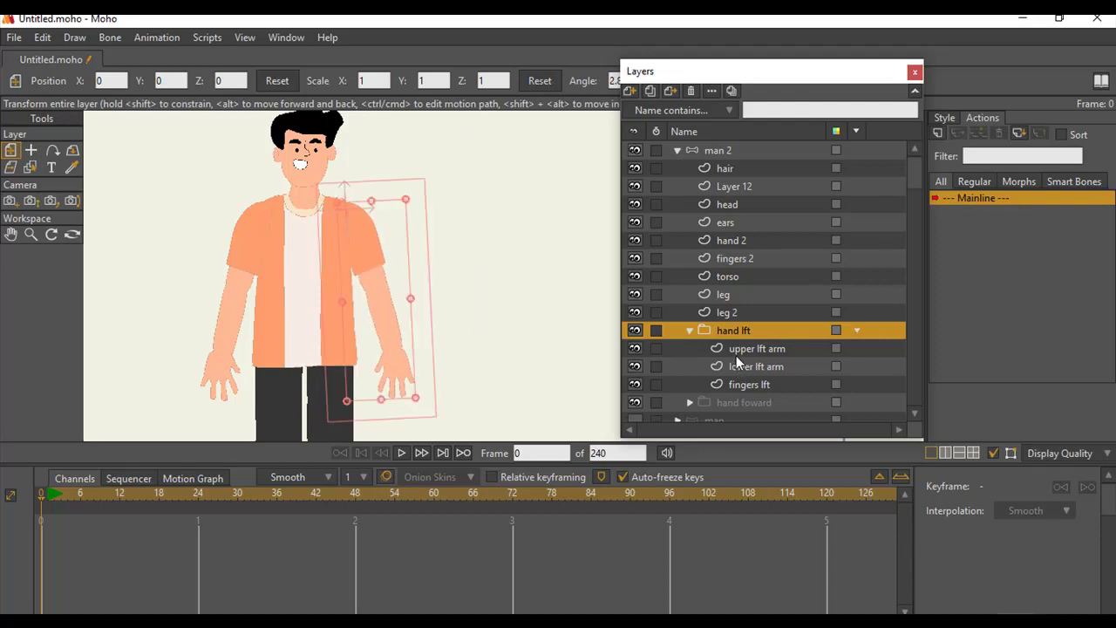
Set the origin of the upper lft arm layer at the shoulder.
left_click(736, 353)
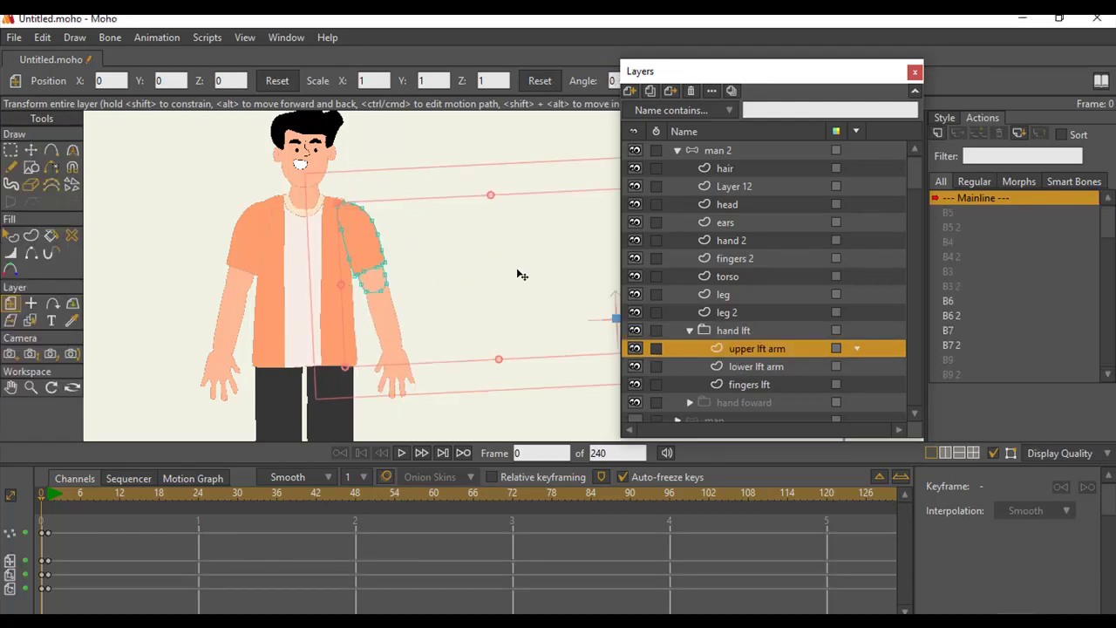
left_click(31, 149)
left_click(30, 303)
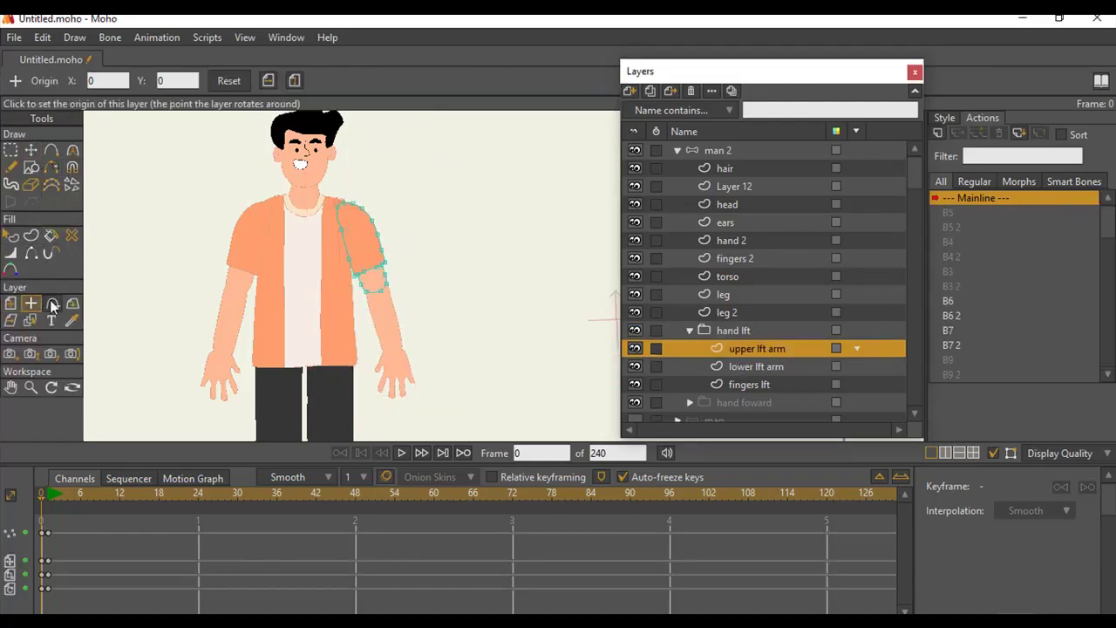
left_click(346, 211)
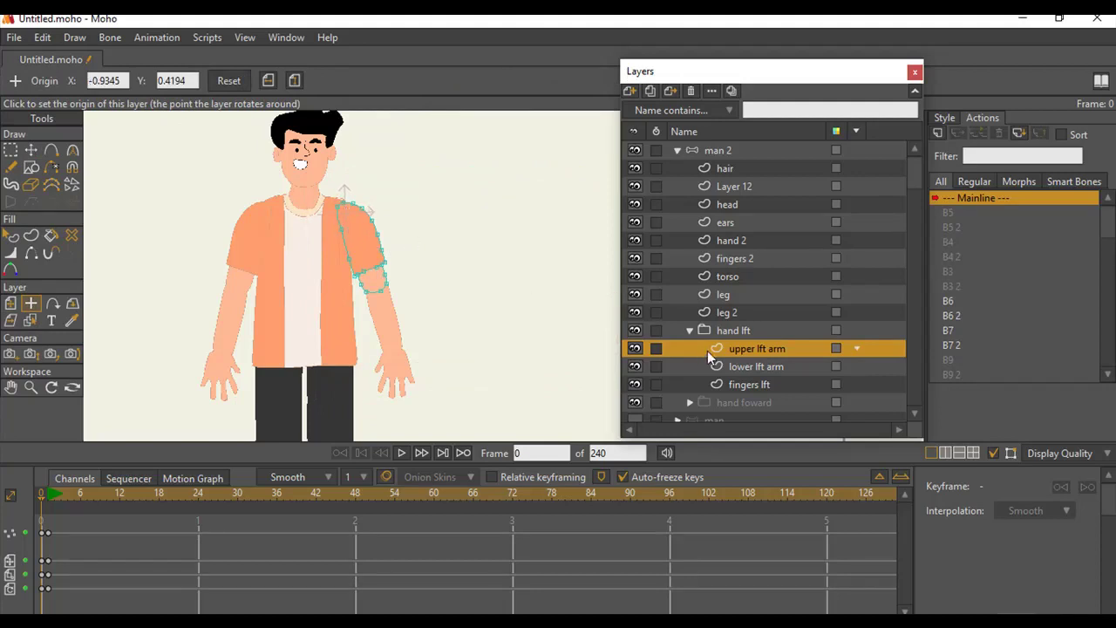
Set the origin of the lower lft arm layer at the elbow and that of the fingers lft layer at the wrist.
left_click(680, 366)
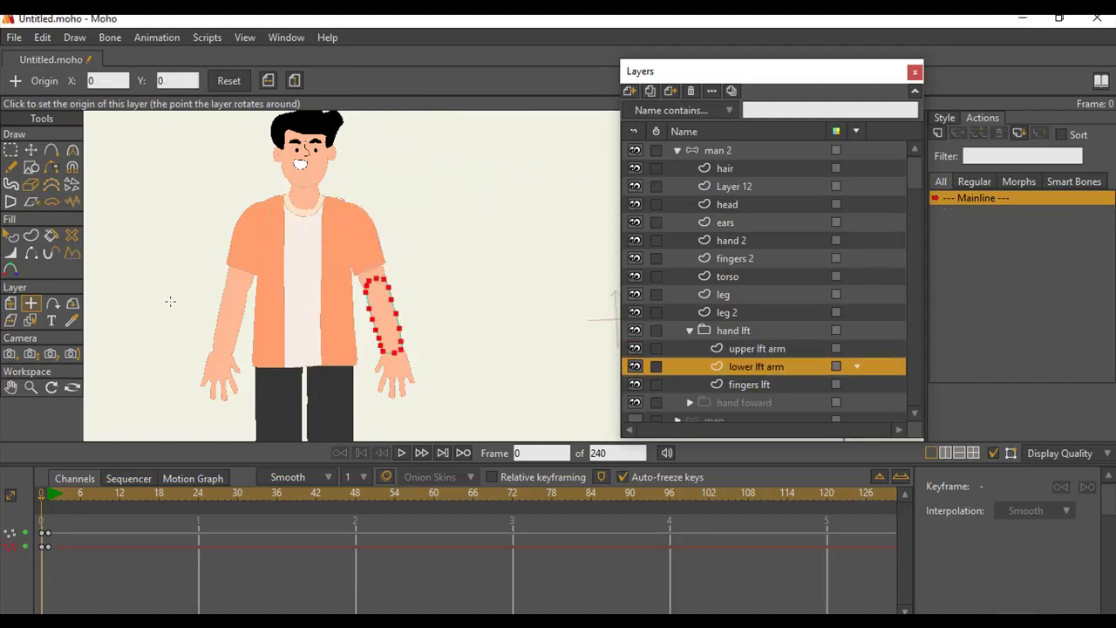
left_click(375, 288)
left_click(746, 388)
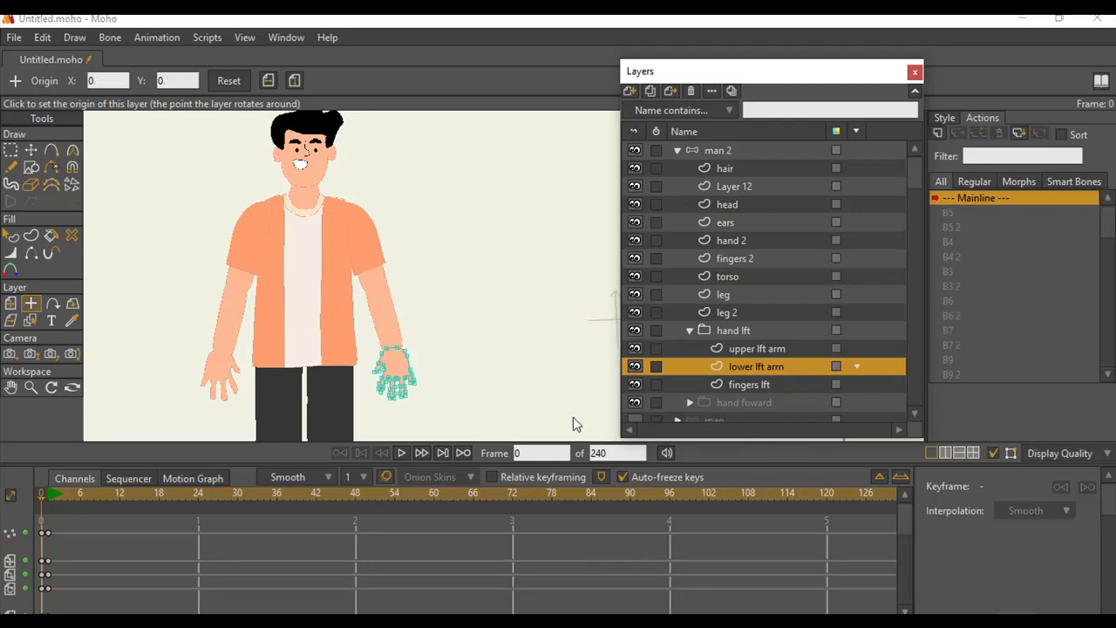
left_click(391, 356)
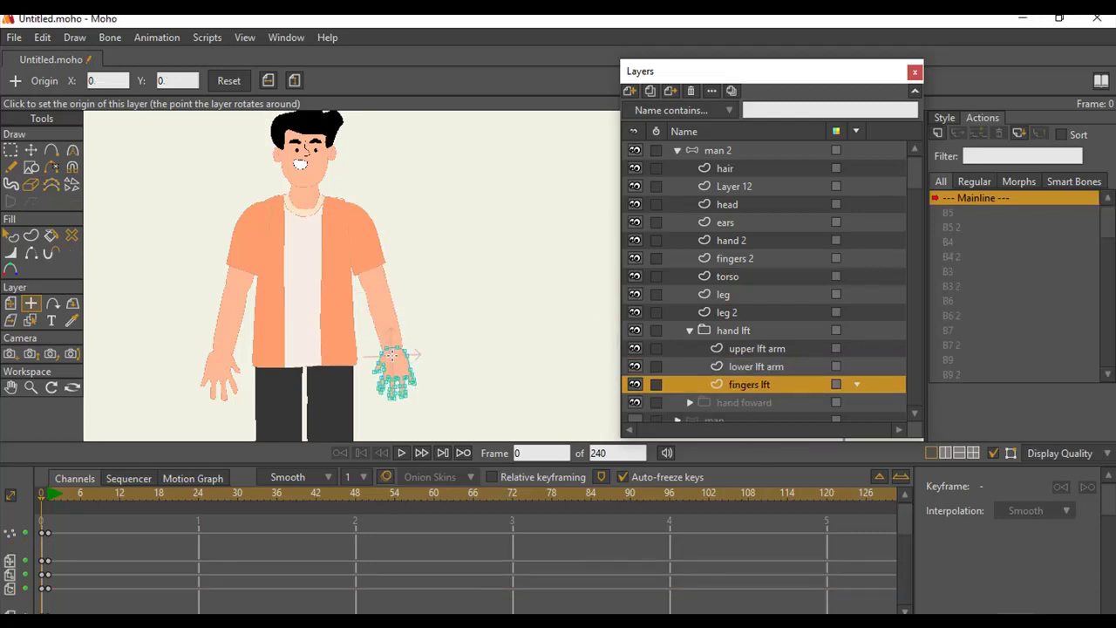
Rotate the fingers lft layer slightly around the wrist and the lower lft arm layer slightly around the elbow.
left_click(11, 303)
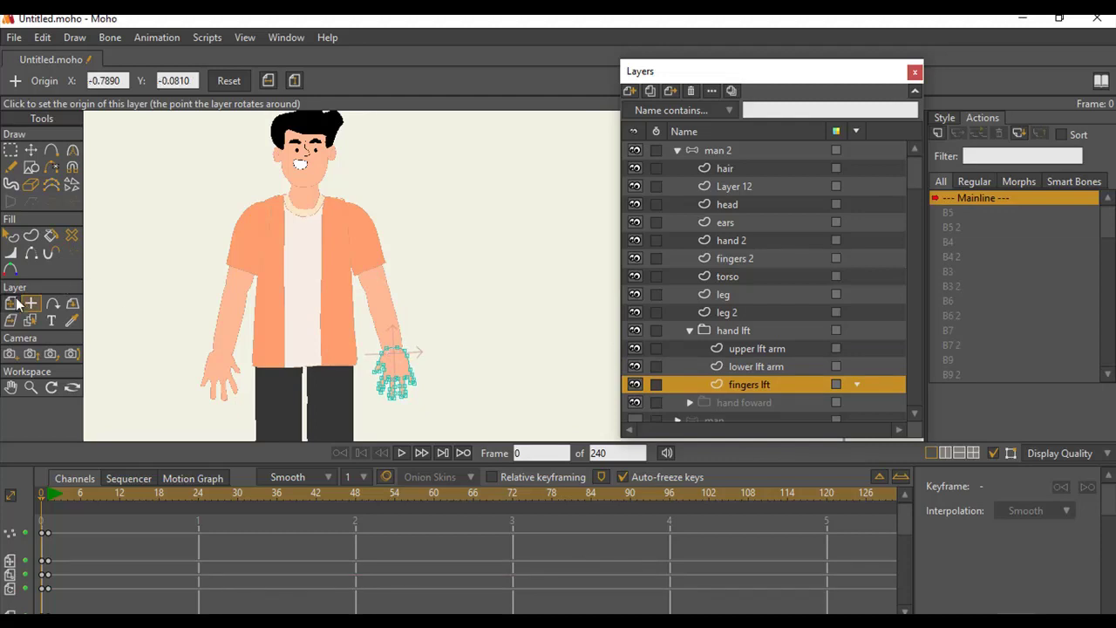
mouse_move(425, 370)
left_mouse_down()
mouse_move(395, 370)
mouse_move(416, 372)
left_mouse_up()
left_click(748, 372)
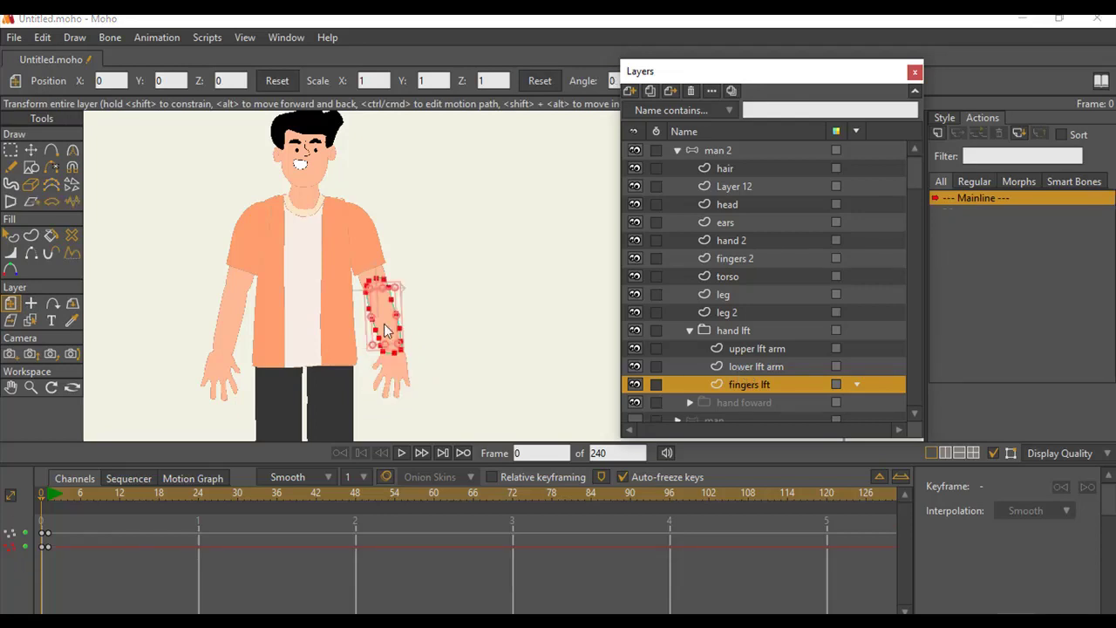
mouse_move(399, 306)
left_mouse_down()
mouse_move(390, 316)
mouse_move(412, 297)
mouse_move(410, 311)
left_mouse_up()
Try rotating the upper lft arm layer slightly around the shoulder, and undo the rotation.
left_click(759, 348)
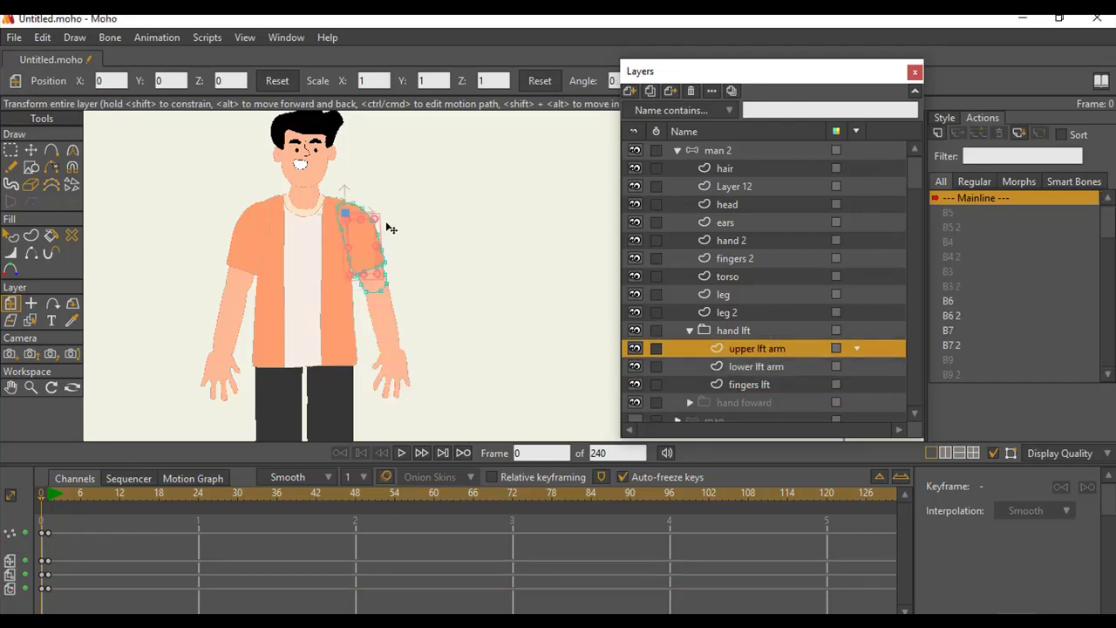
left_click_drag(391, 216, 384, 228)
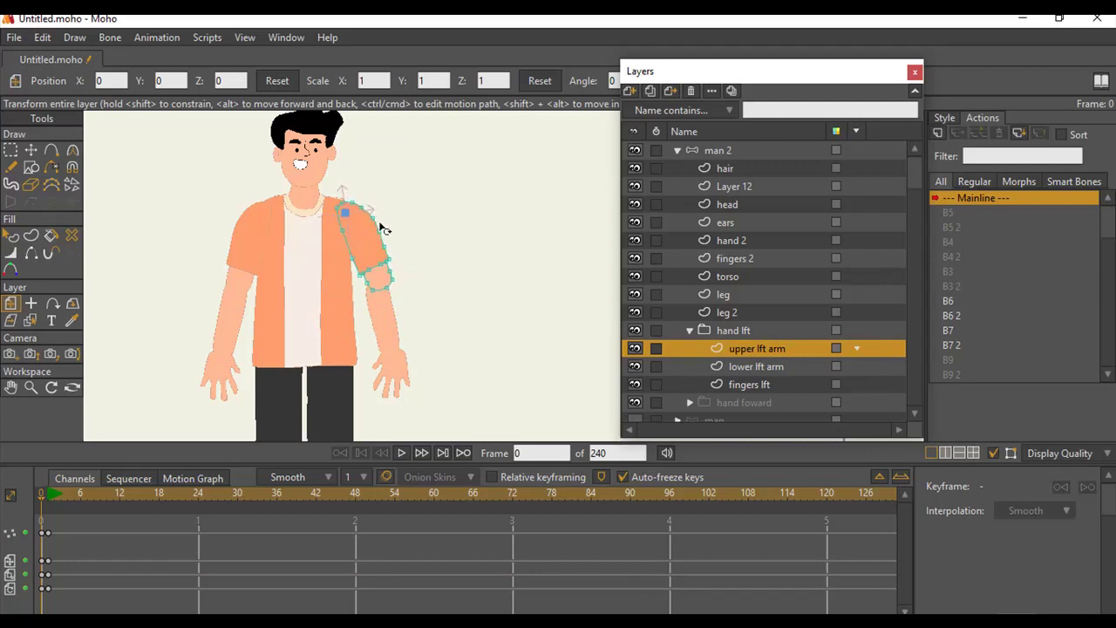
key("ctrl+z")
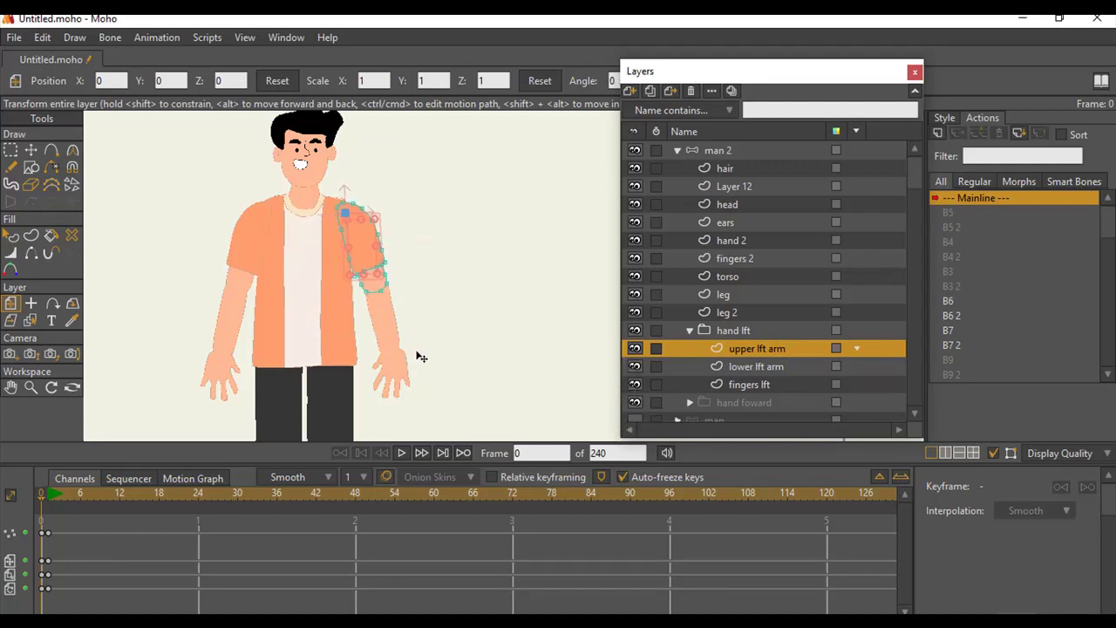
Fine-tune the rotation of the fingers lft layer around the wrist so the hand lines up with the forearm.
left_click(31, 388)
left_click_drag(349, 388, 350, 358)
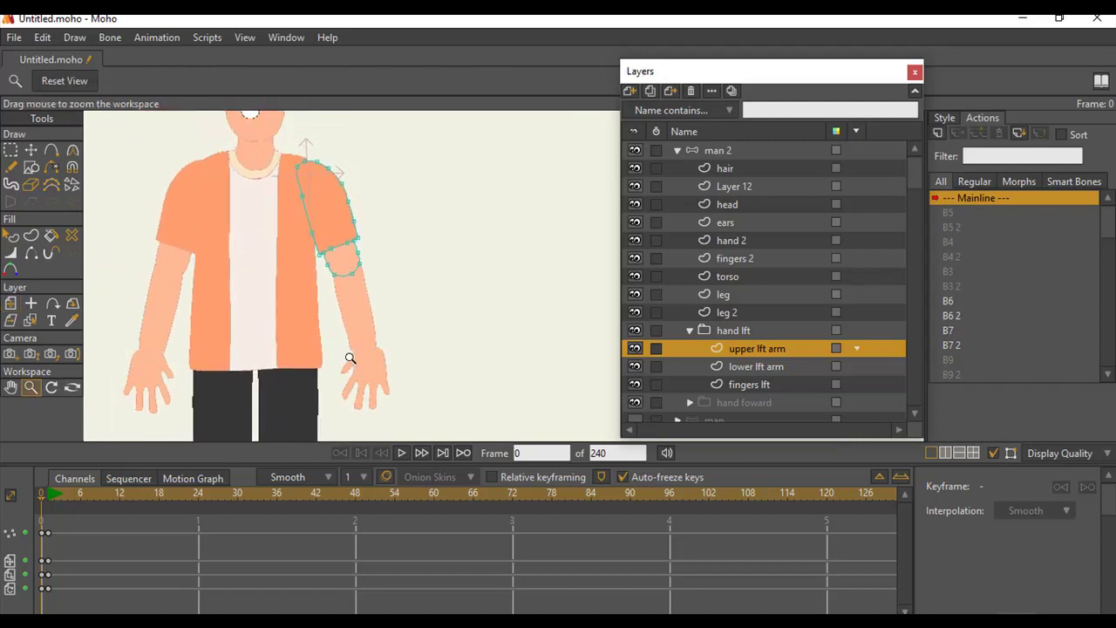
left_click(757, 385)
left_click(11, 303)
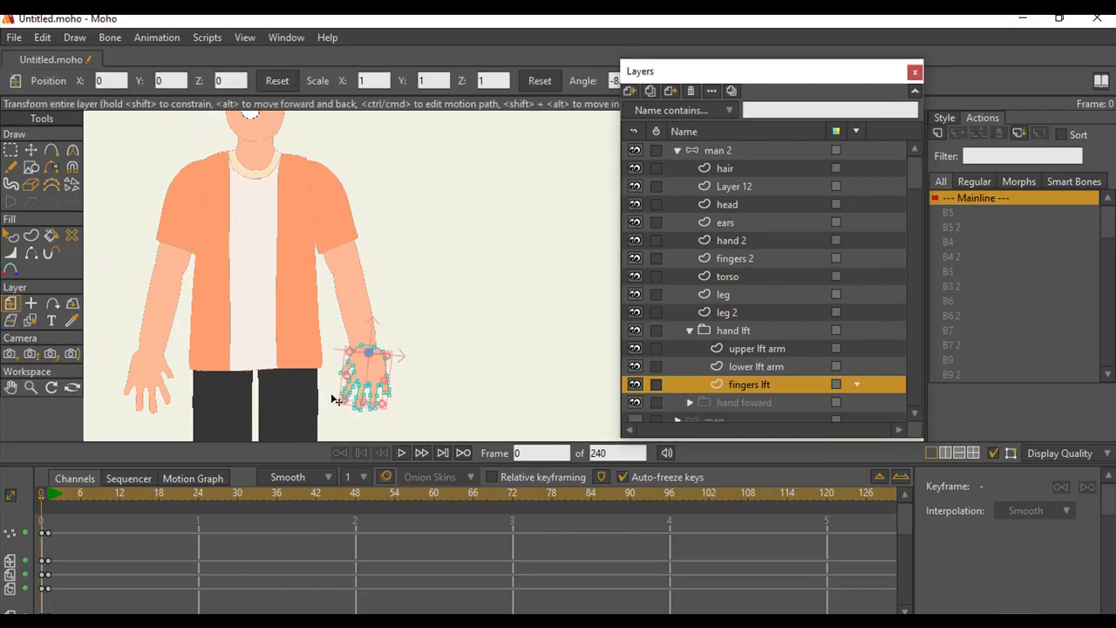
left_click_drag(389, 377, 419, 359)
left_click(31, 388)
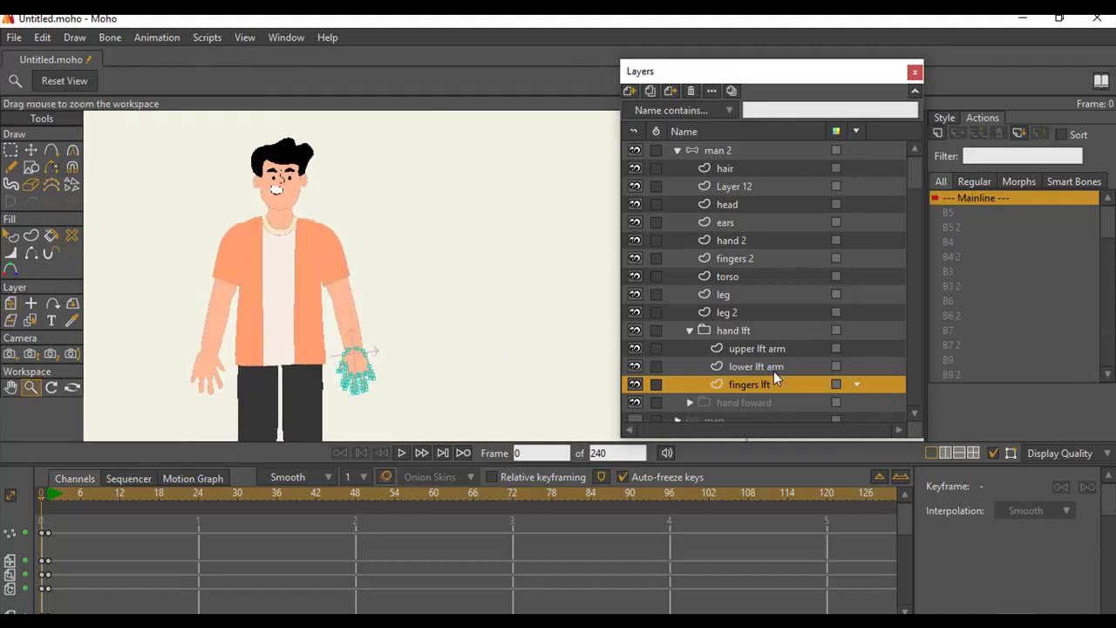
Delete all keyframes of the upper lft arm layer at frame 1.
left_click(751, 351)
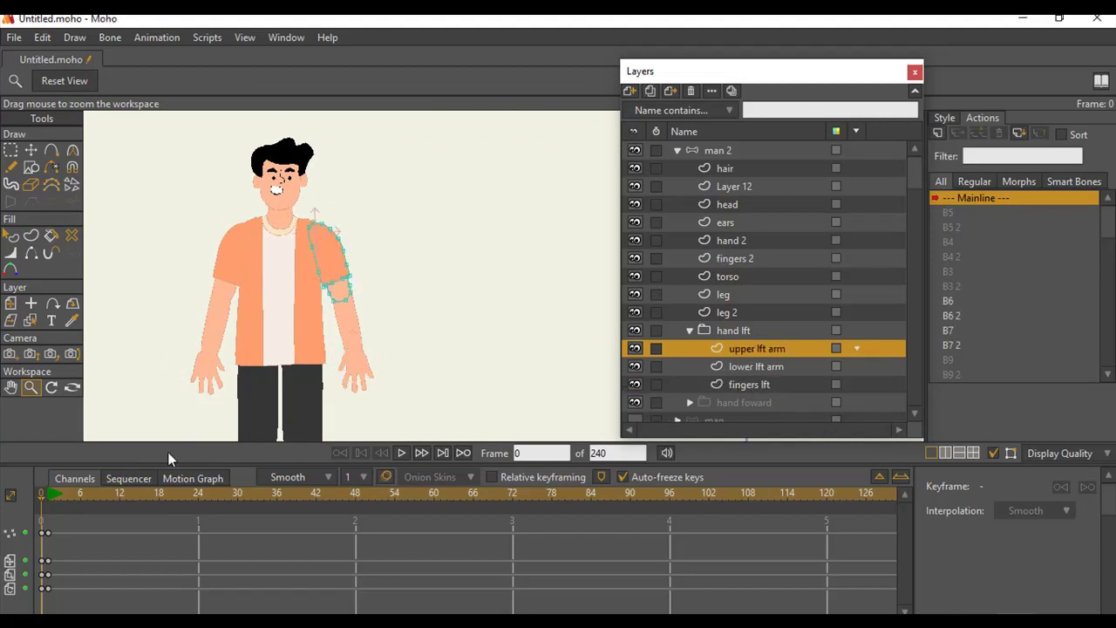
left_click(50, 496)
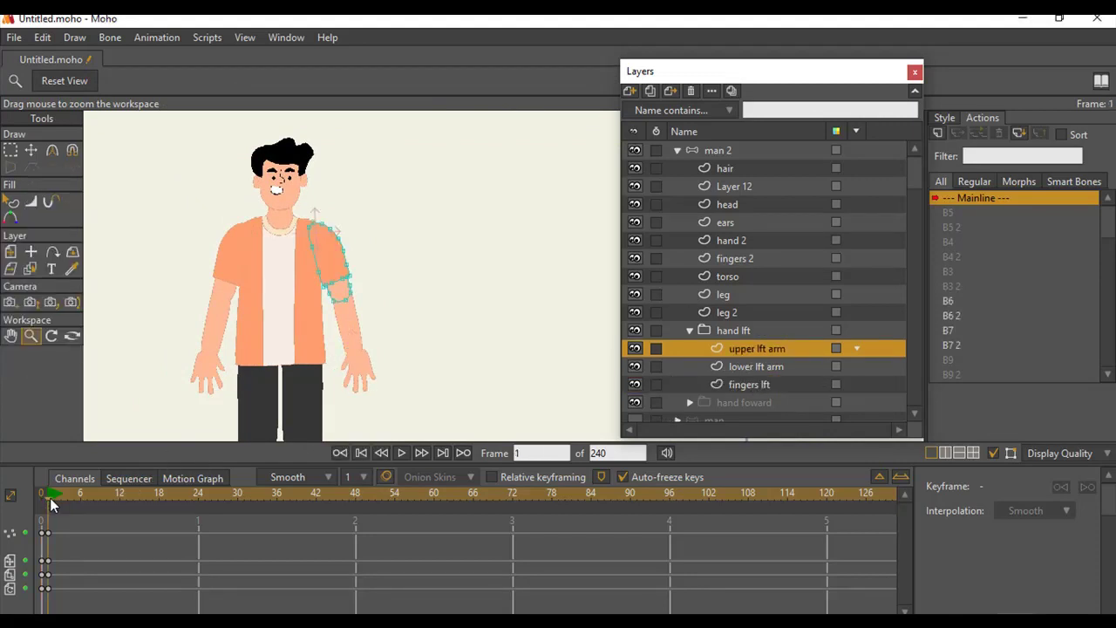
left_click_drag(50, 527, 98, 614)
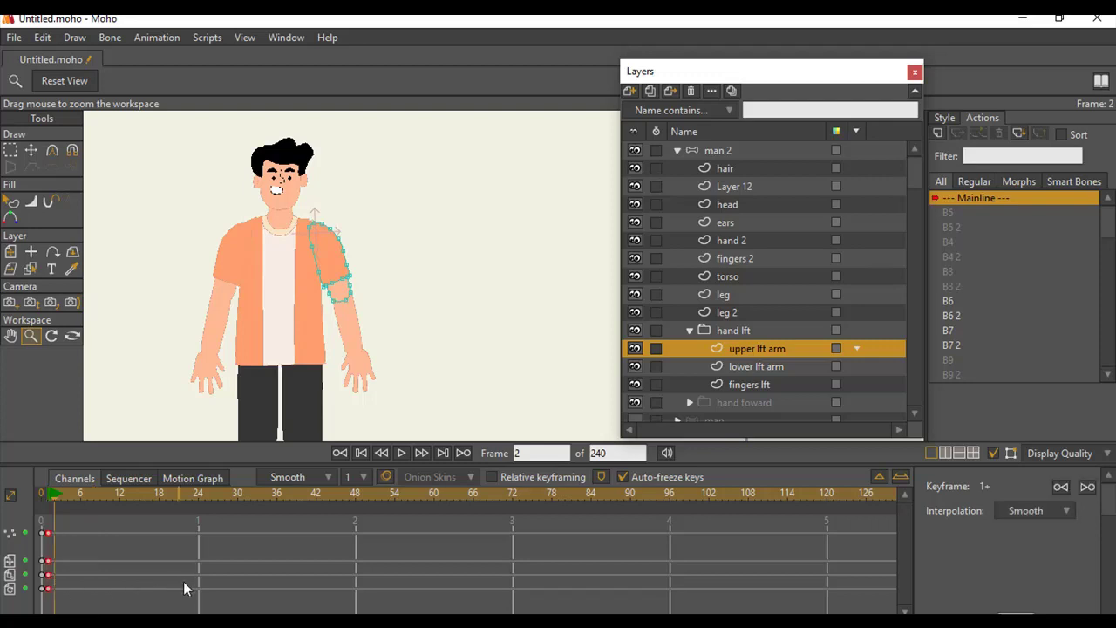
key("Delete")
left_click(48, 496)
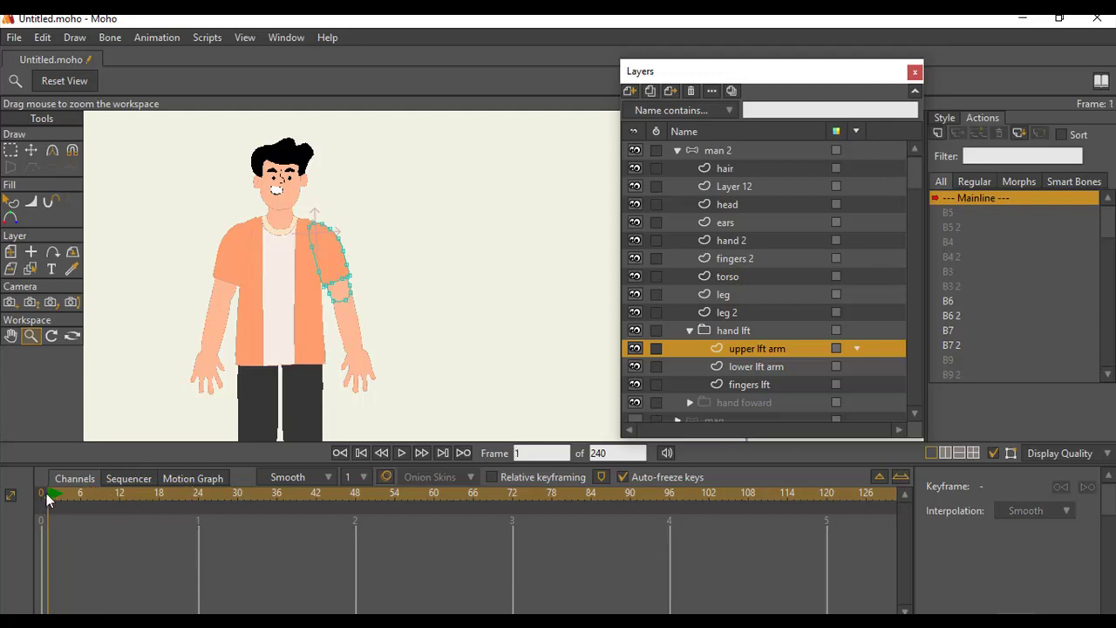
Delete all keyframes of the fingers lft layer at frame 1.
left_click(768, 387)
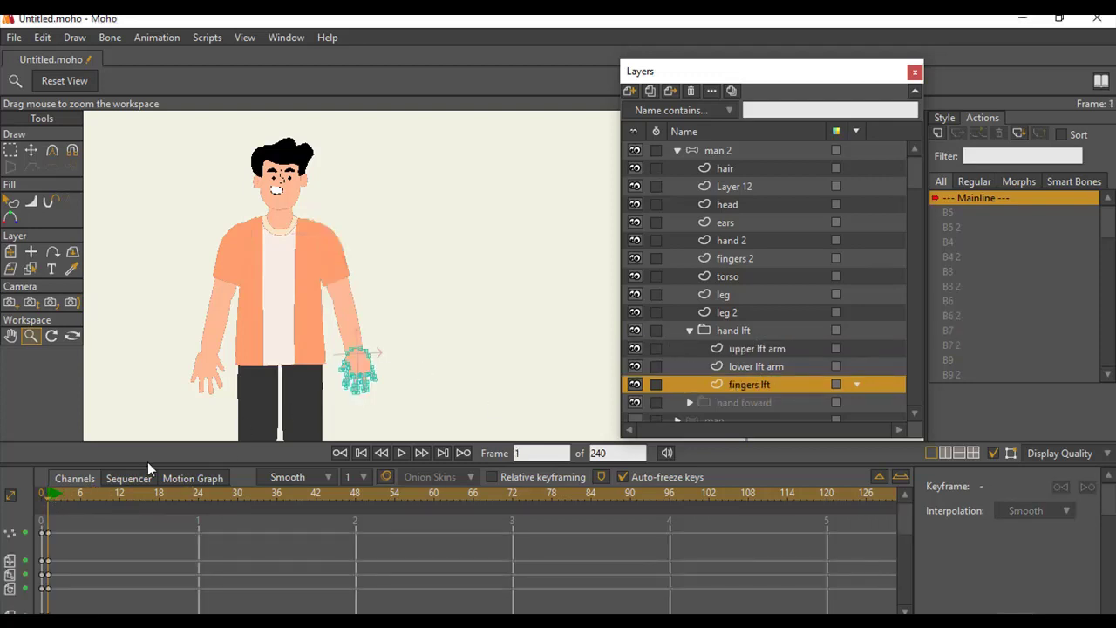
left_click_drag(49, 520, 85, 612)
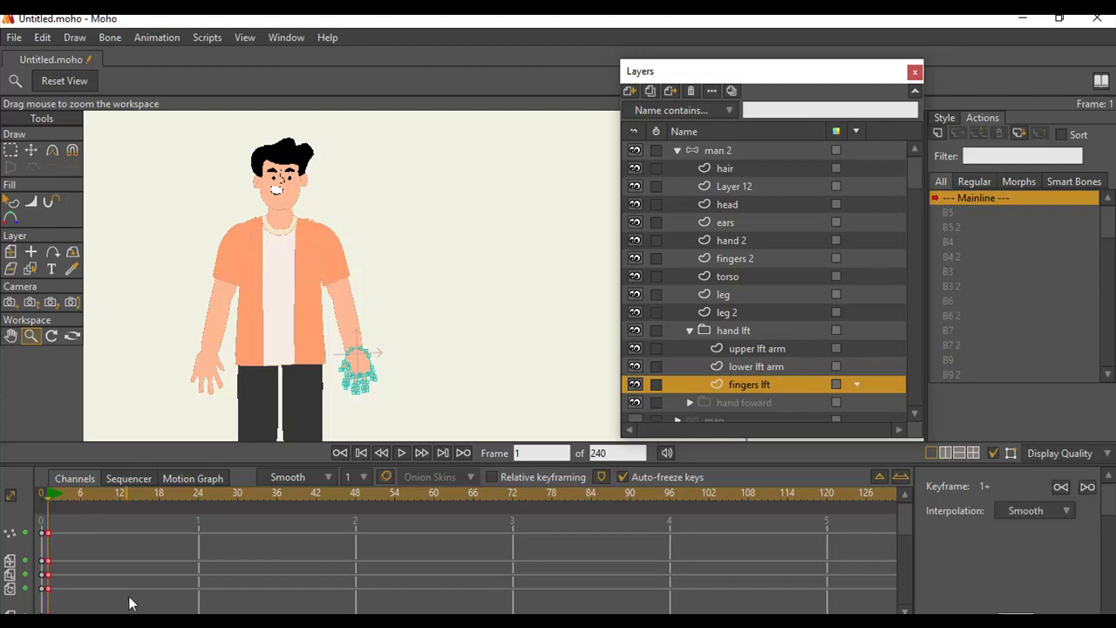
key("Delete")
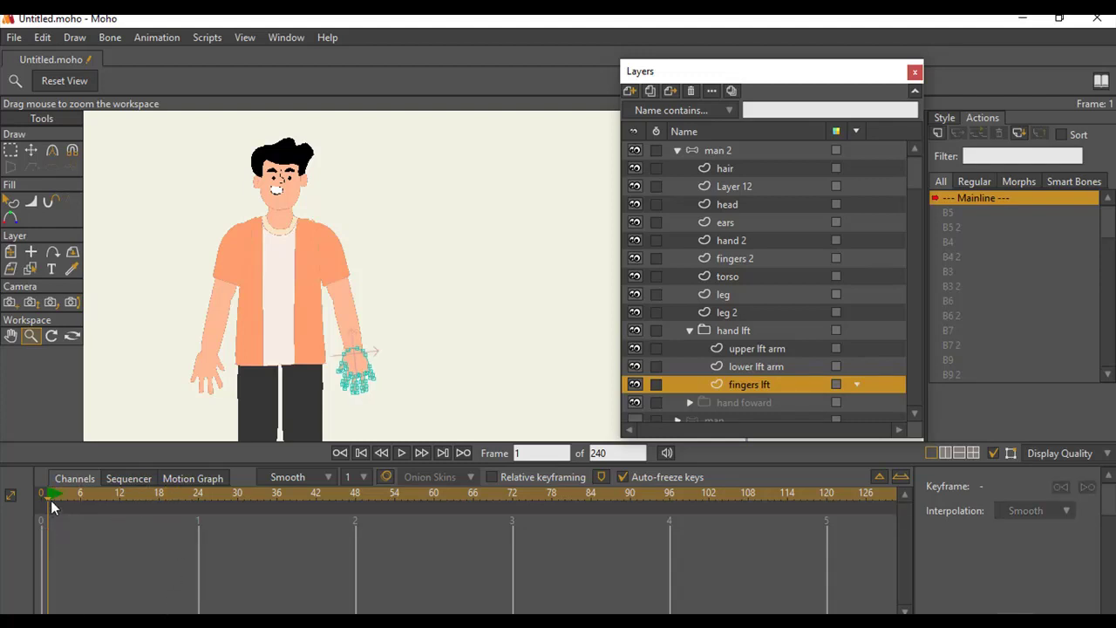
Select the man 2 layer at frame 1 and turn off Auto-Freeze Keyframes.
left_click(729, 330)
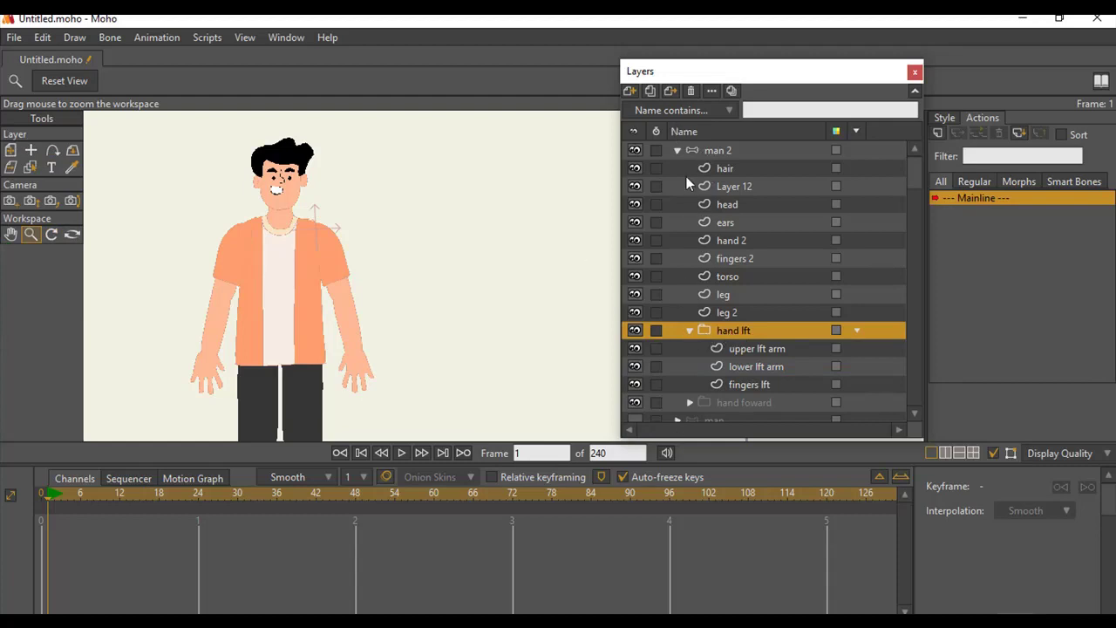
left_click(691, 150)
left_click(153, 37)
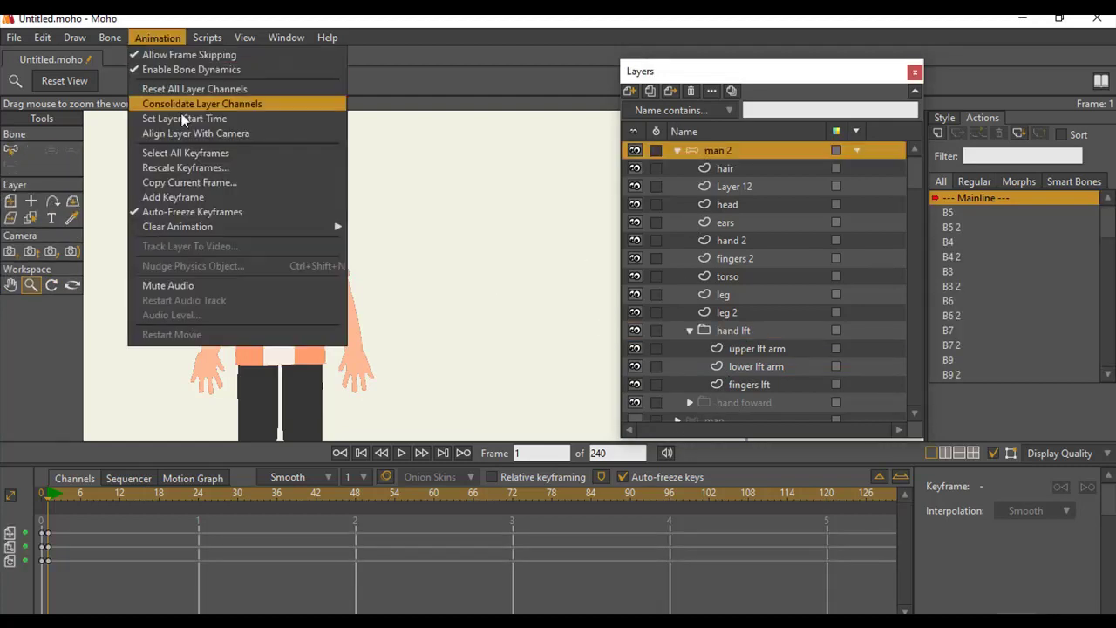
left_click(191, 212)
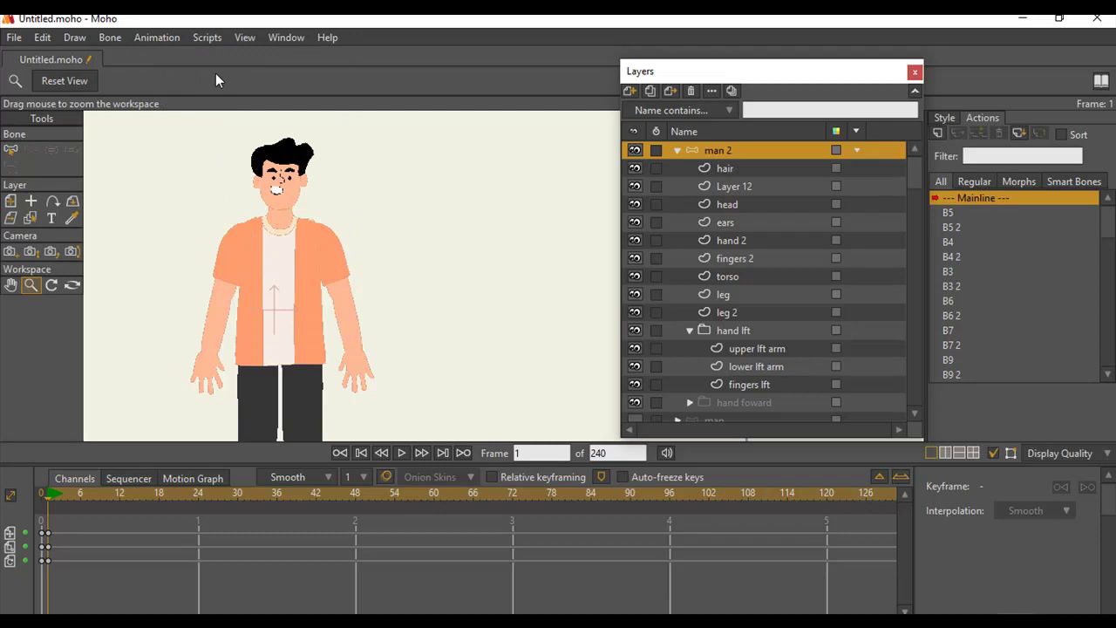
Add a keyframe at frame 1 to the man 2 layer and all of its sub-layers.
left_click(157, 38)
left_click(220, 202)
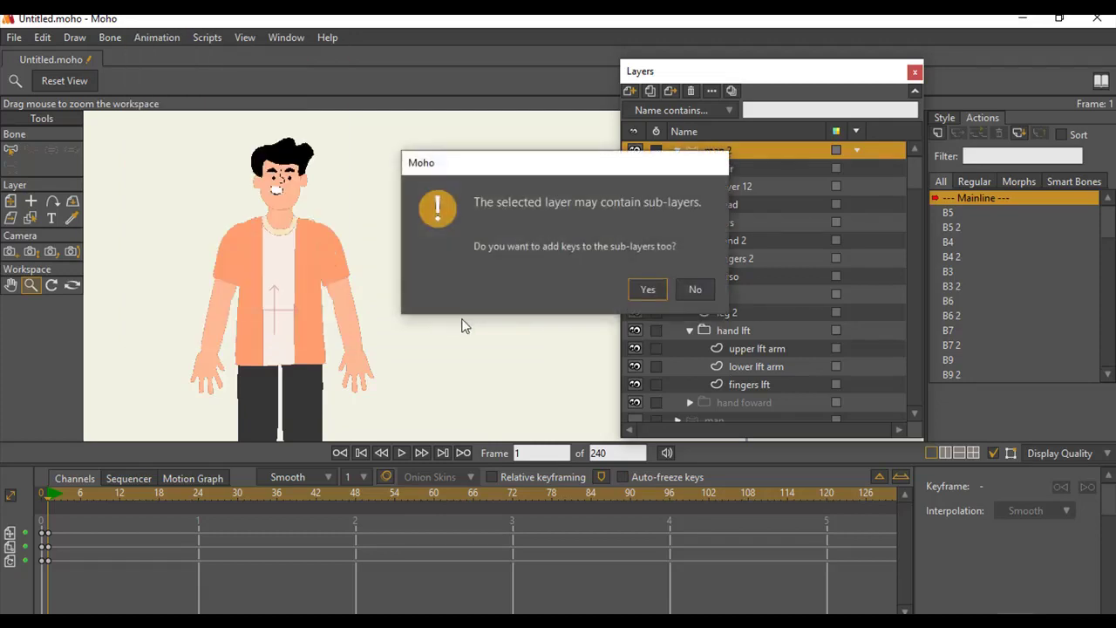
left_click(644, 288)
Try rotating the lower lft arm's points with Transform Points at frame 1, and undo the rotation.
left_click(752, 352)
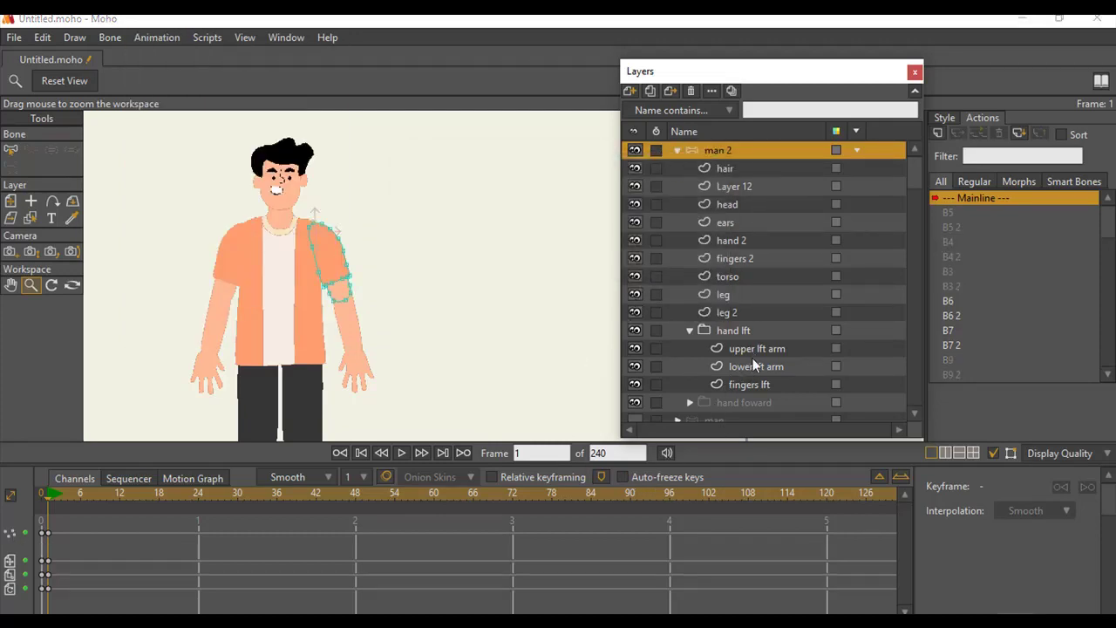
left_click(758, 365)
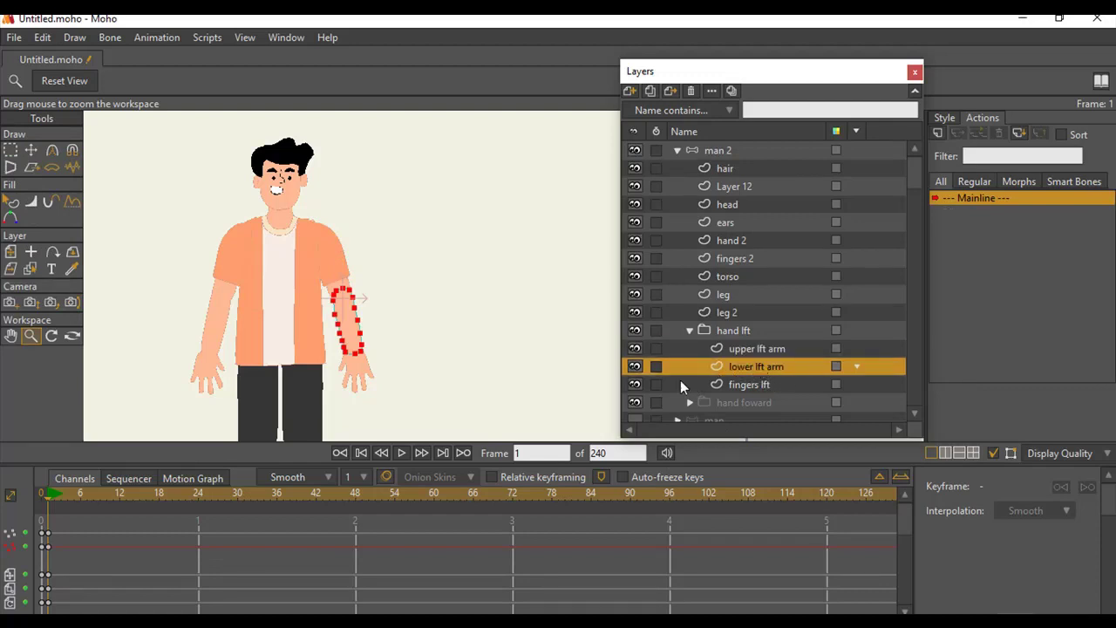
left_click(31, 150)
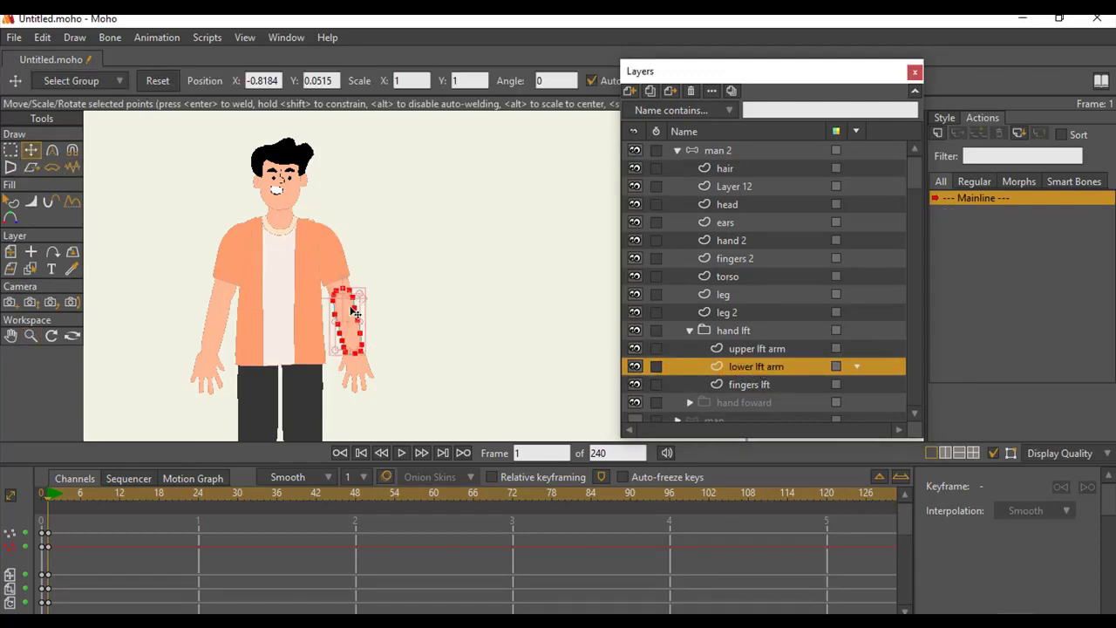
left_click_drag(365, 312, 236, 137)
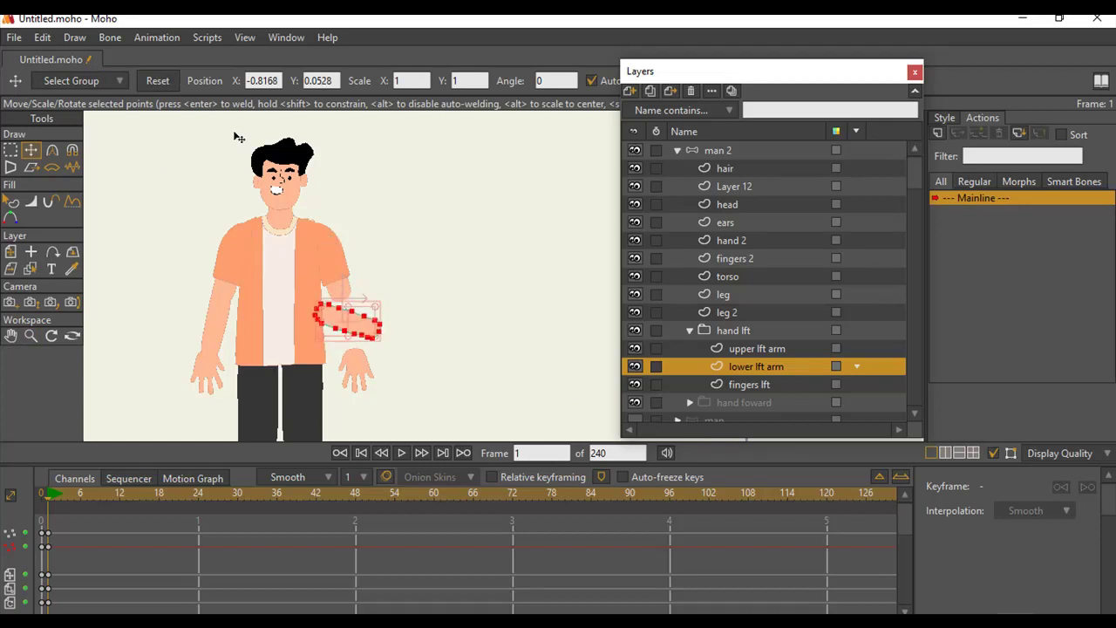
key("ctrl+z")
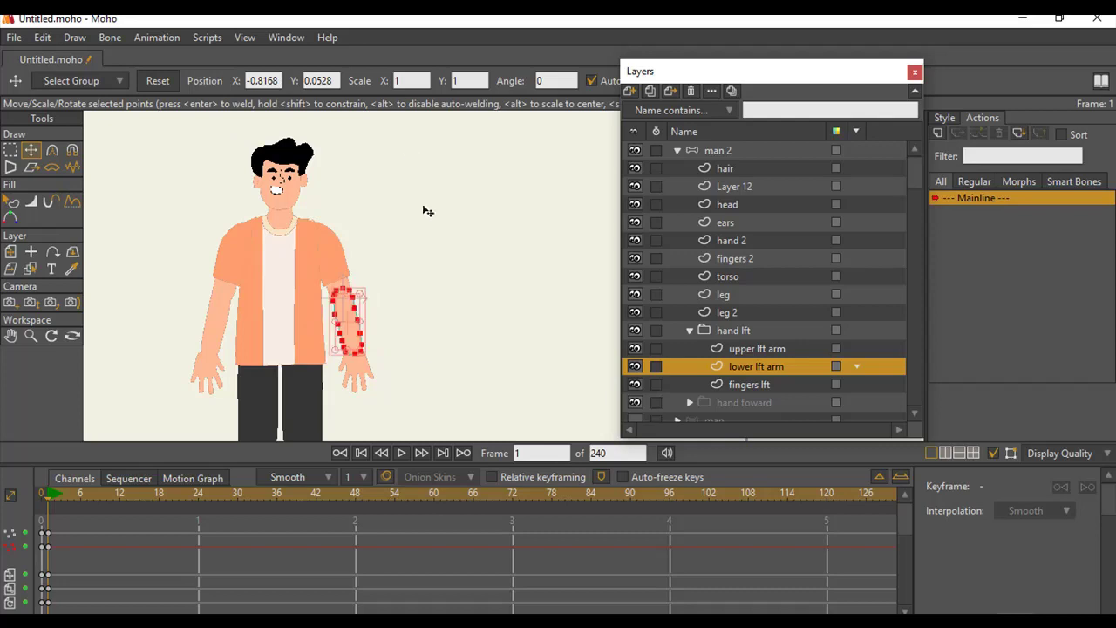
Try bending the lower lft arm layer up around the elbow and moving the fingers lft layer to its end, then undo both changes.
key("0")
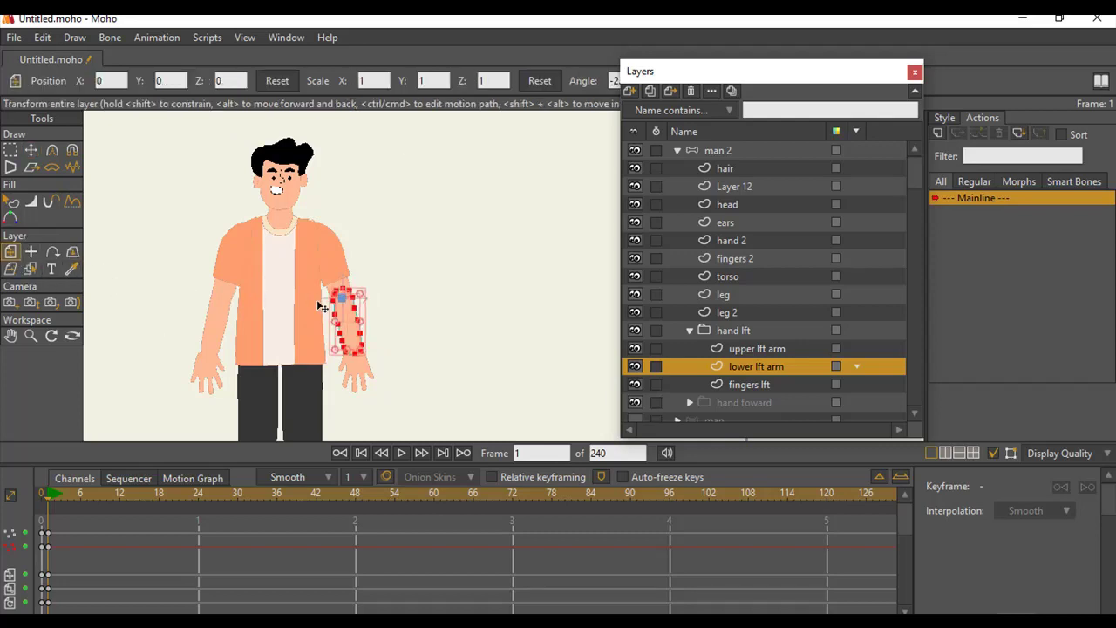
left_click_drag(363, 312, 323, 297)
left_click(751, 385)
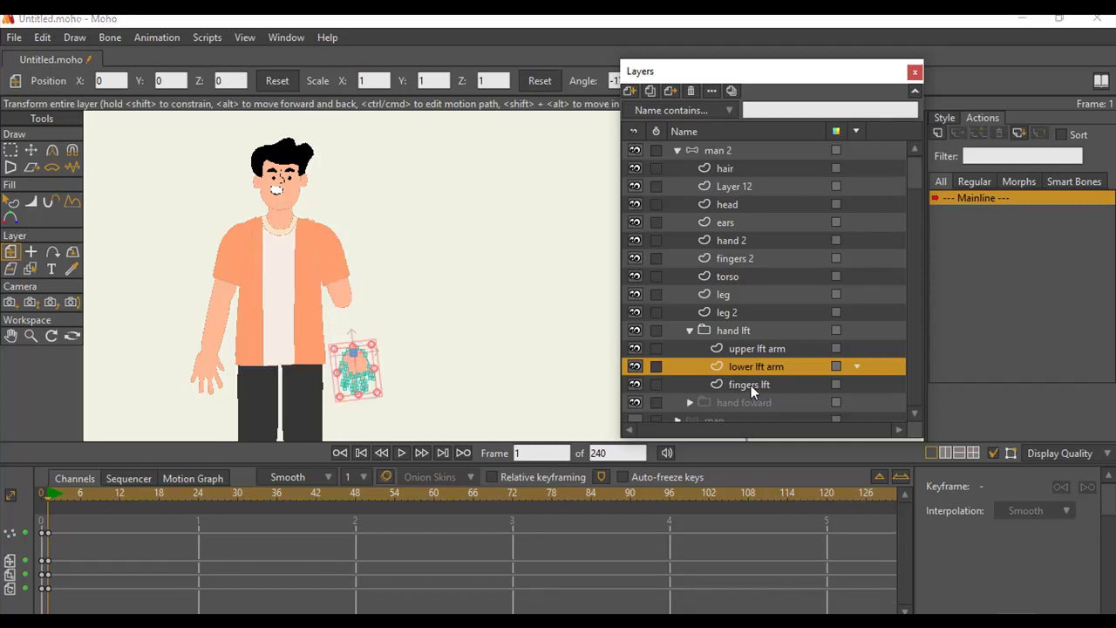
left_click_drag(363, 370, 325, 267)
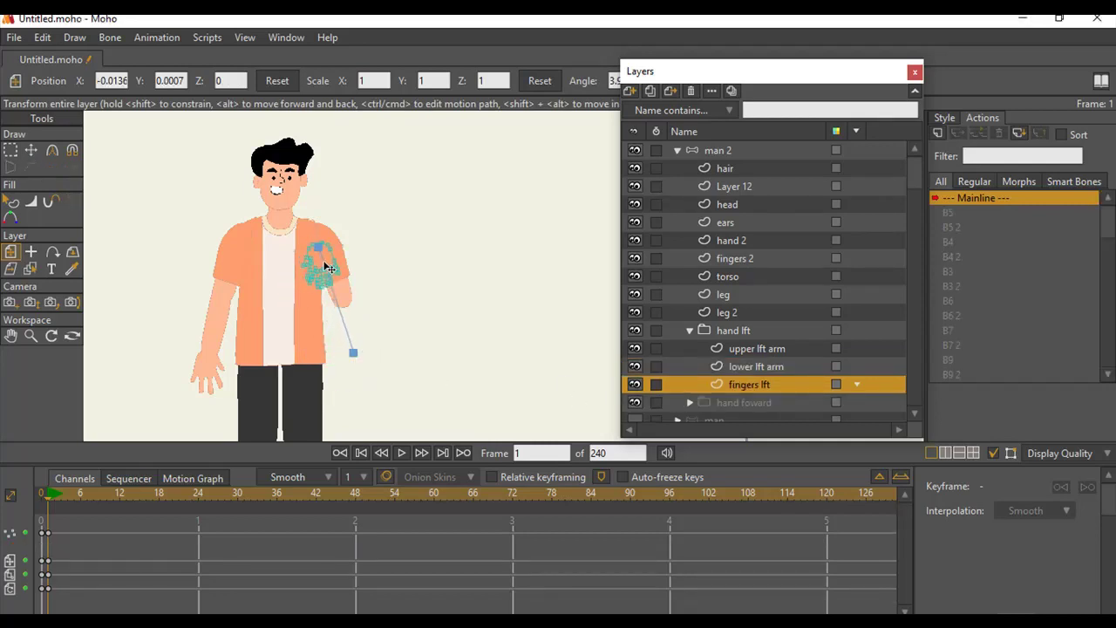
key("ctrl+z")
key("ctrl+z")
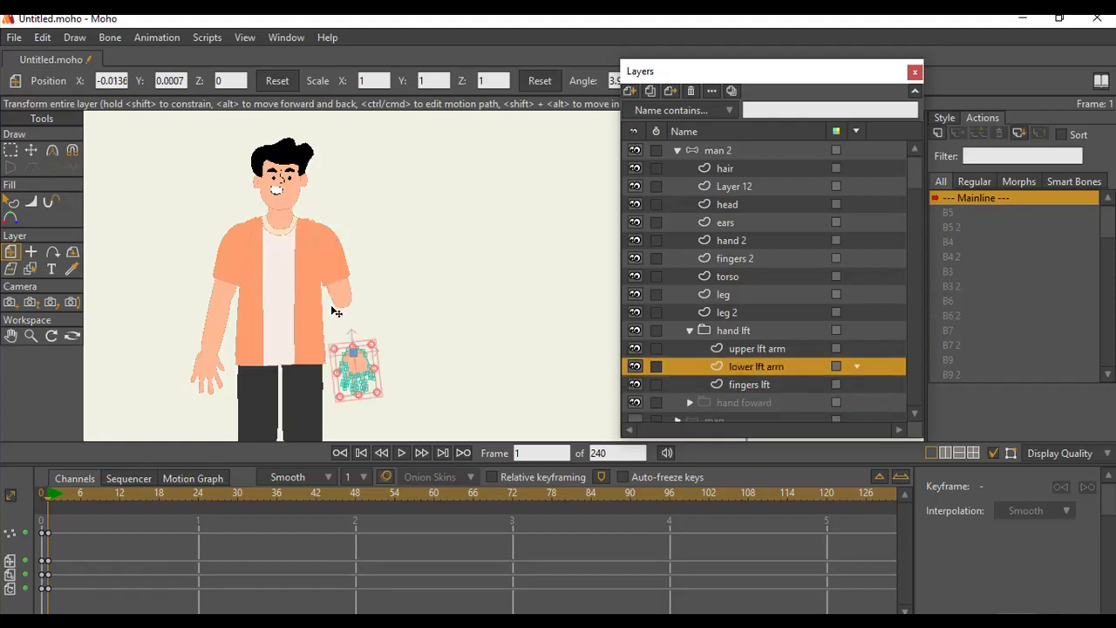
key("ctrl+z")
key("ctrl+z")
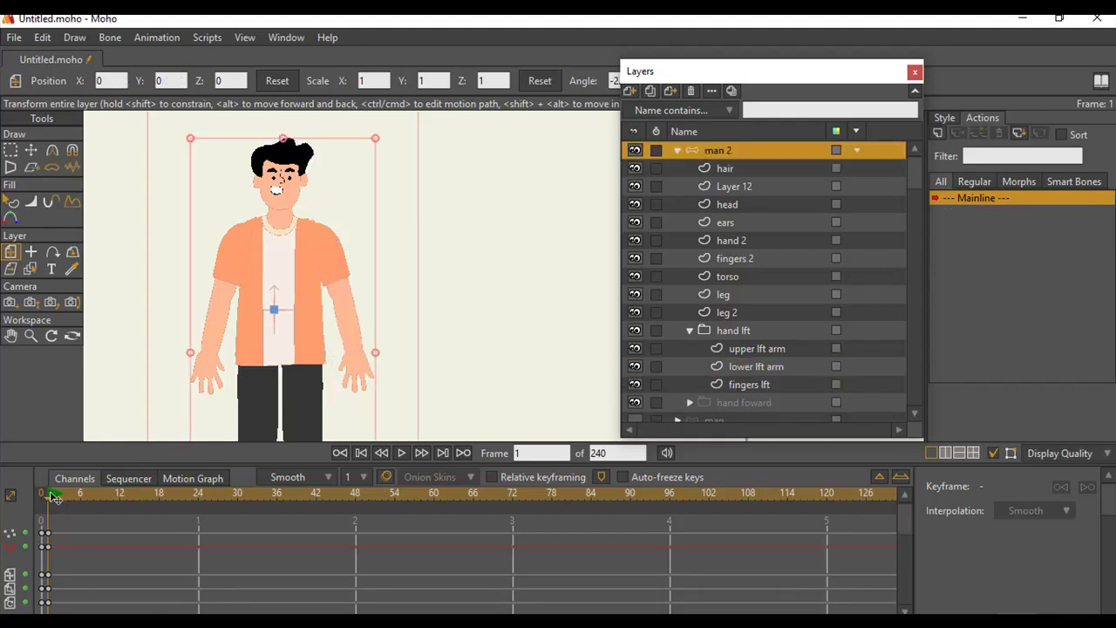
At frame 12, rotate the lower lft arm layer up around the elbow and move the fingers lft layer to the forearm's raised end.
left_click_drag(51, 493, 84, 494)
left_click(48, 498)
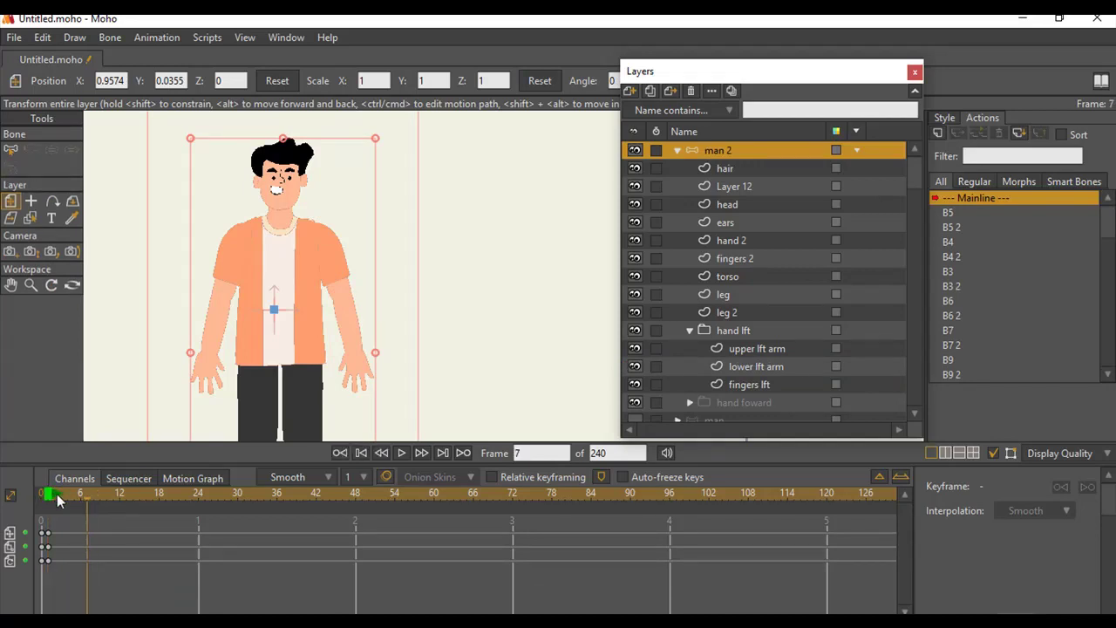
left_click_drag(92, 496, 120, 498)
left_click(743, 368)
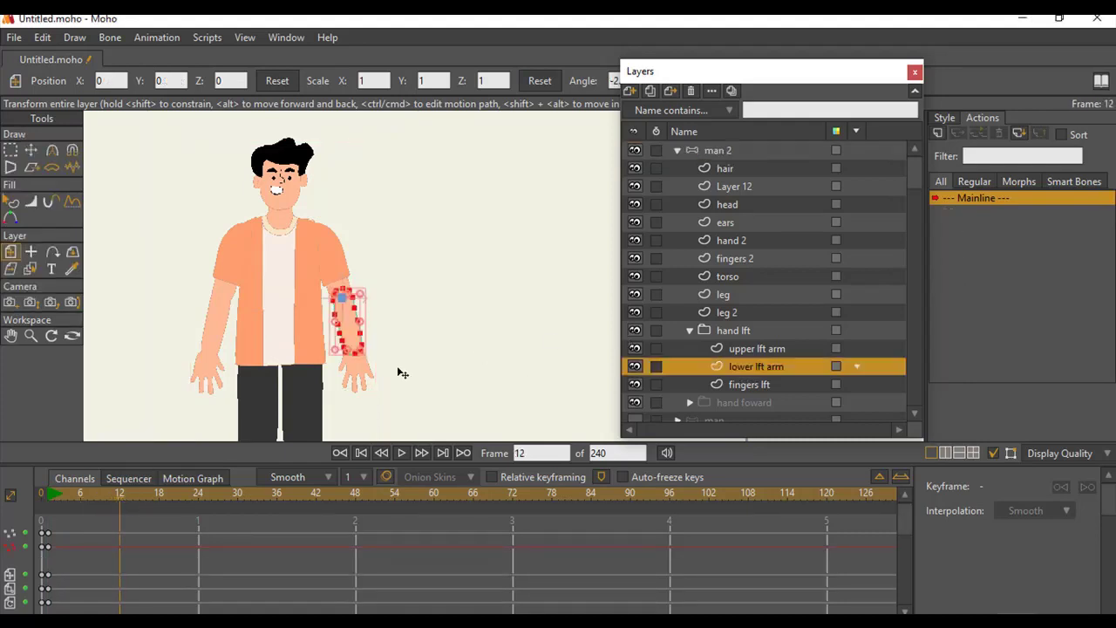
left_click_drag(366, 319, 323, 281)
left_click(721, 386)
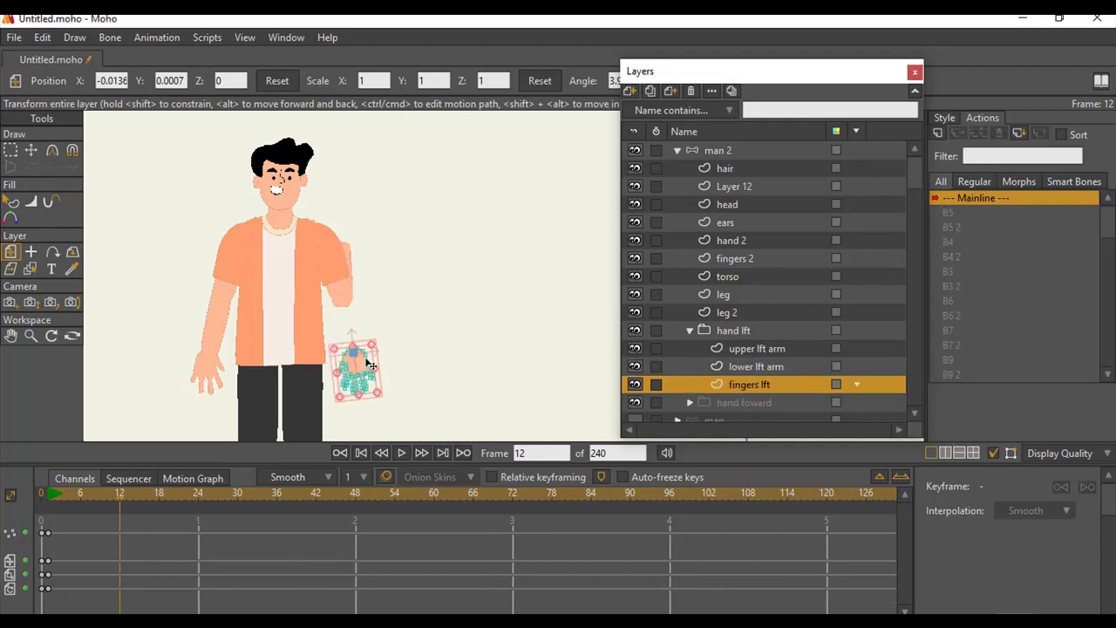
left_click_drag(358, 359, 346, 255)
Move the lower lft arm and fingers lft layers above upper lft arm inside the hand lft group.
left_click(770, 366)
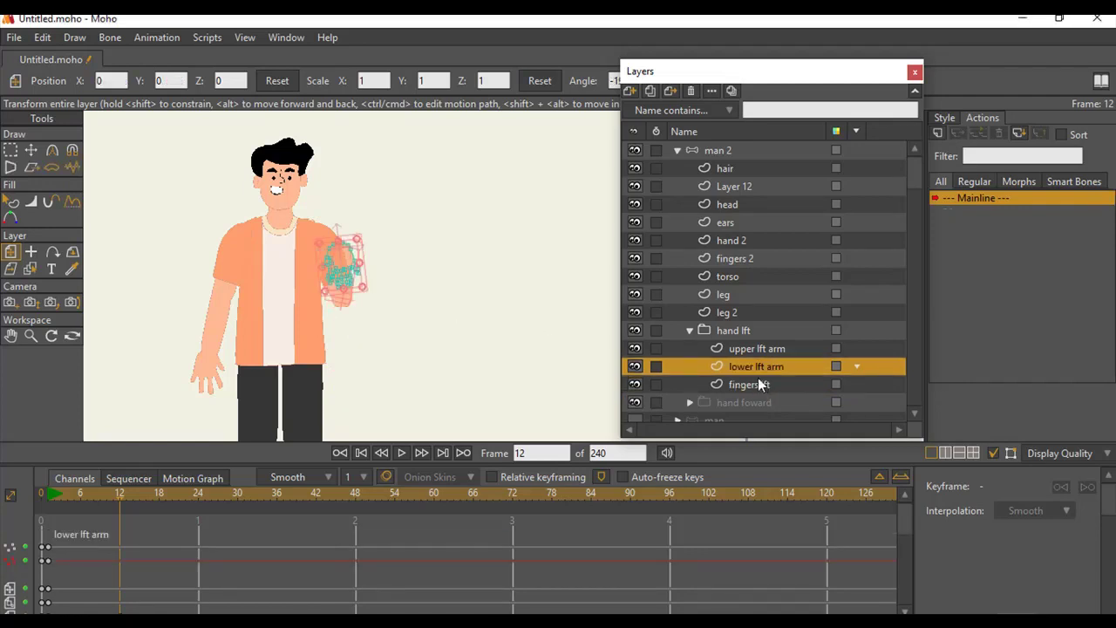
left_click(758, 380, "ctrl")
left_click_drag(749, 351, 747, 360)
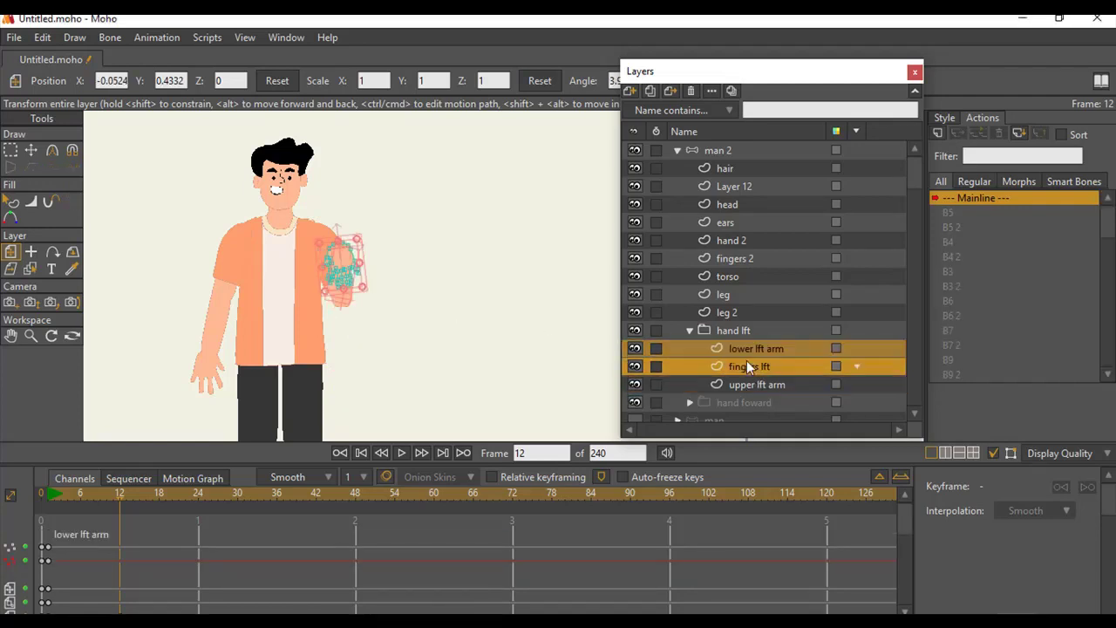
Nudge the fingers lft layer slightly up at frame 12 so the hand lines up with the forearm's end.
left_click(30, 336)
left_click_drag(301, 296, 392, 338)
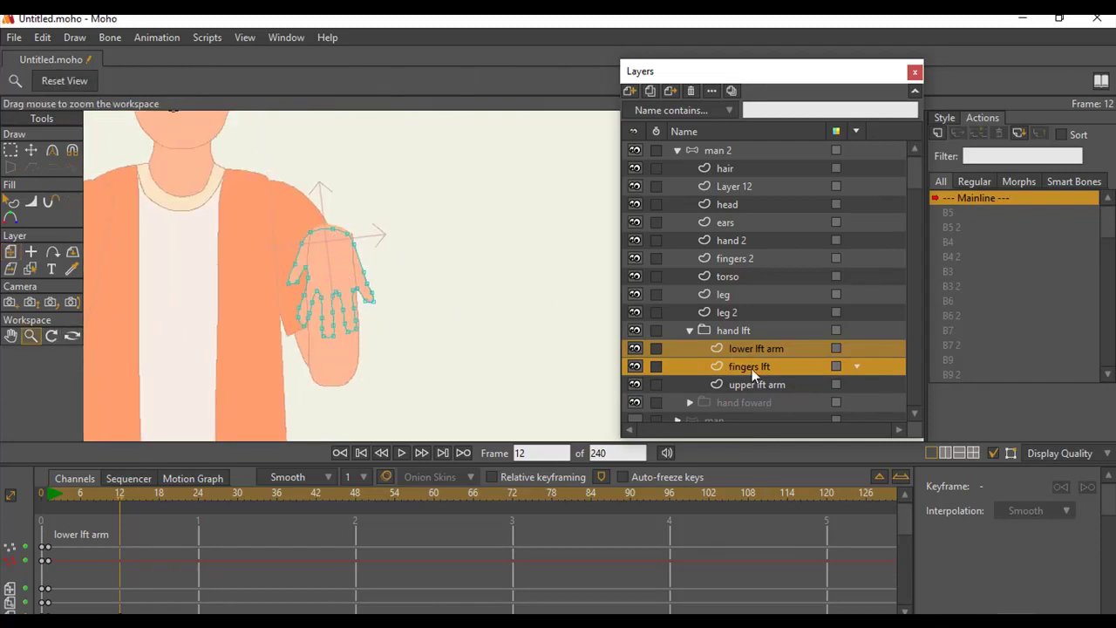
left_click(720, 366)
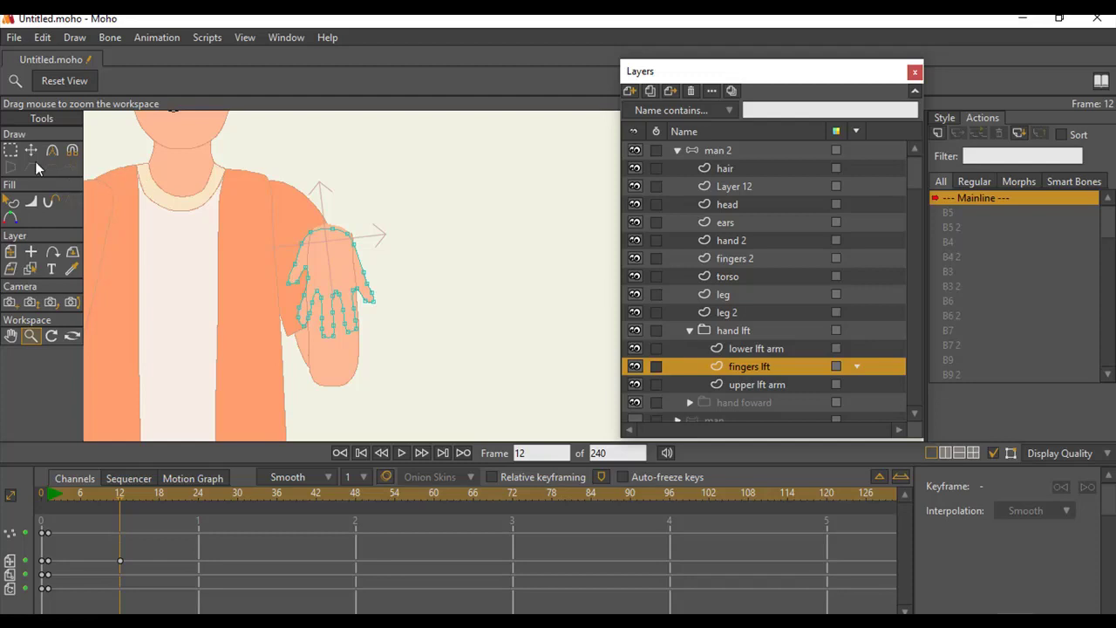
left_click(31, 151)
left_click(752, 348)
left_click(752, 372)
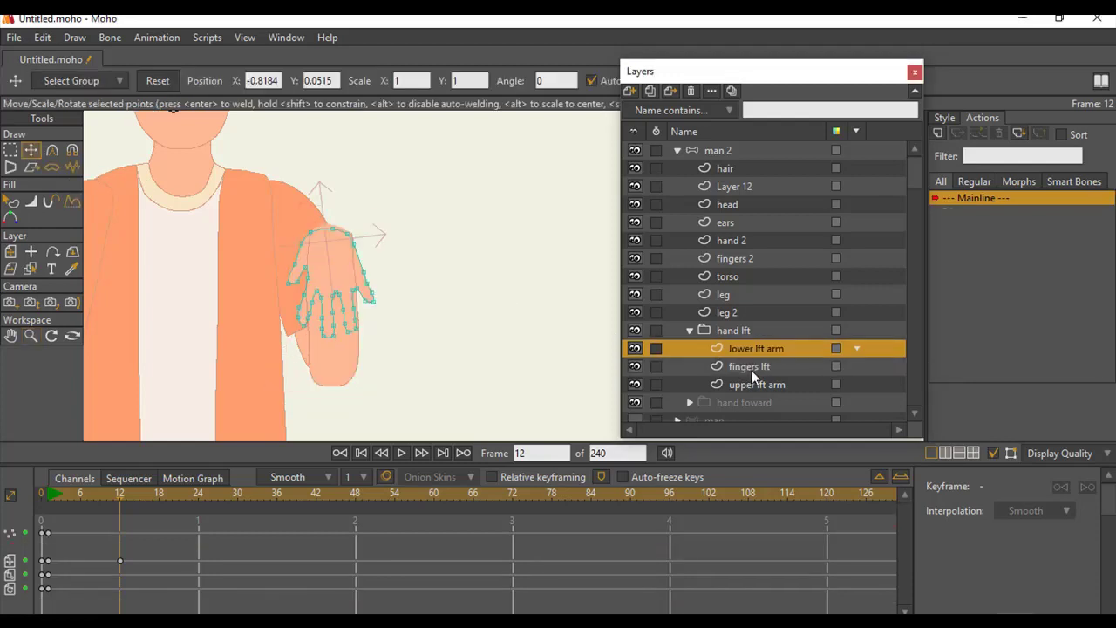
left_click(10, 252)
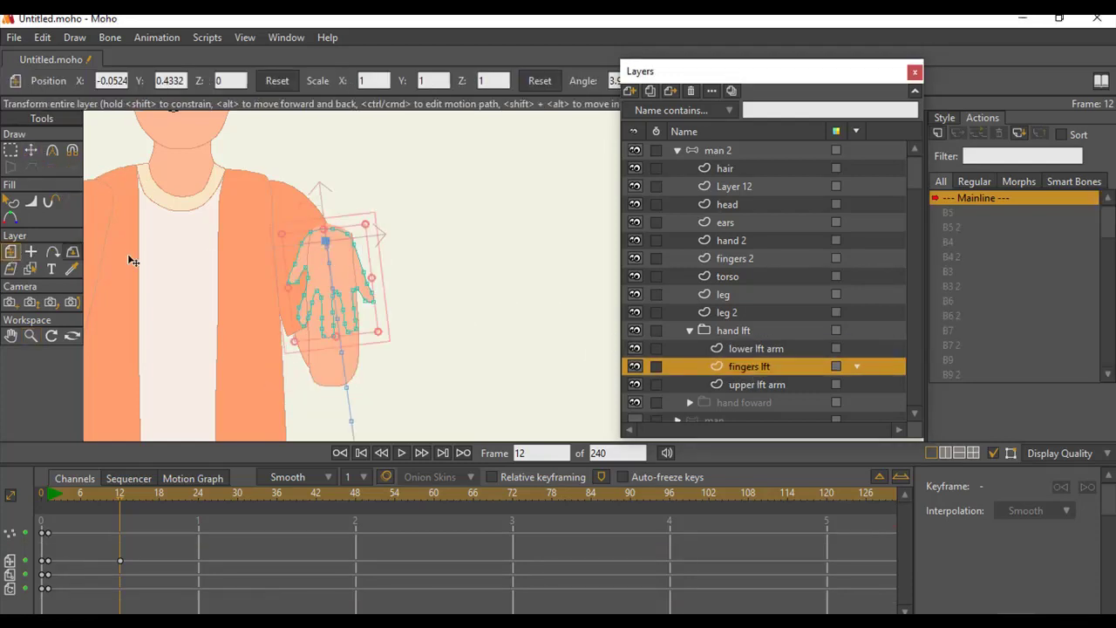
left_click_drag(360, 279, 362, 276)
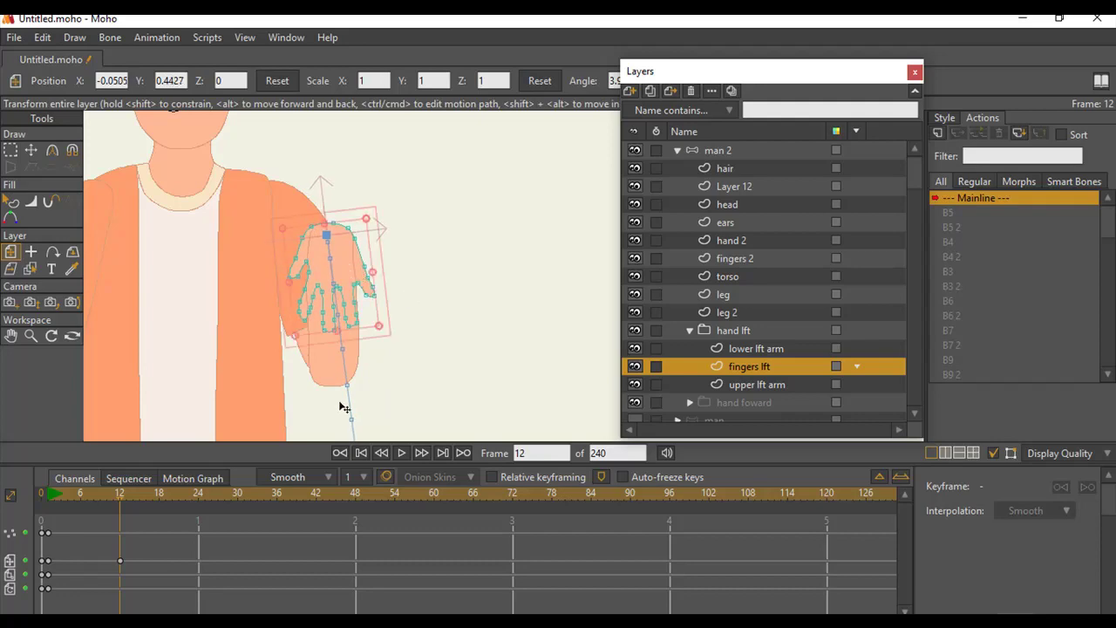
Render frame 12 to check the pose, and turn off the outline in the man 2 layer's settings.
key("ctrl+r")
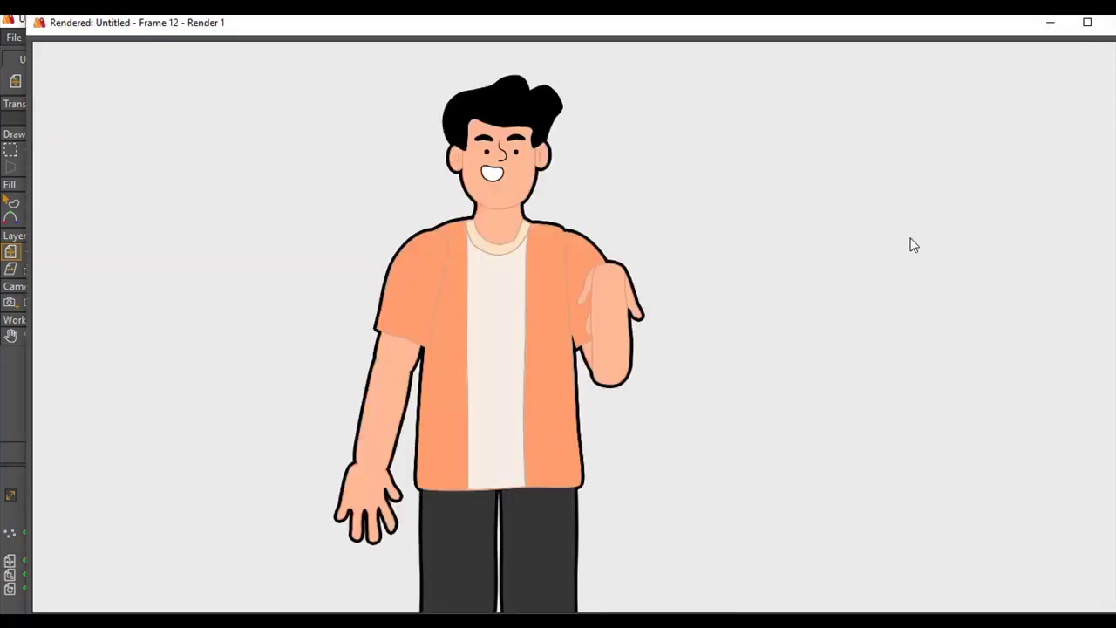
left_click(1095, 23)
left_click(1101, 21)
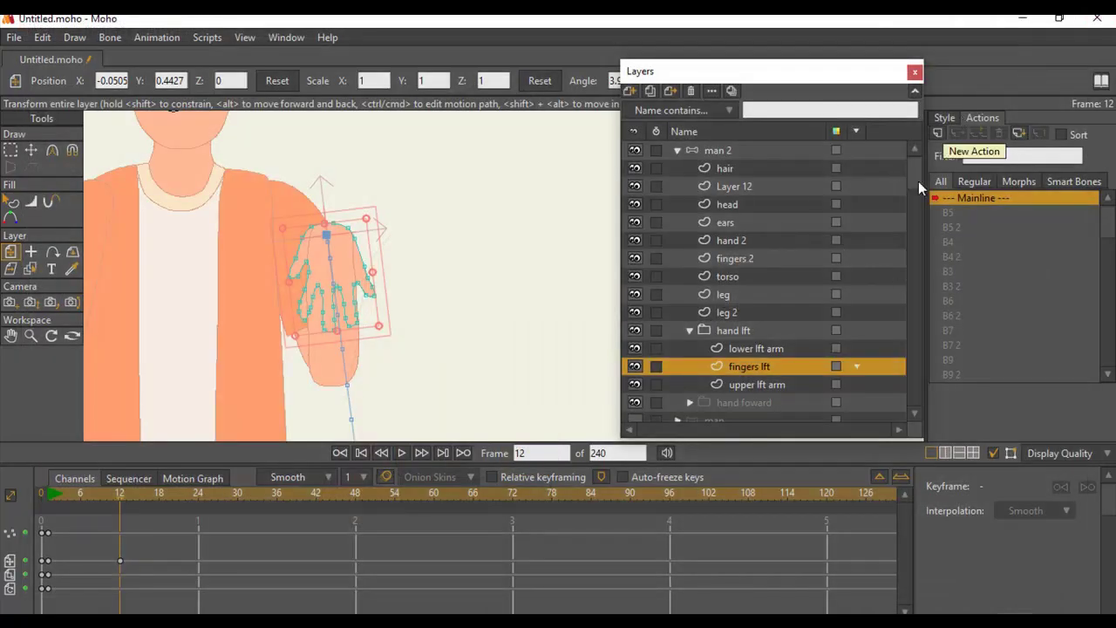
left_click(688, 149)
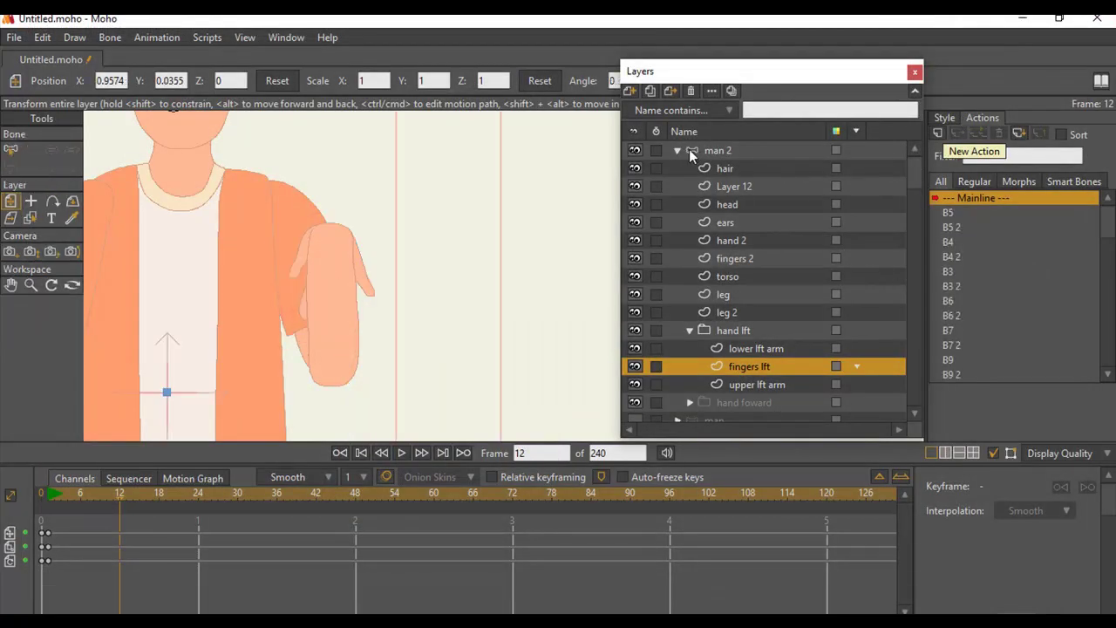
left_click(690, 150)
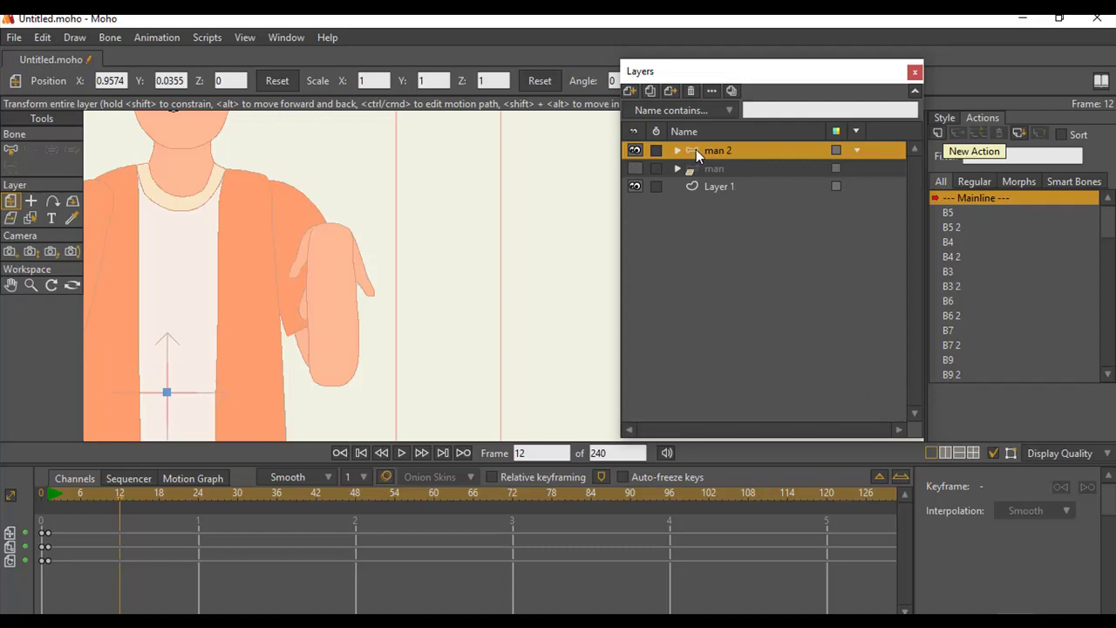
double_click(696, 149)
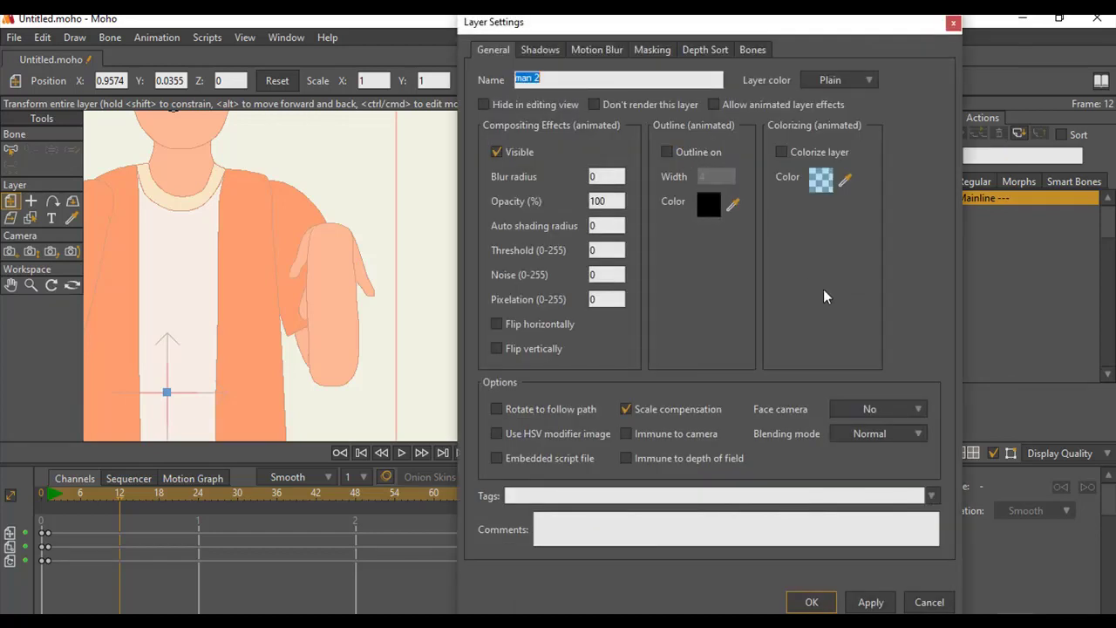
left_click(812, 602)
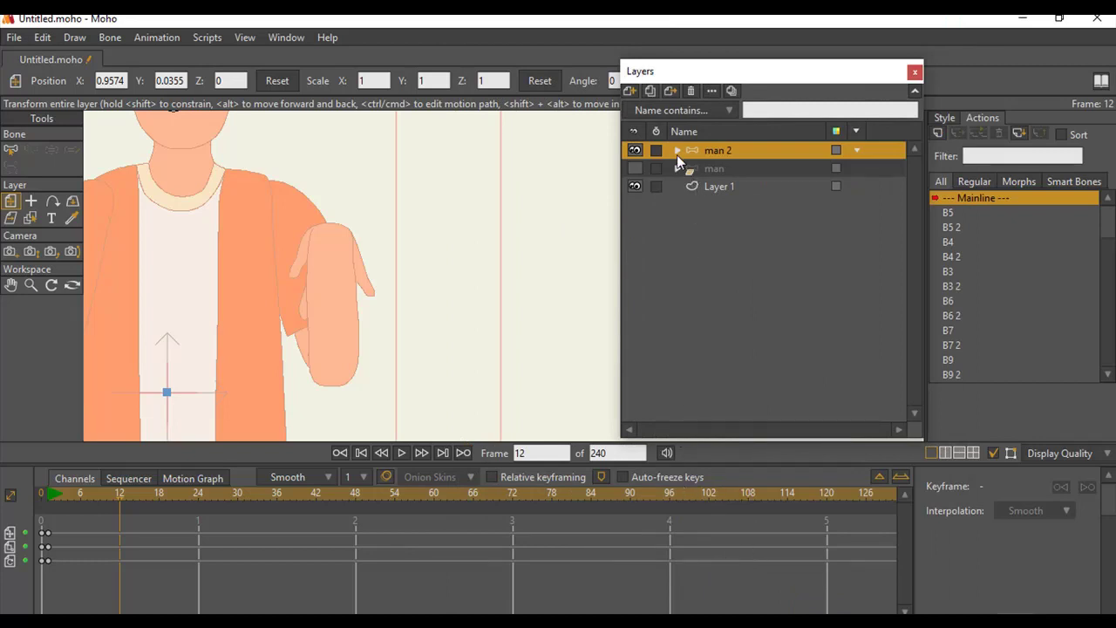
Move the fingers lft layer above lower lft arm in the hand lft group and render frame 12 to check it.
left_click(757, 369)
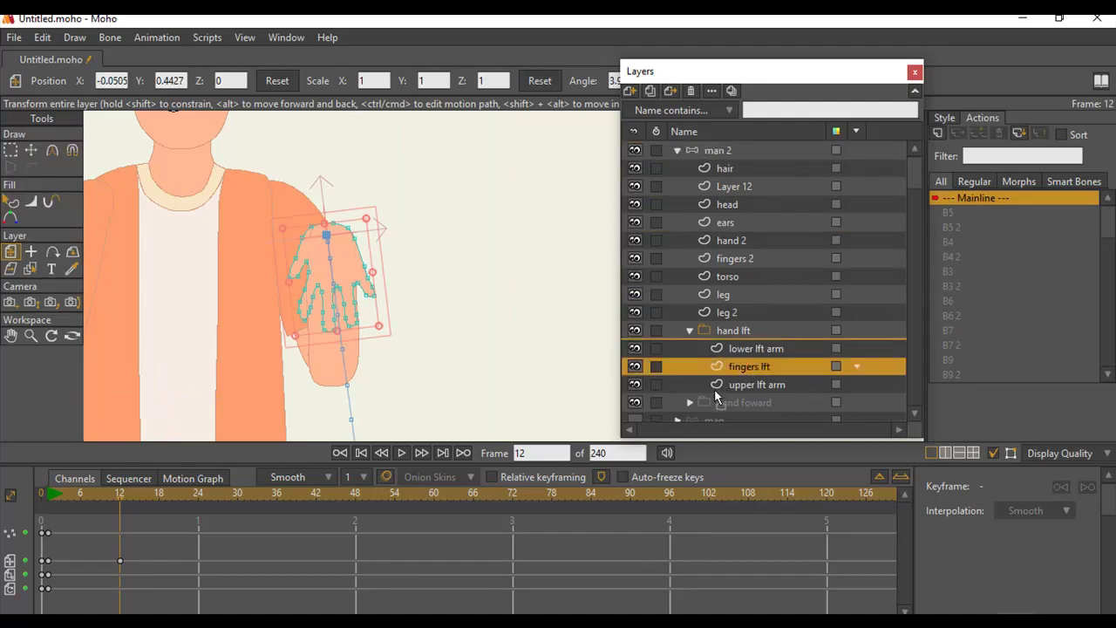
left_click_drag(715, 391, 752, 382)
key("ctrl+r")
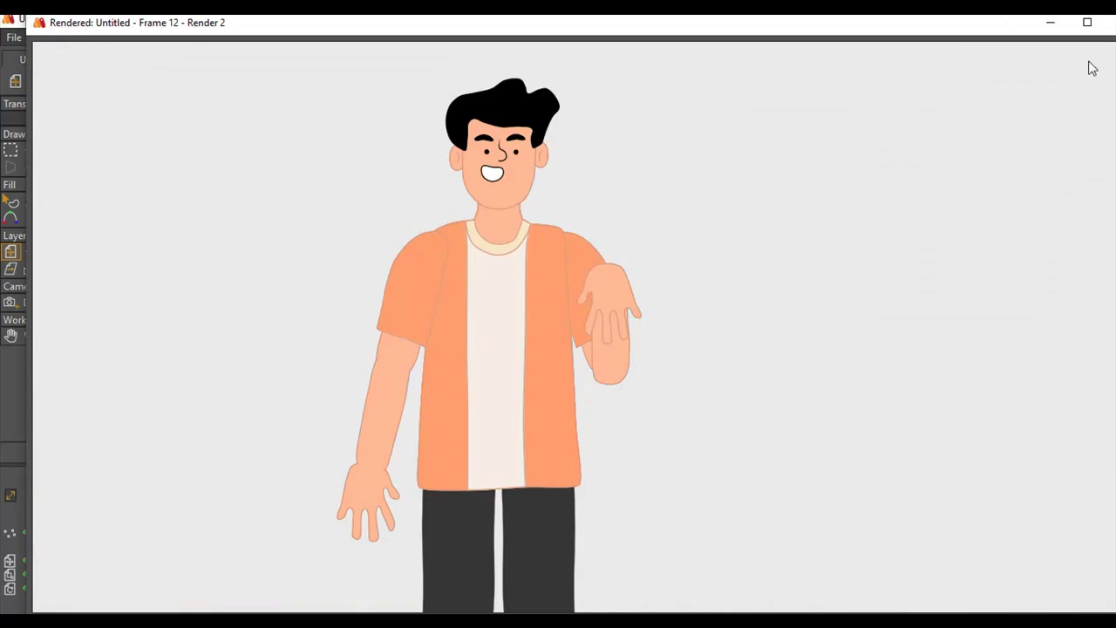
left_click(1087, 22)
left_click(1099, 19)
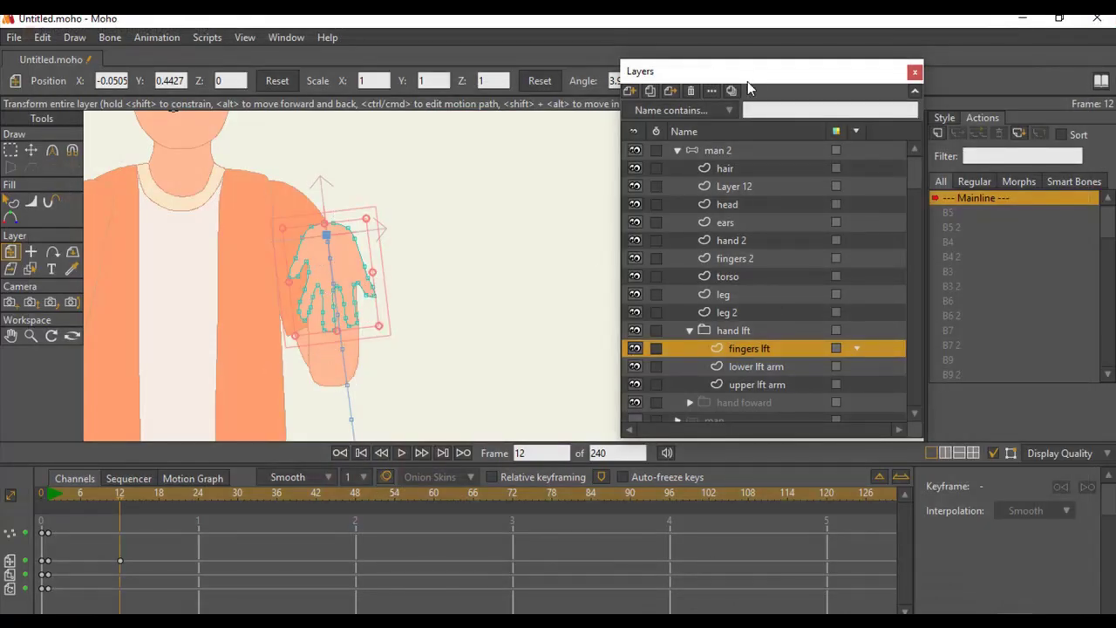
Scrub between frames 0 and 14 to examine how the left forearm and hand move into the raised pose.
left_click_drag(747, 81, 917, 274)
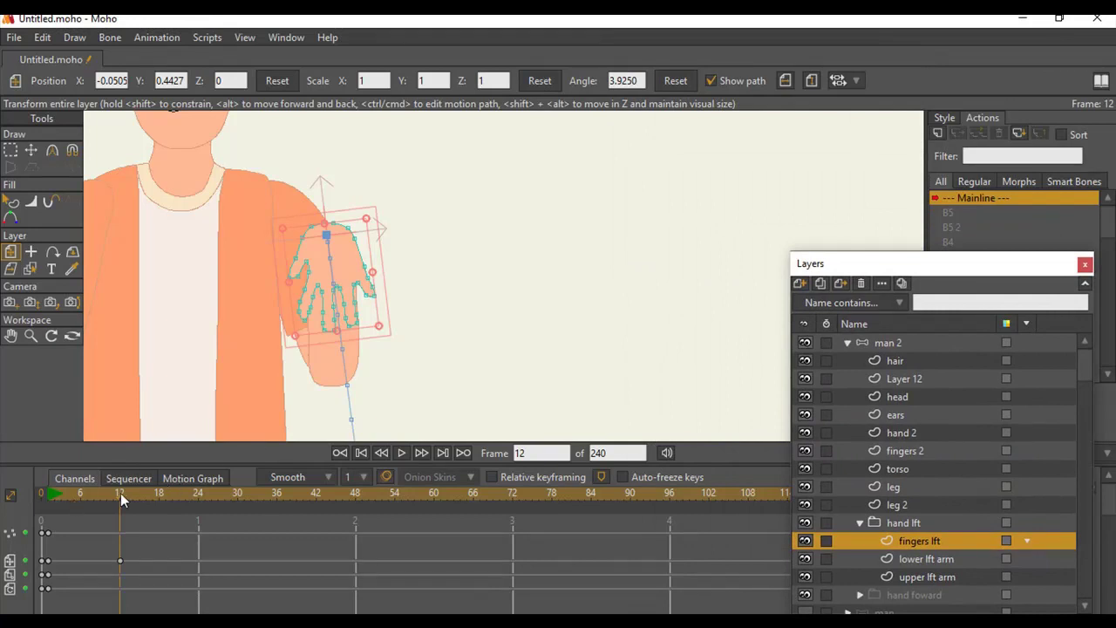
left_click_drag(121, 495, 39, 532)
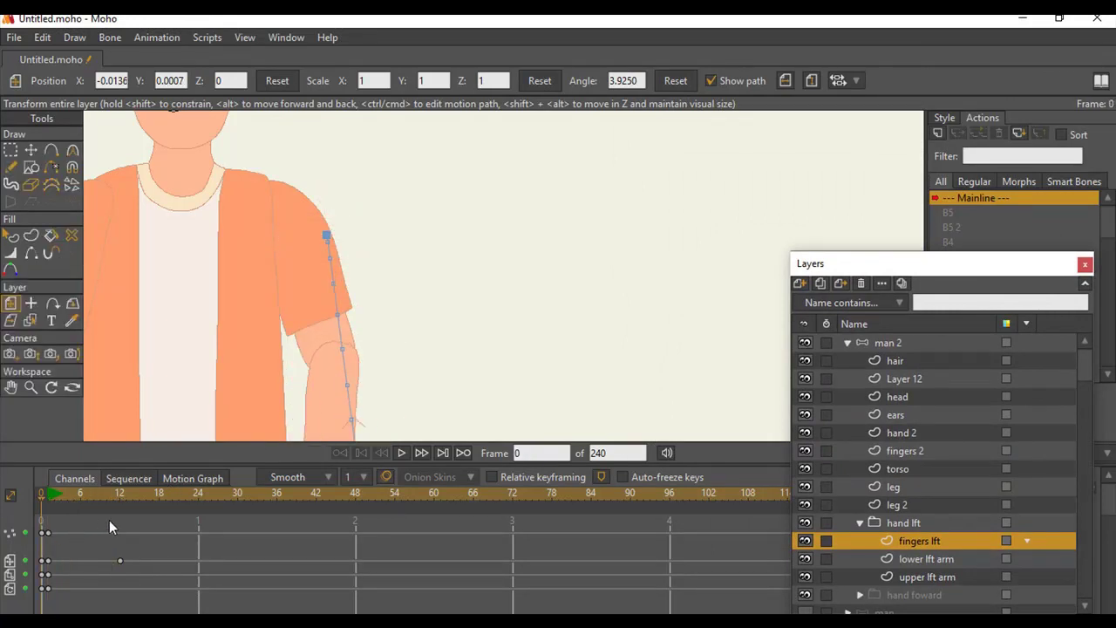
mouse_move(109, 520)
left_mouse_down()
mouse_move(134, 519)
mouse_move(50, 527)
mouse_move(133, 514)
left_mouse_up()
left_click(31, 336)
left_click_drag(305, 209, 254, 402)
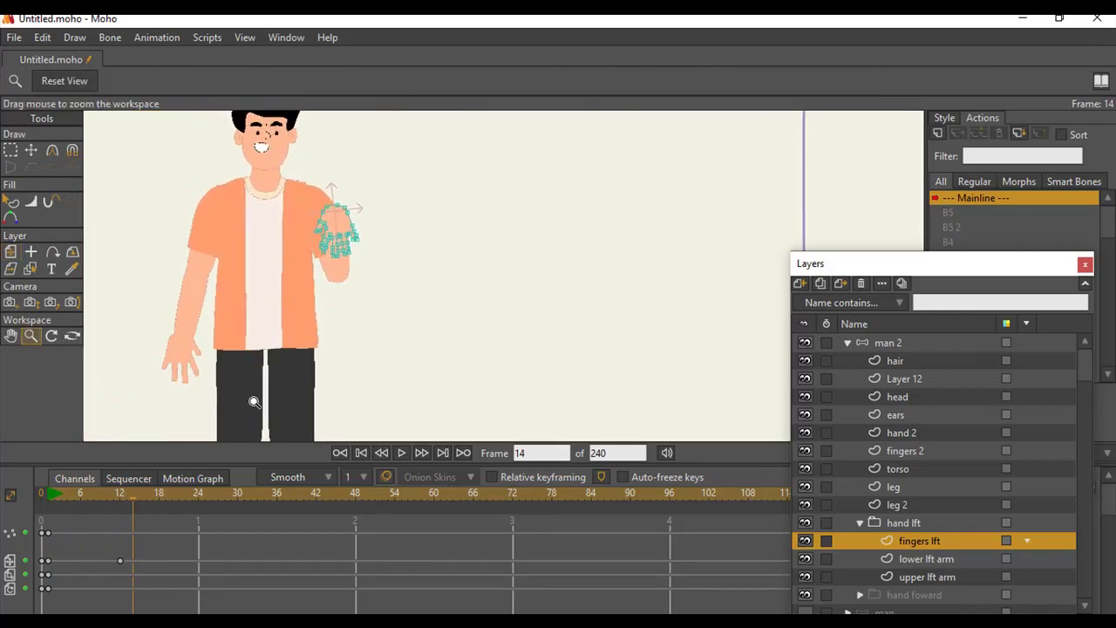
left_click_drag(126, 491, 41, 514)
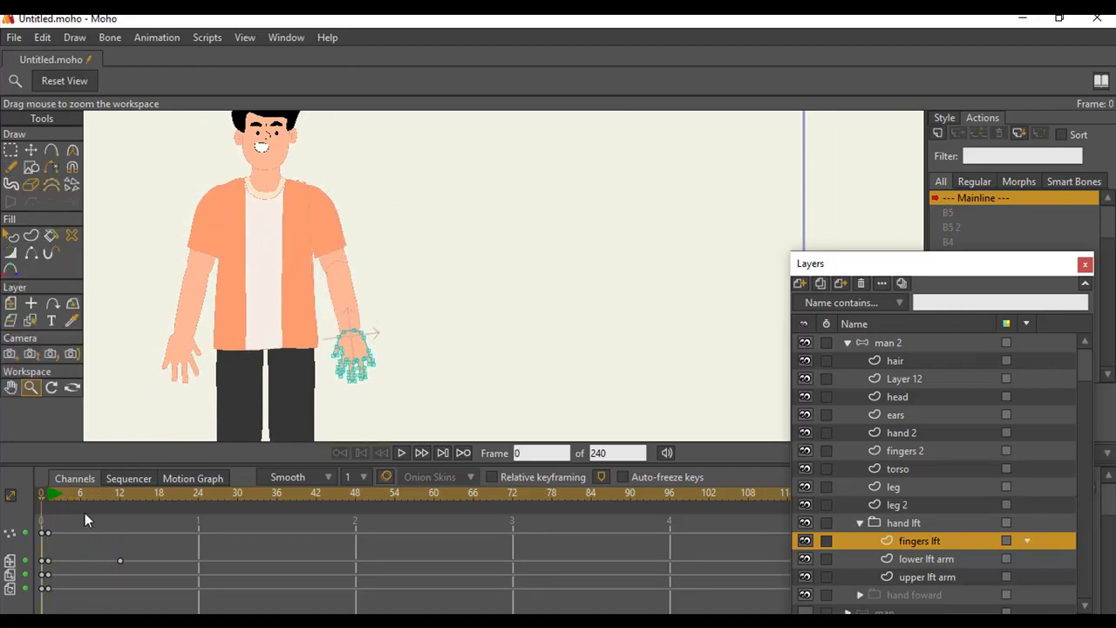
left_click(120, 513)
mouse_move(123, 511)
left_mouse_down()
mouse_move(52, 533)
mouse_move(119, 517)
left_mouse_up()
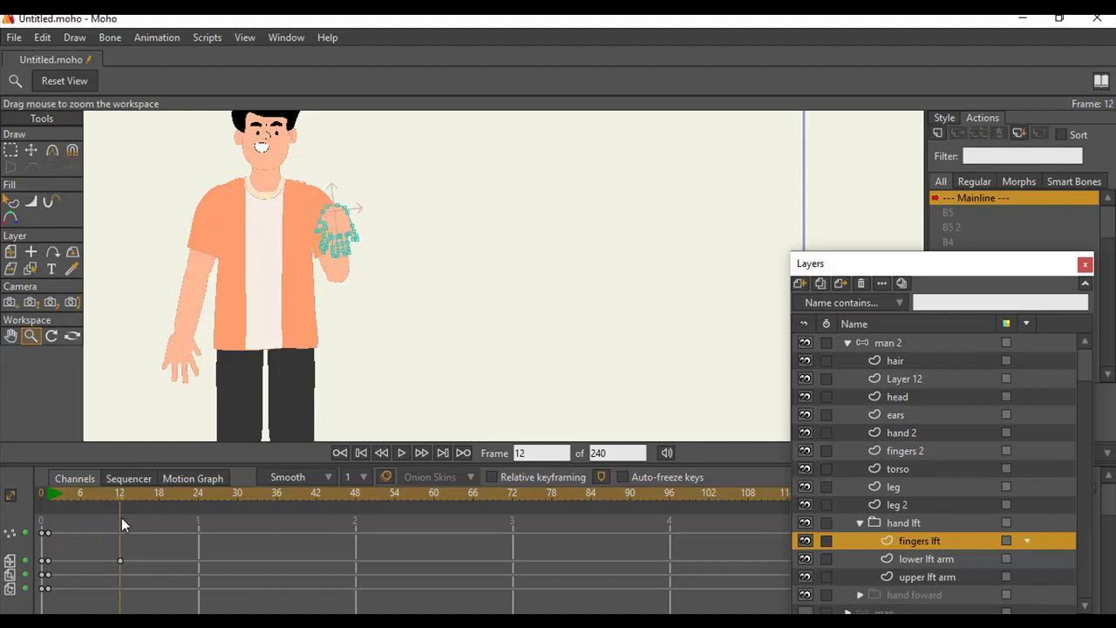
left_click_drag(134, 491, 45, 530)
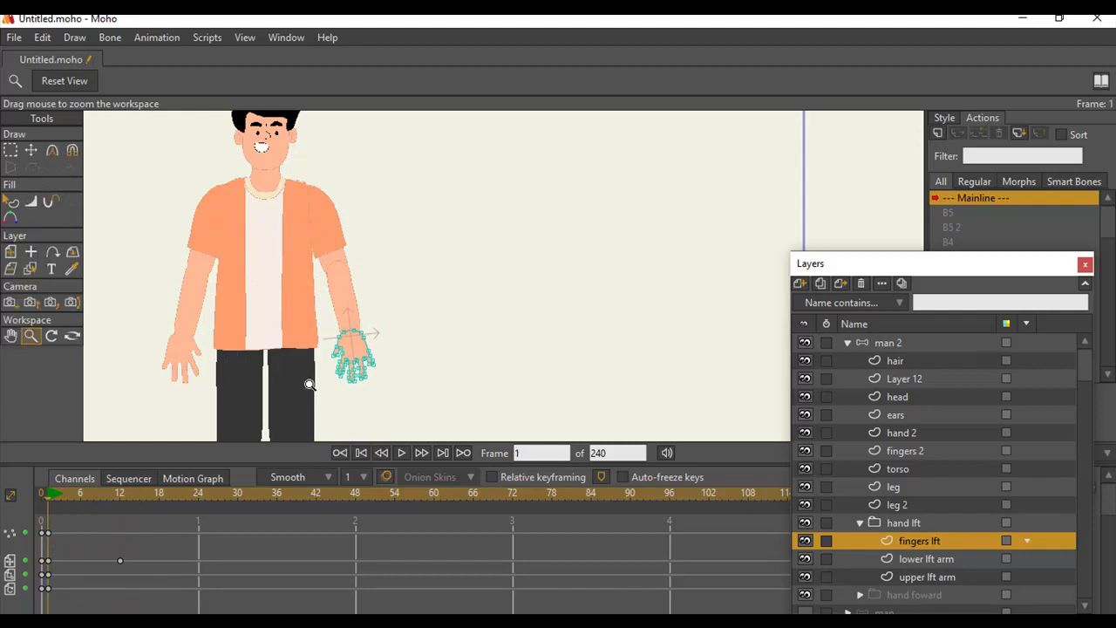
left_click_drag(51, 501, 73, 508)
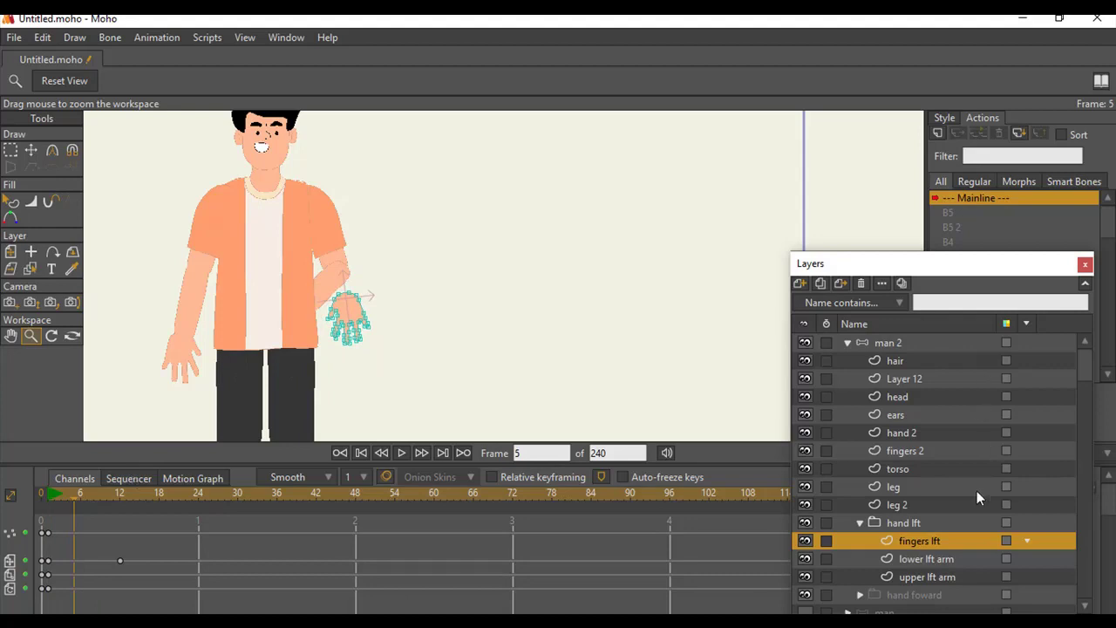
Go to frame 6 and move the hand lft group above the torso layer in man 2.
left_click(930, 561)
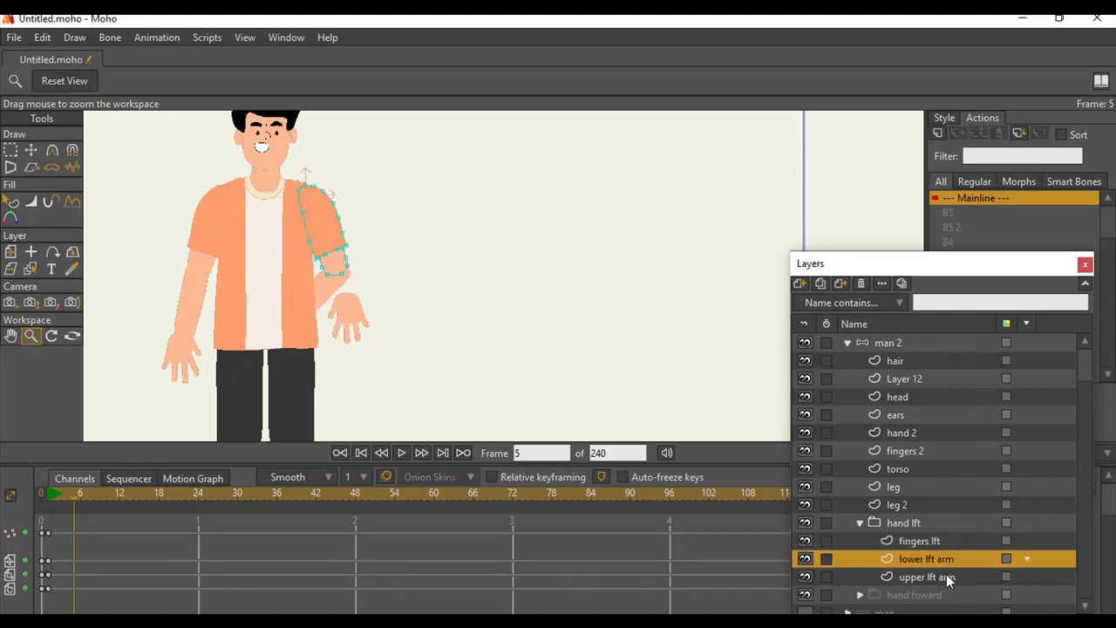
left_click(947, 576)
left_click(941, 541)
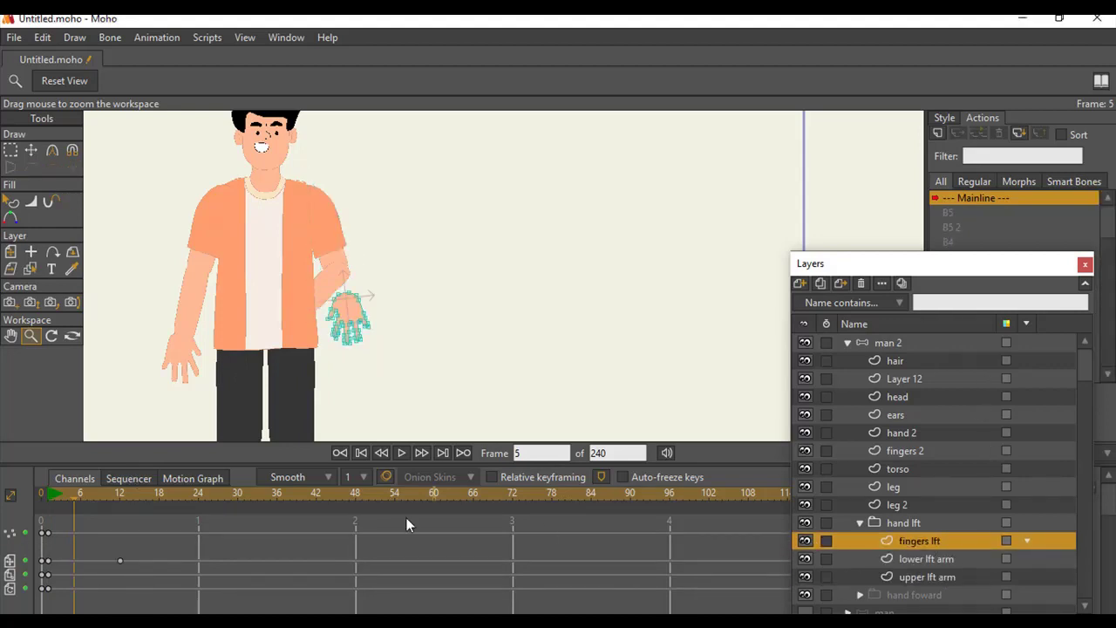
left_click(79, 496)
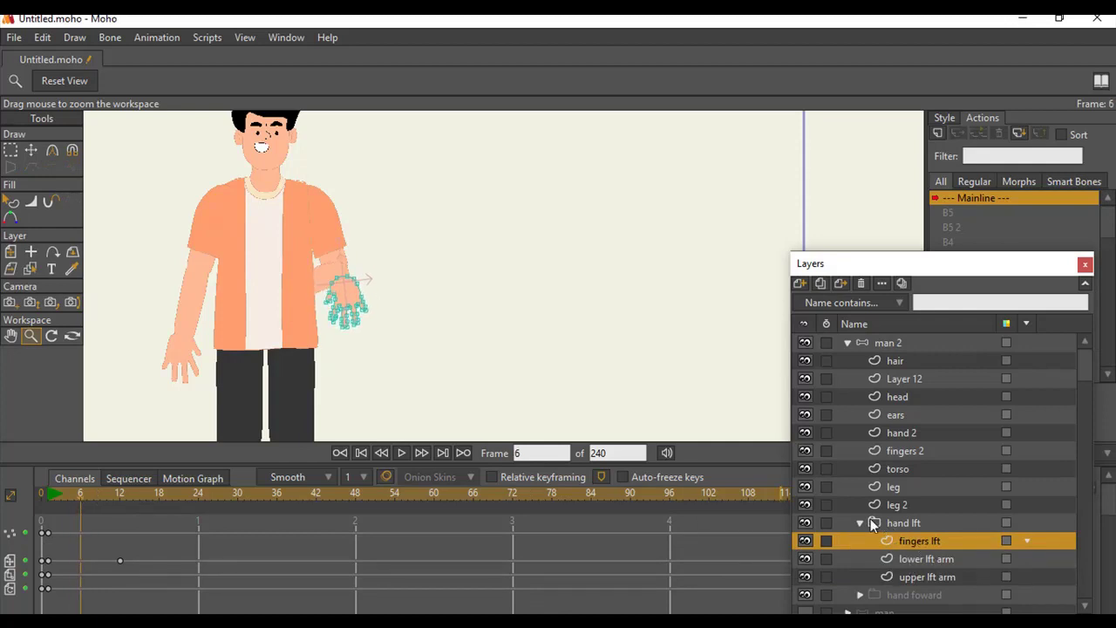
left_click_drag(875, 522, 904, 462)
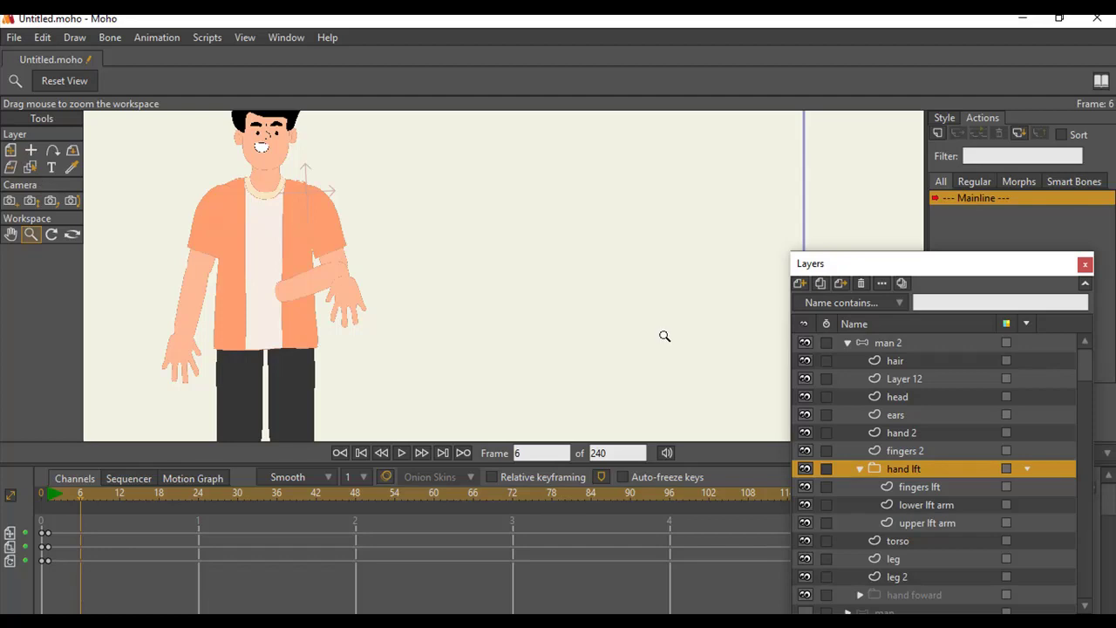
Move the fingers lft layer to the forearm's end at frame 6 and scrub to frame 12 to check the motion.
left_click(920, 487)
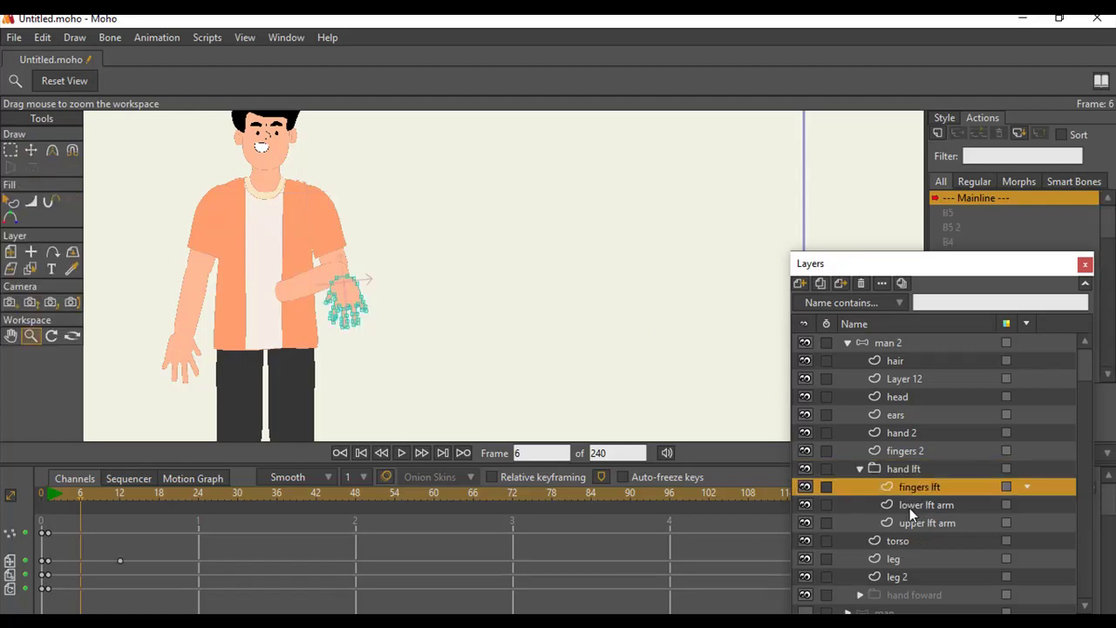
left_click(31, 150)
left_click(298, 295)
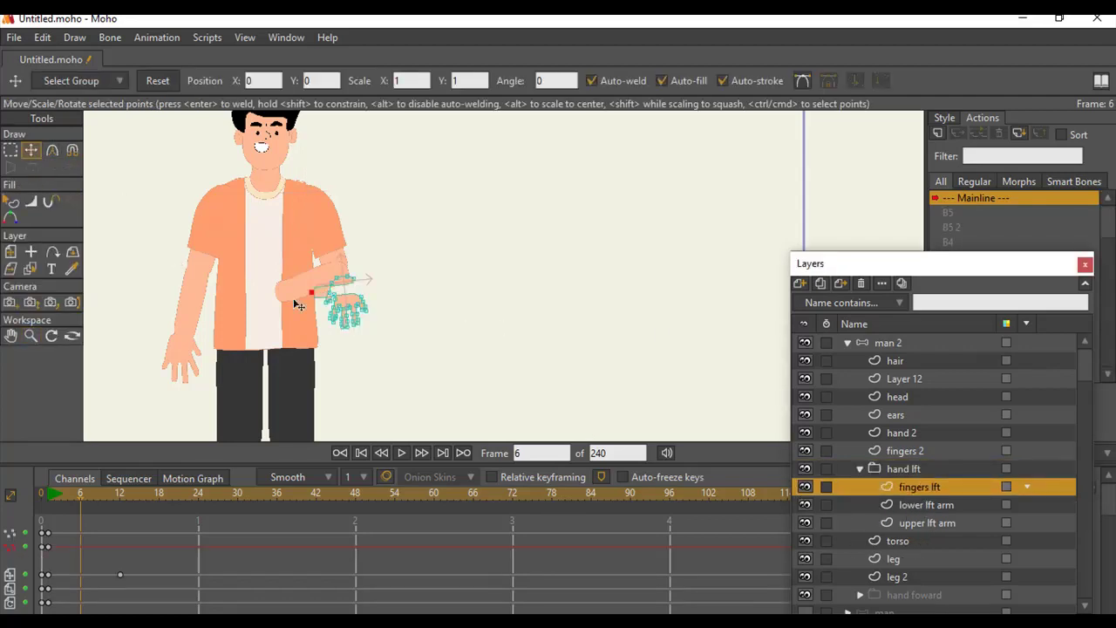
left_click(12, 253)
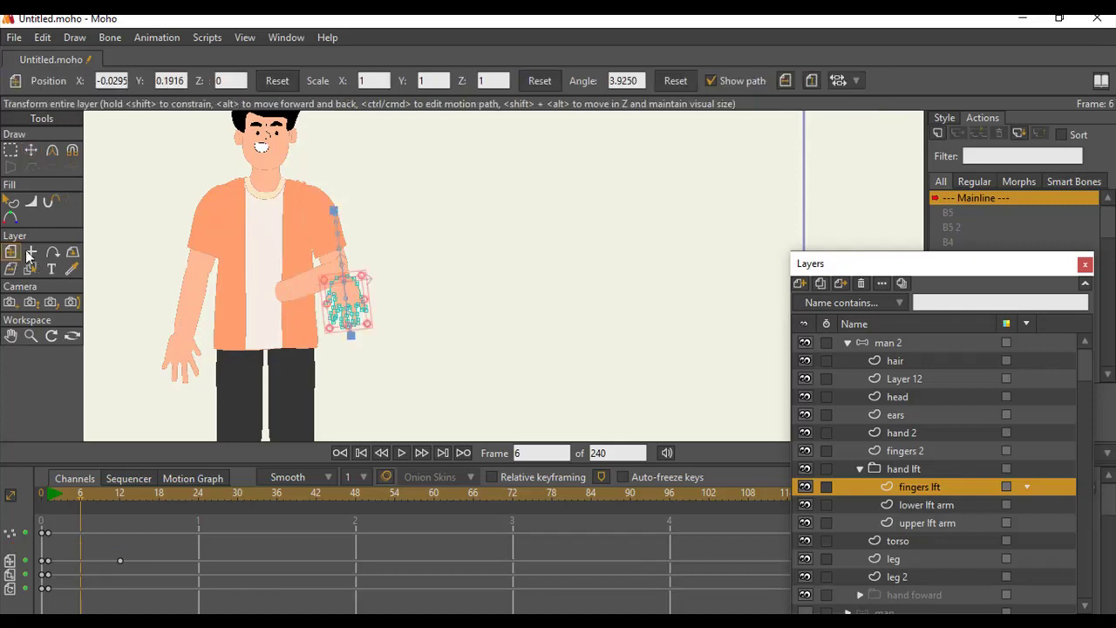
left_click_drag(367, 312, 283, 295)
left_click_drag(83, 495, 105, 496)
left_click(121, 495)
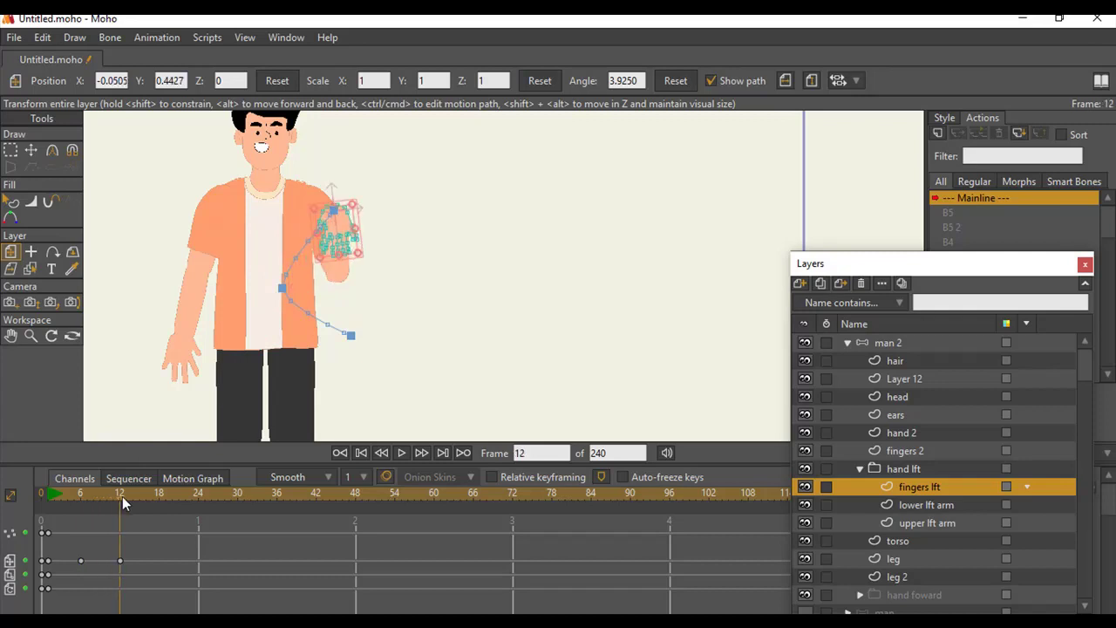
left_click_drag(118, 494, 103, 506)
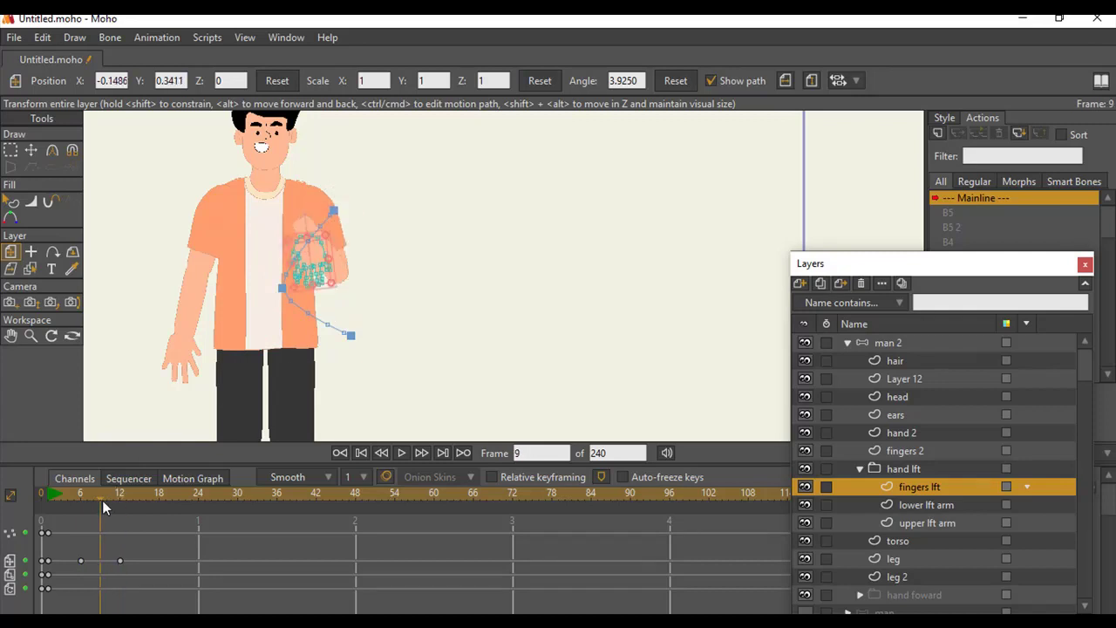
Move the fingers lft layer up onto the end of the left forearm at frame 9.
left_click(31, 336)
left_click_drag(301, 289, 366, 344)
left_click(31, 151)
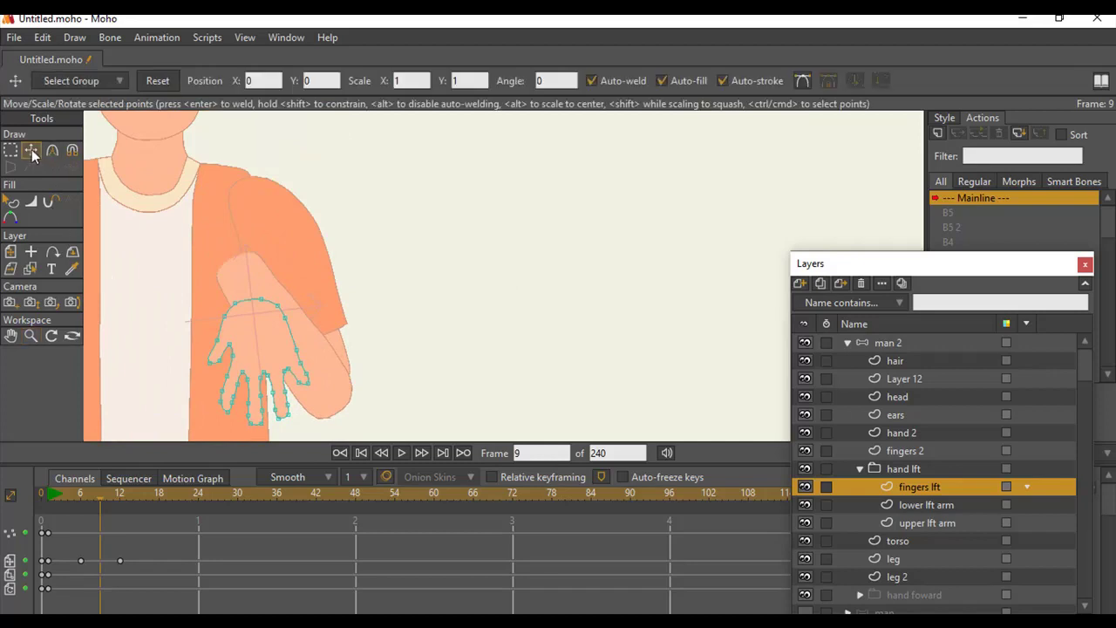
left_click(225, 314)
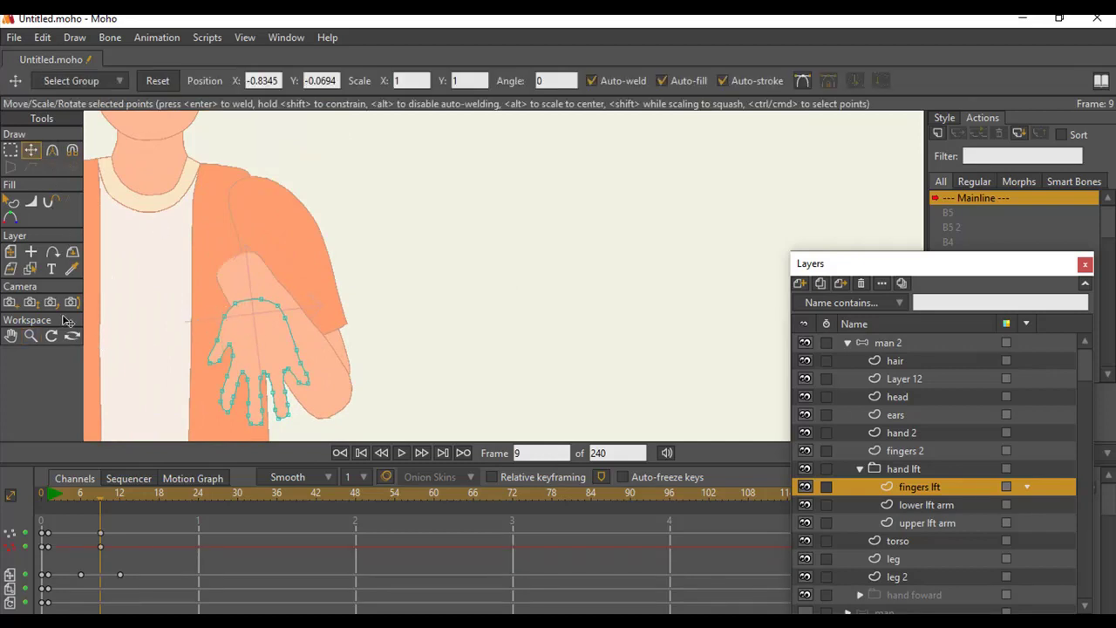
left_click(11, 251)
left_click_drag(275, 318, 264, 277)
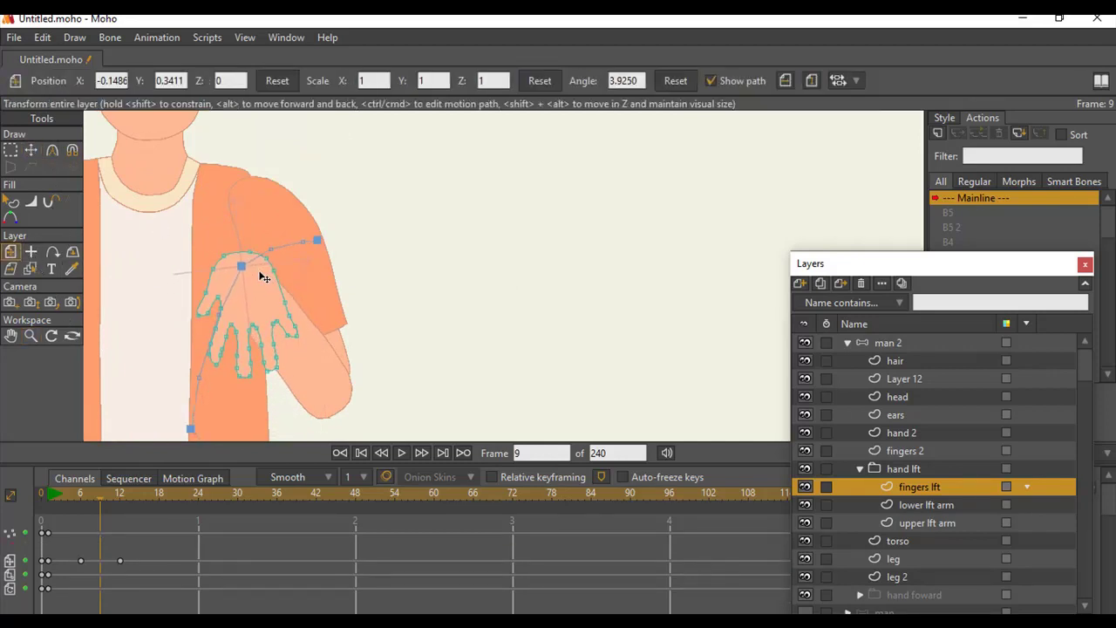
Move the fingers lft layer onto the forearm's end at frame 8, about X -0.22, Y 0.36, and scrub to frame 11.
left_click(120, 493)
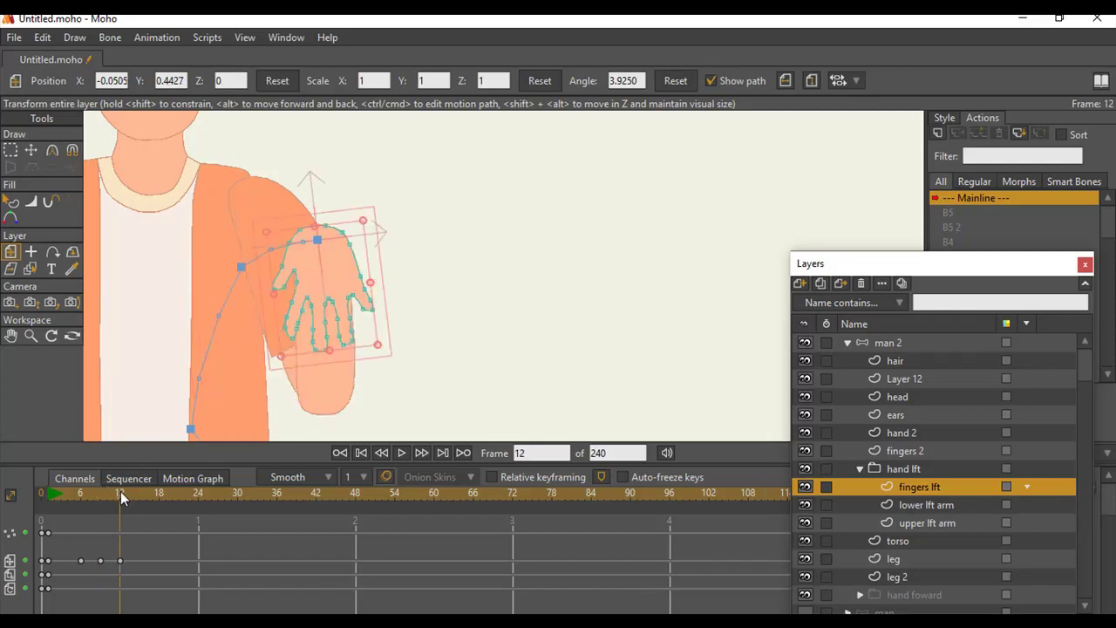
left_click_drag(104, 493, 81, 494)
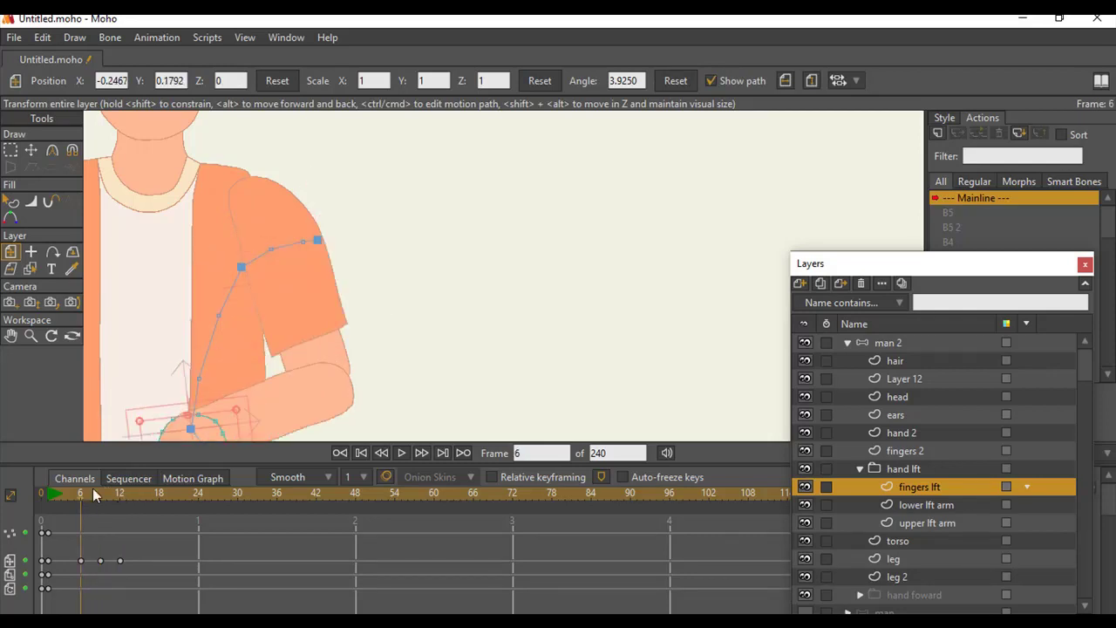
left_click_drag(291, 301, 400, 178)
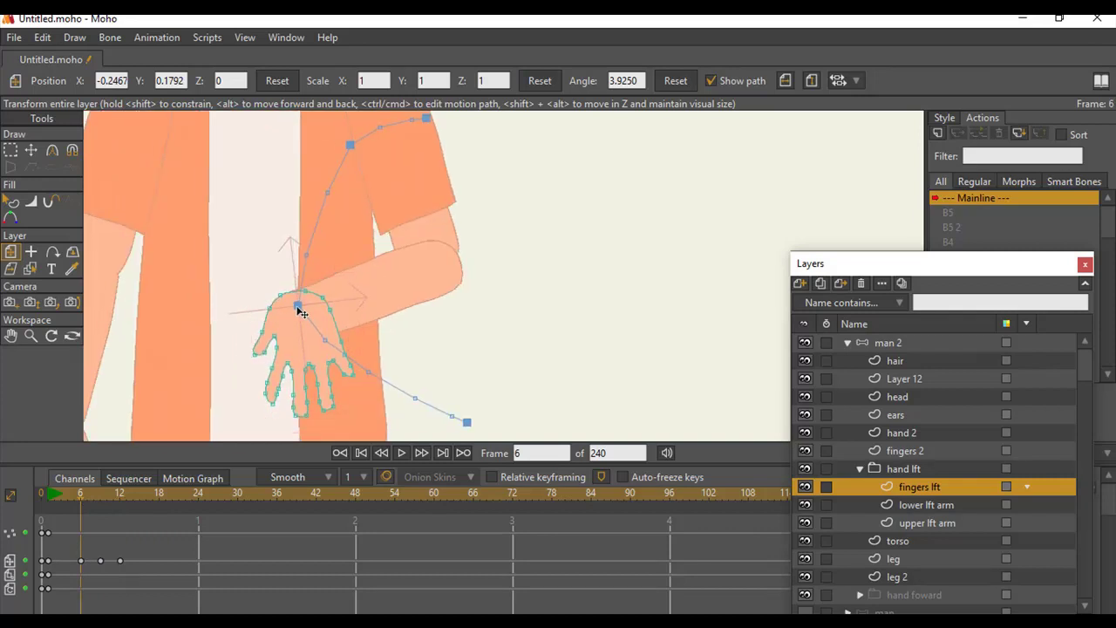
left_click_drag(88, 495, 95, 497)
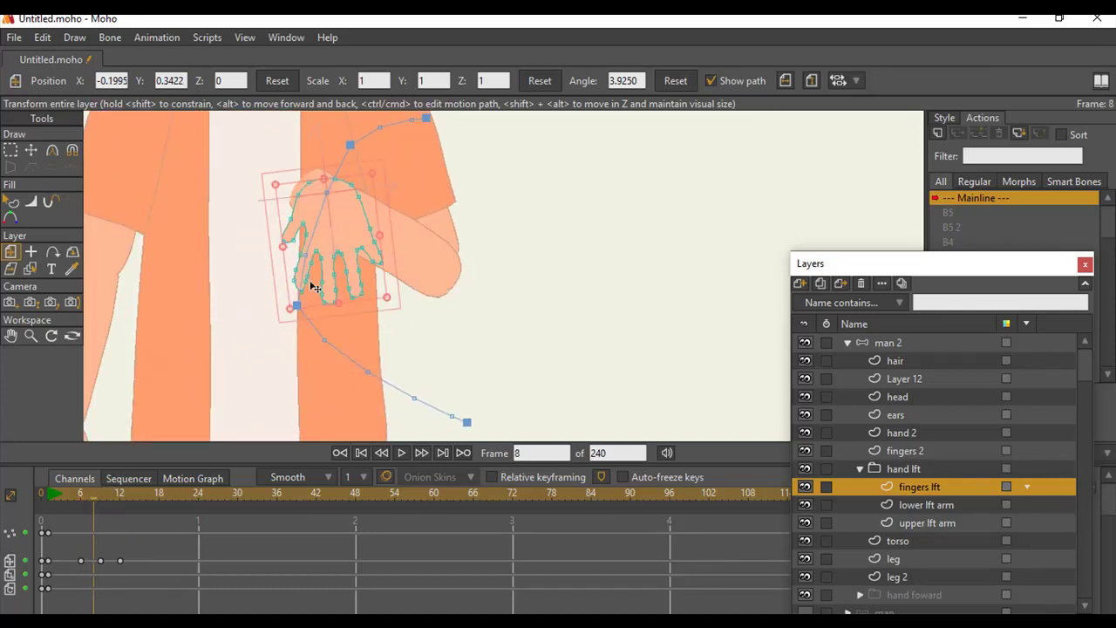
left_click_drag(346, 240, 319, 187)
left_click(103, 495)
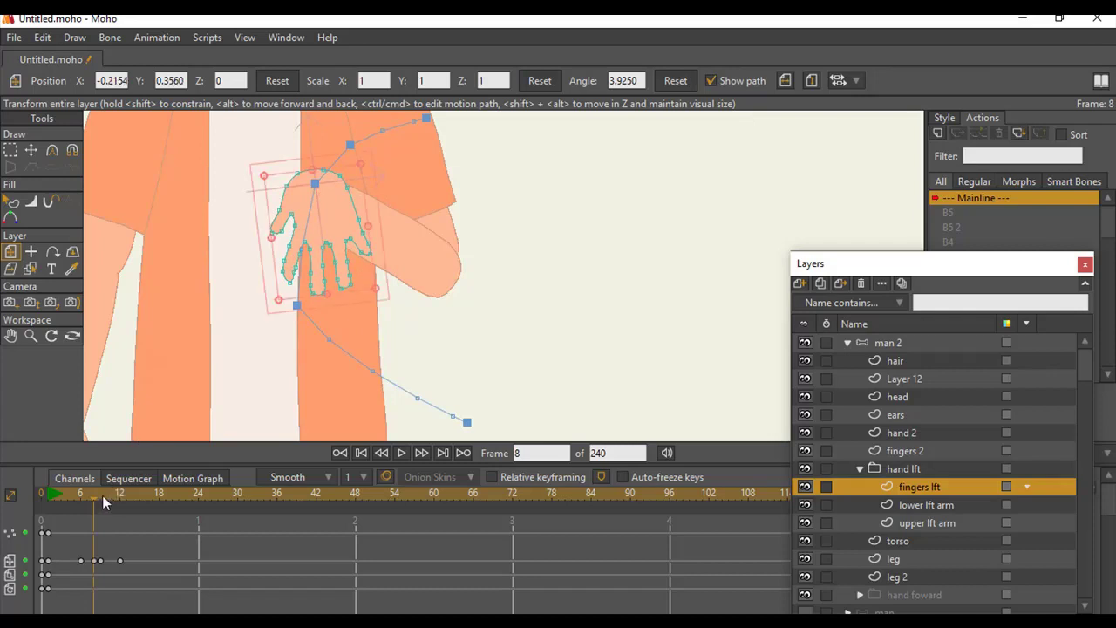
mouse_move(104, 495)
left_mouse_down()
mouse_move(127, 495)
mouse_move(111, 496)
left_mouse_up()
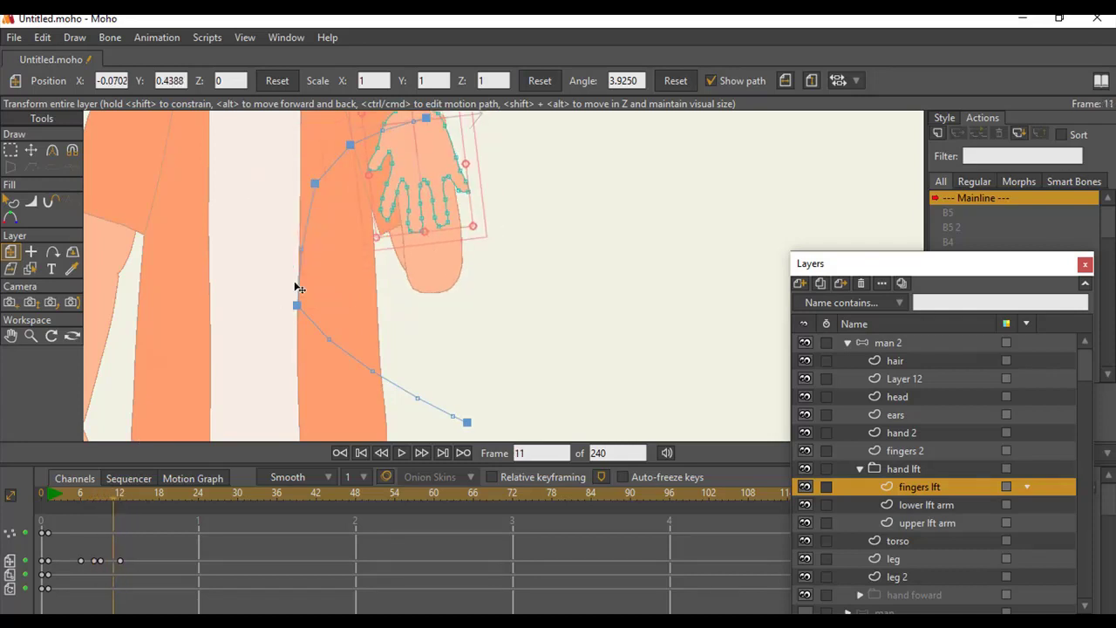
Move the fingers lft layer down to the forearm's end at frame 4 and scrub to frame 16 to check the motion.
left_click_drag(295, 284, 273, 363)
left_click_drag(109, 513, 65, 502)
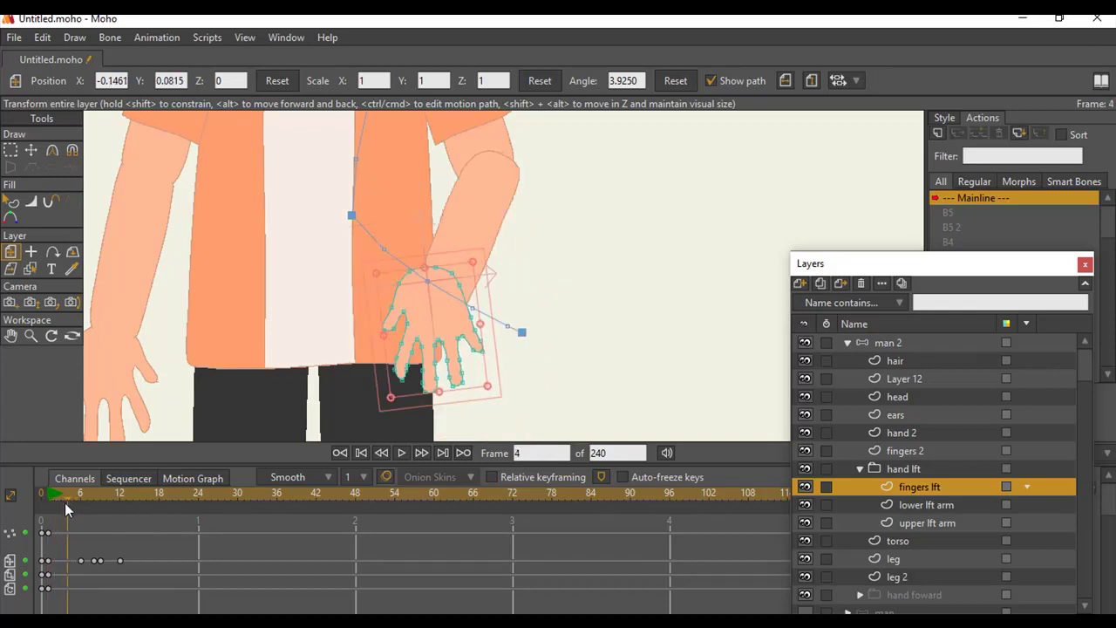
left_click_drag(436, 294, 433, 327)
left_click_drag(65, 500, 107, 501)
left_click(32, 336)
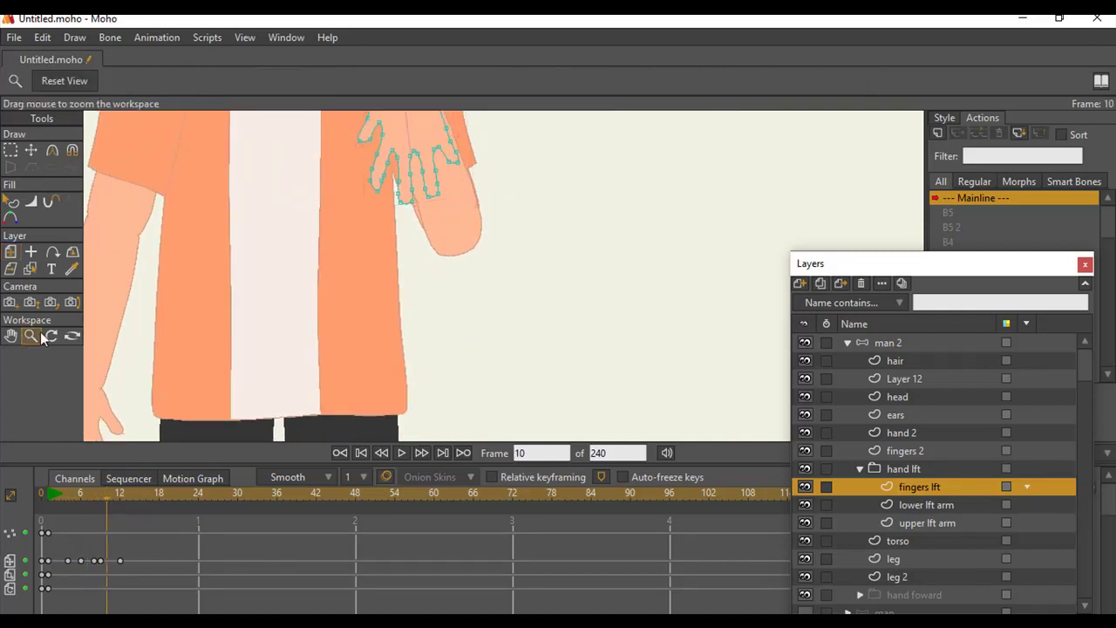
left_click_drag(235, 270, 144, 449)
left_click_drag(51, 498, 146, 481)
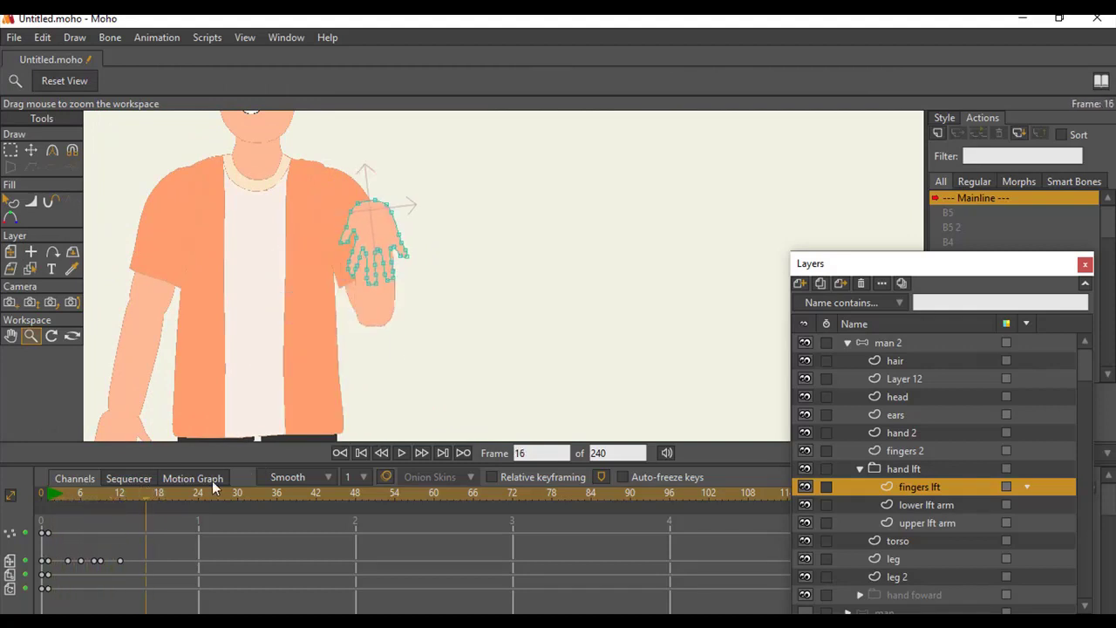
Flip the fingers lft layer vertically at frame 12 so the fingers point up.
left_click(122, 494)
left_click(11, 251)
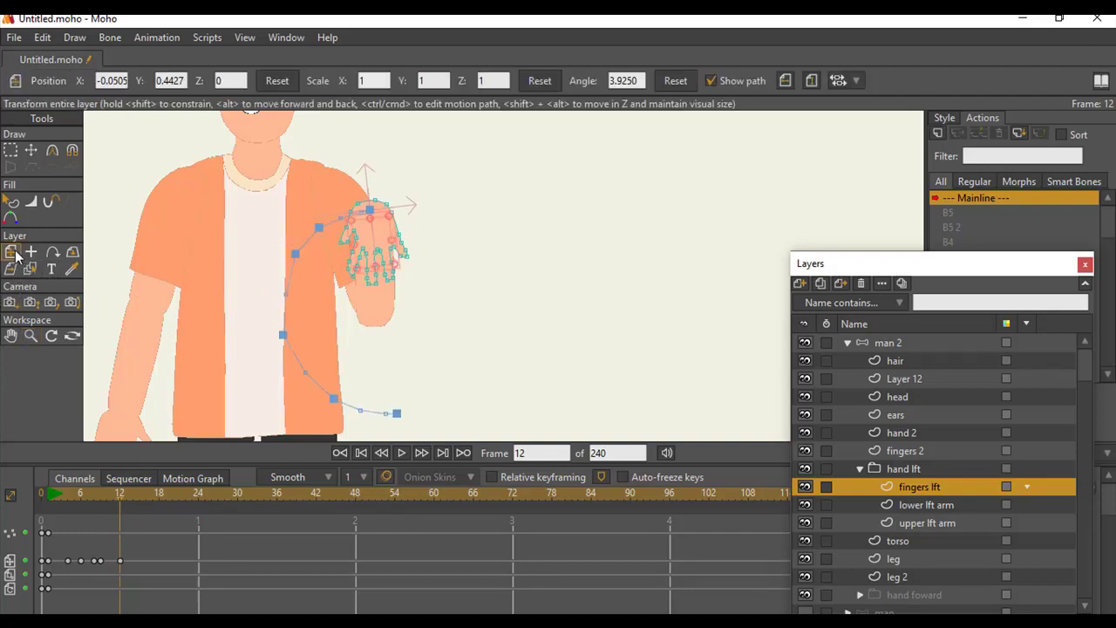
left_click(805, 85)
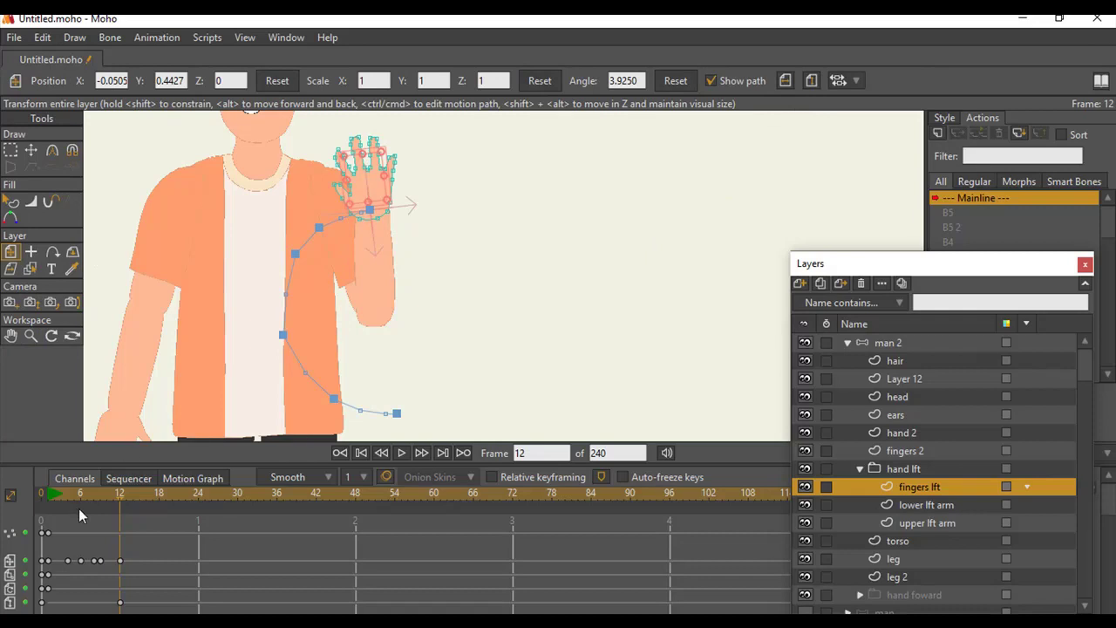
Shift the flip keyframe of the fingers lft layer to frame 6 and scrub to frame 11 to check the hand.
left_click_drag(53, 492, 82, 490)
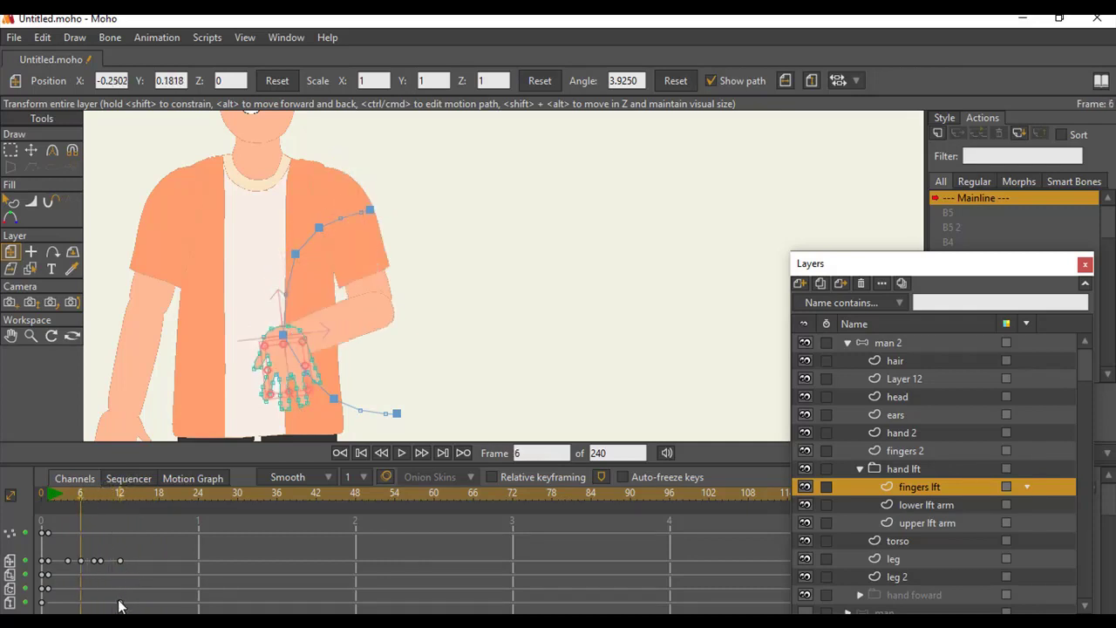
left_click_drag(119, 600, 82, 593)
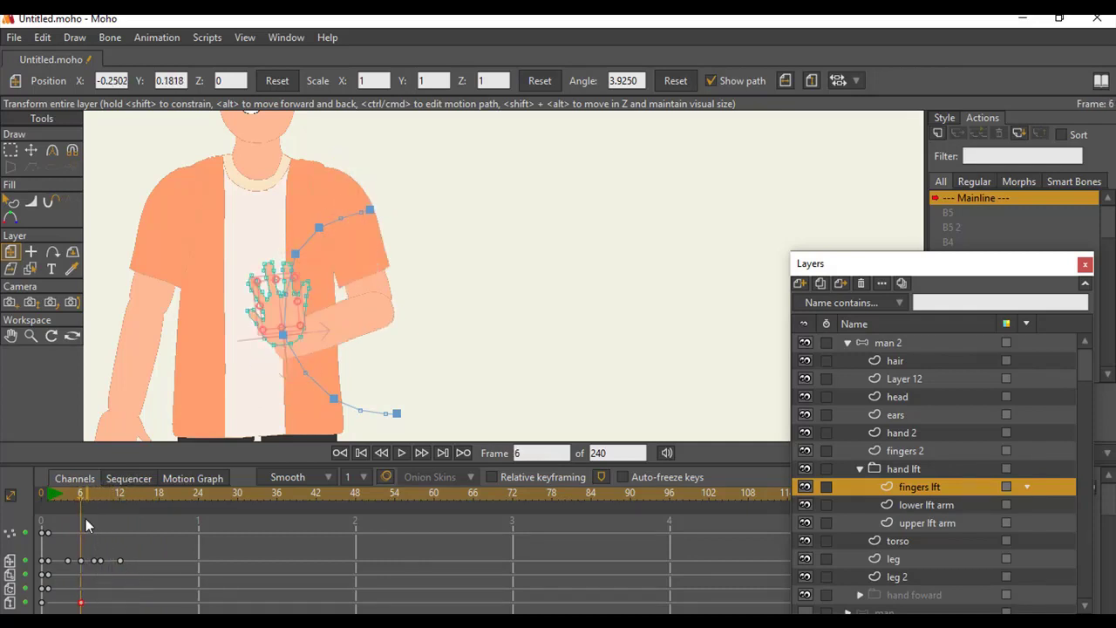
left_click_drag(49, 496, 113, 498)
left_click(33, 336)
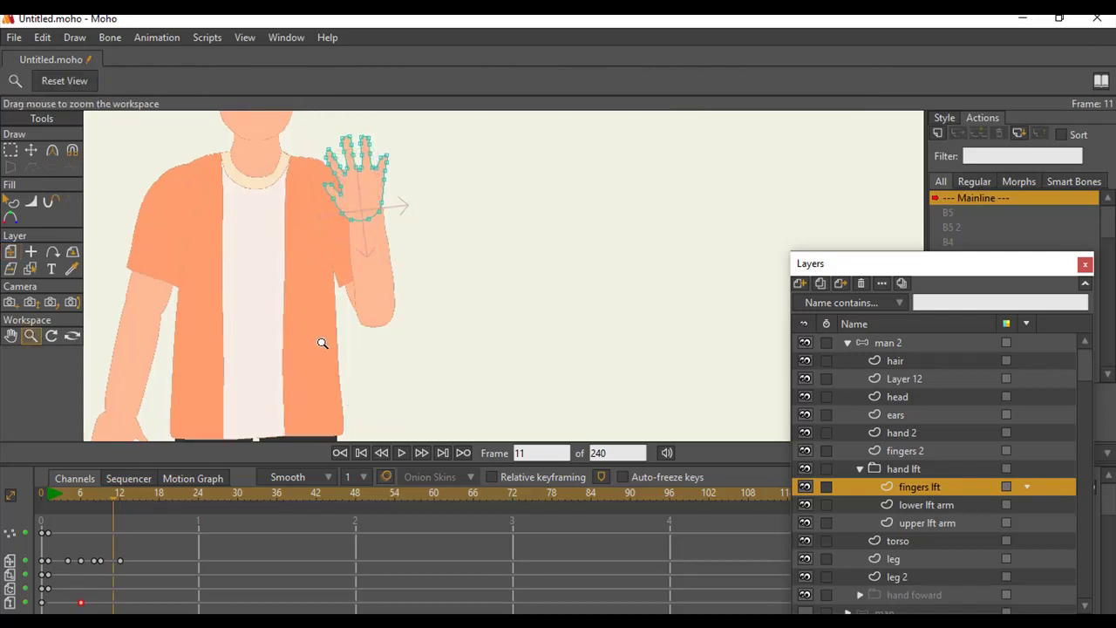
left_click_drag(323, 342, 257, 304)
left_click_drag(430, 311, 399, 315)
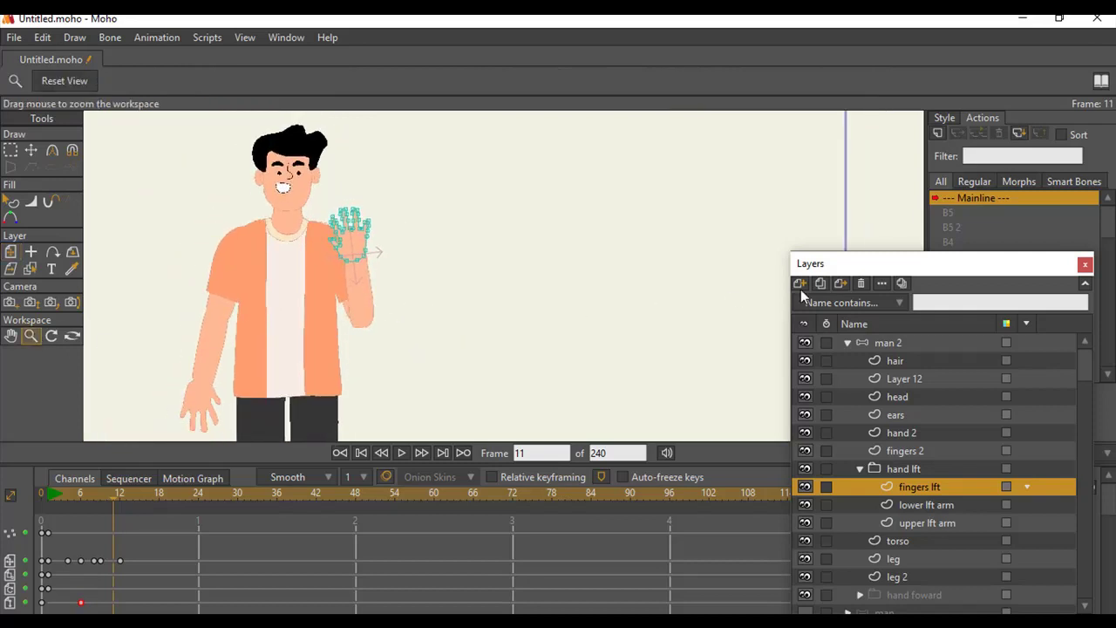
Move the floating Layers window up clear of the timeline's lower part and go to frame 6 at the left hand.
left_click_drag(830, 267, 763, 142)
left_click(88, 496)
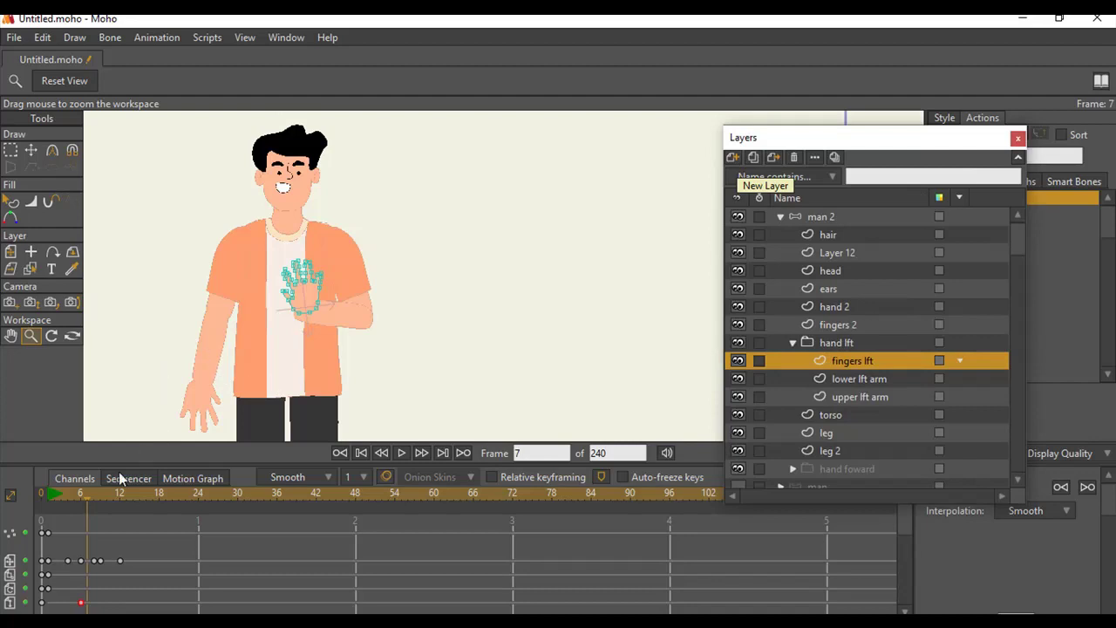
left_click(80, 494)
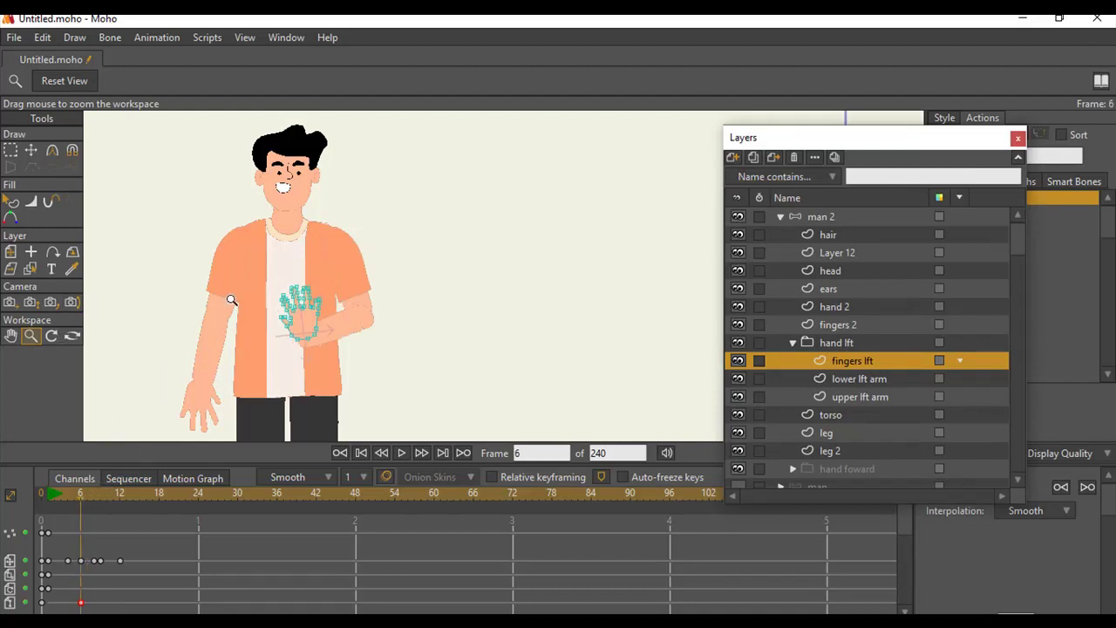
left_click_drag(232, 300, 428, 137)
left_click(37, 152)
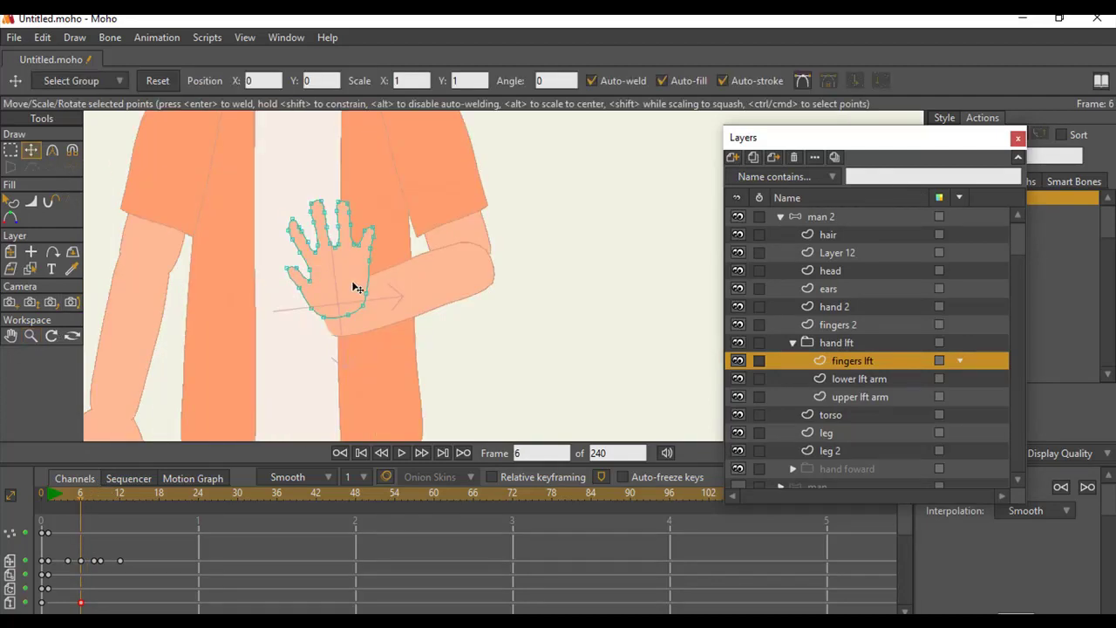
left_click(305, 292)
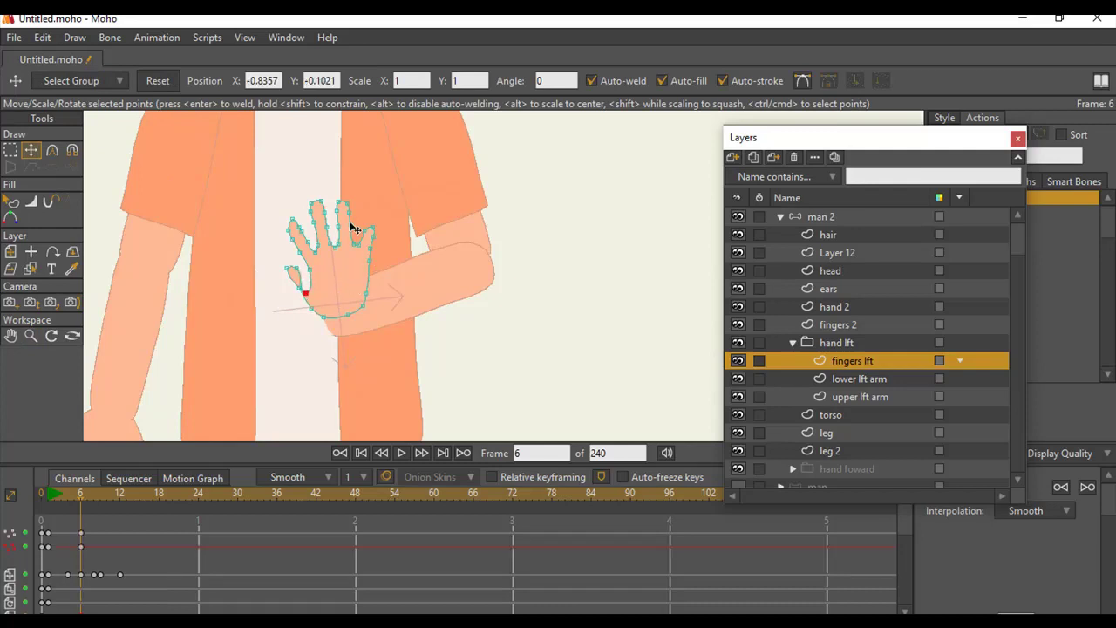
key("ctrl+z")
Move the whole man 2 layer slightly down at frame 6, to about X 0.95, Y 0.007.
left_click(853, 222)
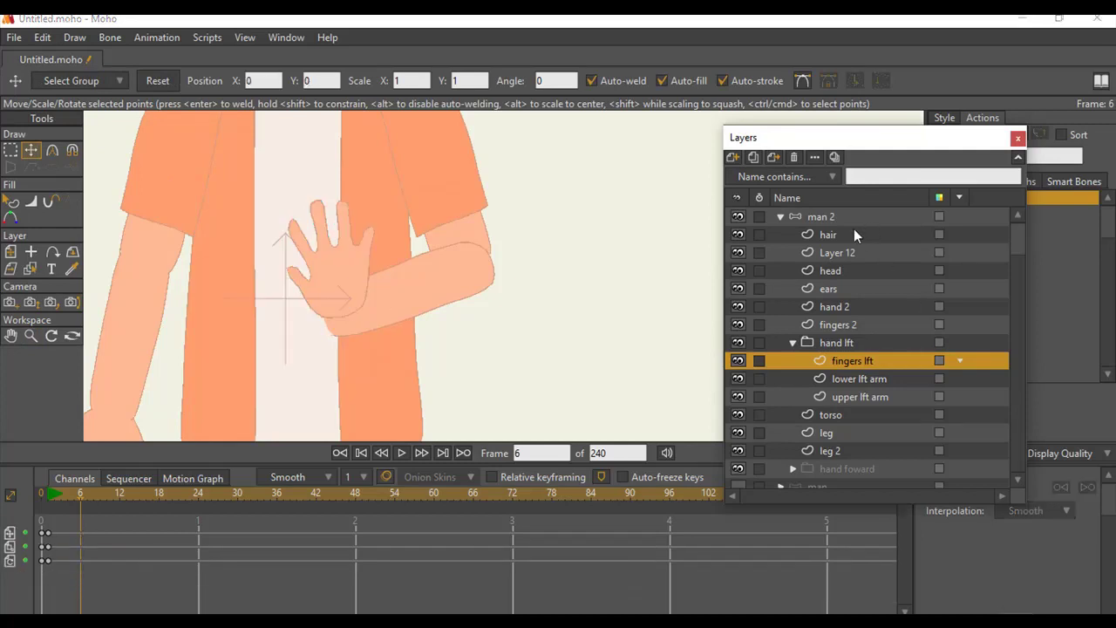
left_click(12, 201)
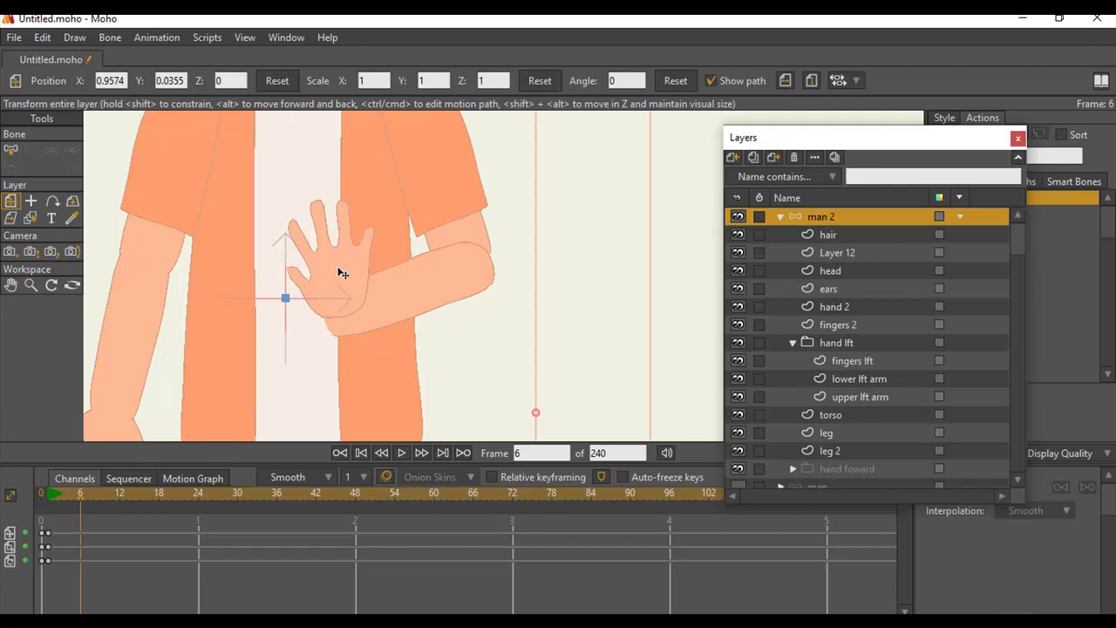
left_click_drag(316, 243, 312, 262)
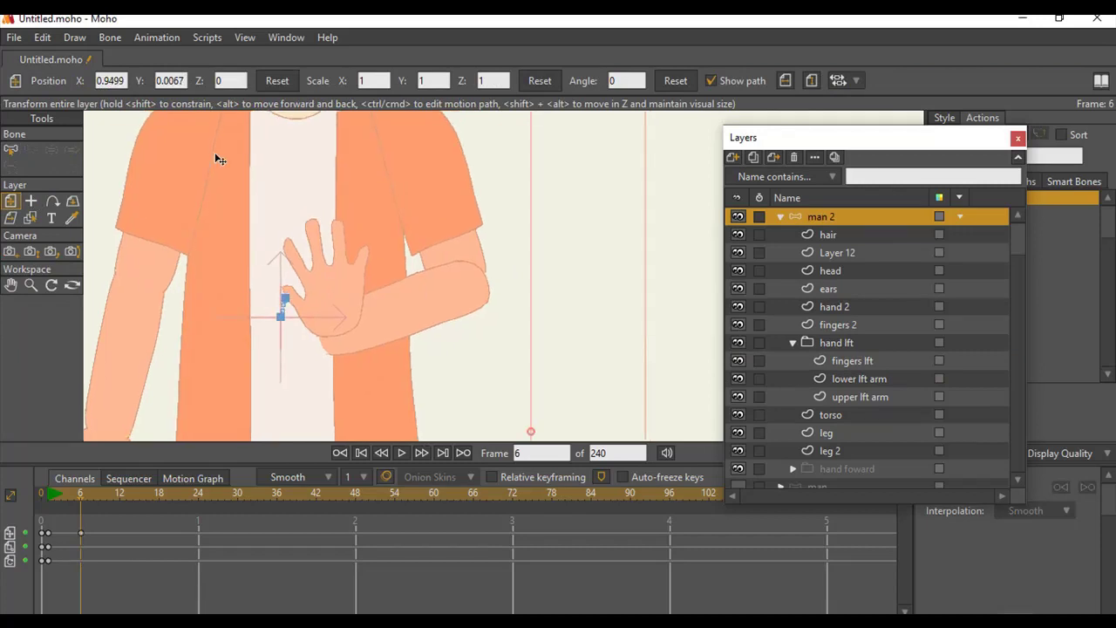
Move the fingers lft layer down onto the forearm's end at frame 6, to about X -0.26, Y 0.16.
left_click(852, 380)
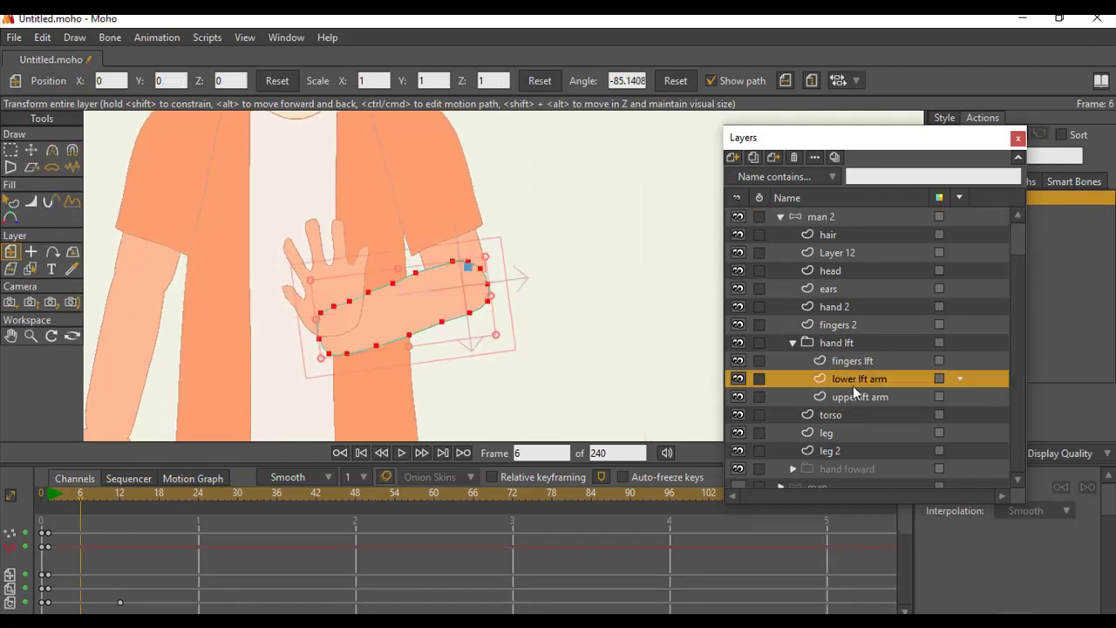
left_click(852, 360)
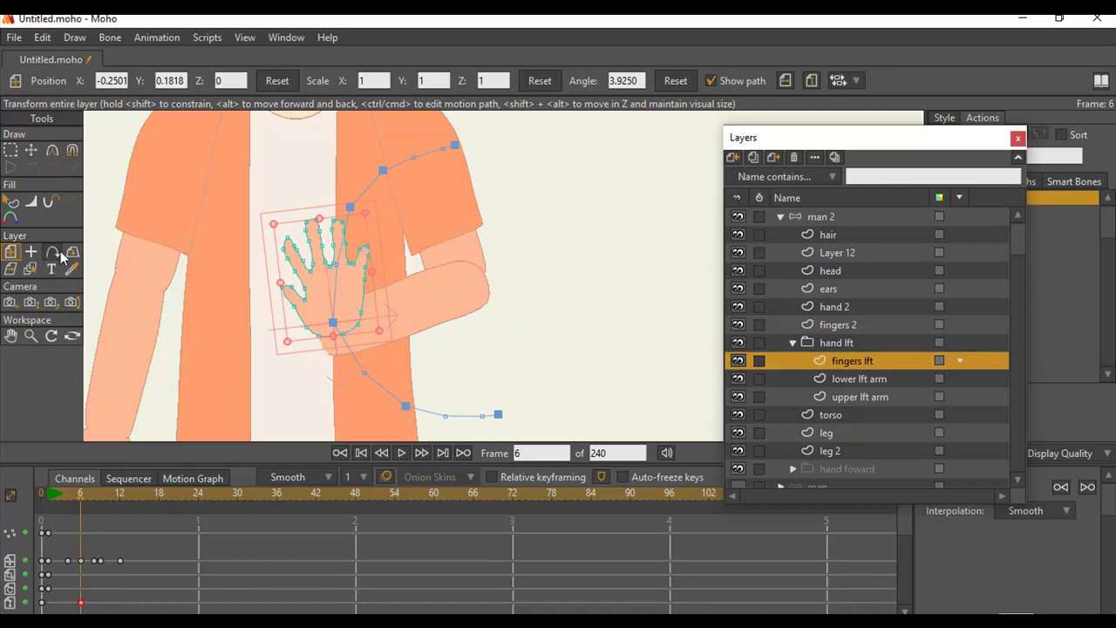
left_click_drag(348, 298, 347, 320)
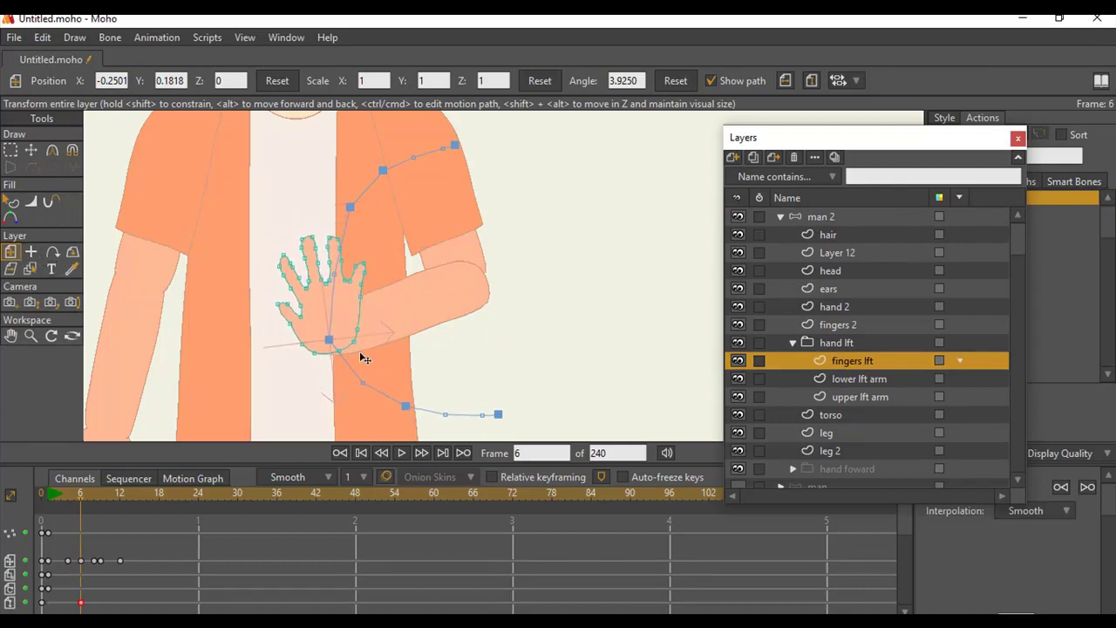
left_click_drag(365, 358, 362, 363)
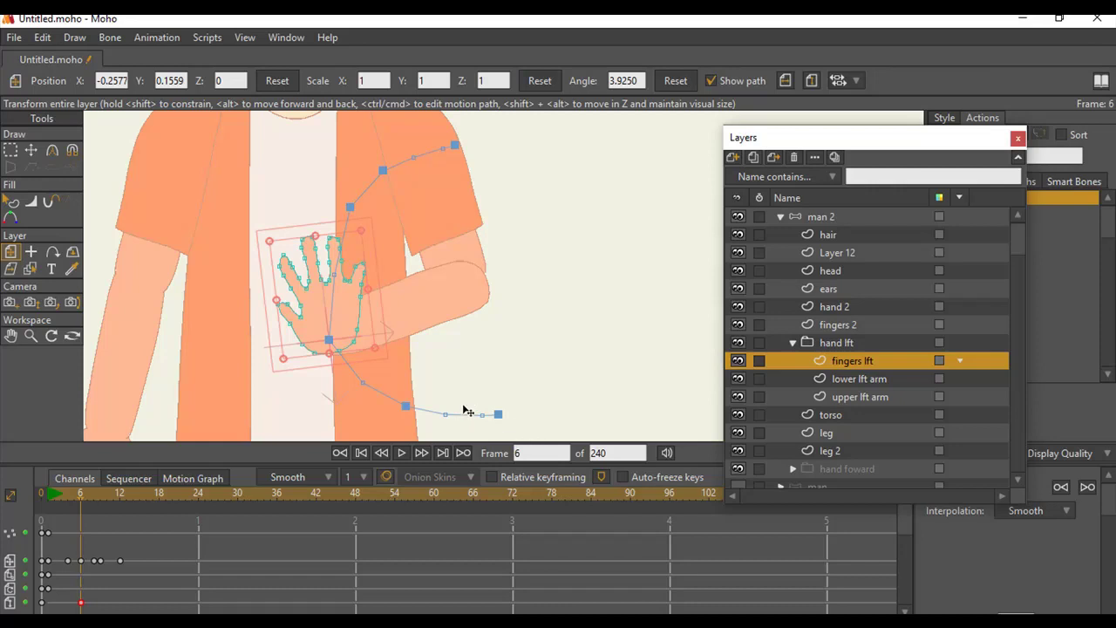
Scrub the timeline up to frame 15 and examine the left arm's raising motion on the whole man 2 figure.
left_click(30, 336)
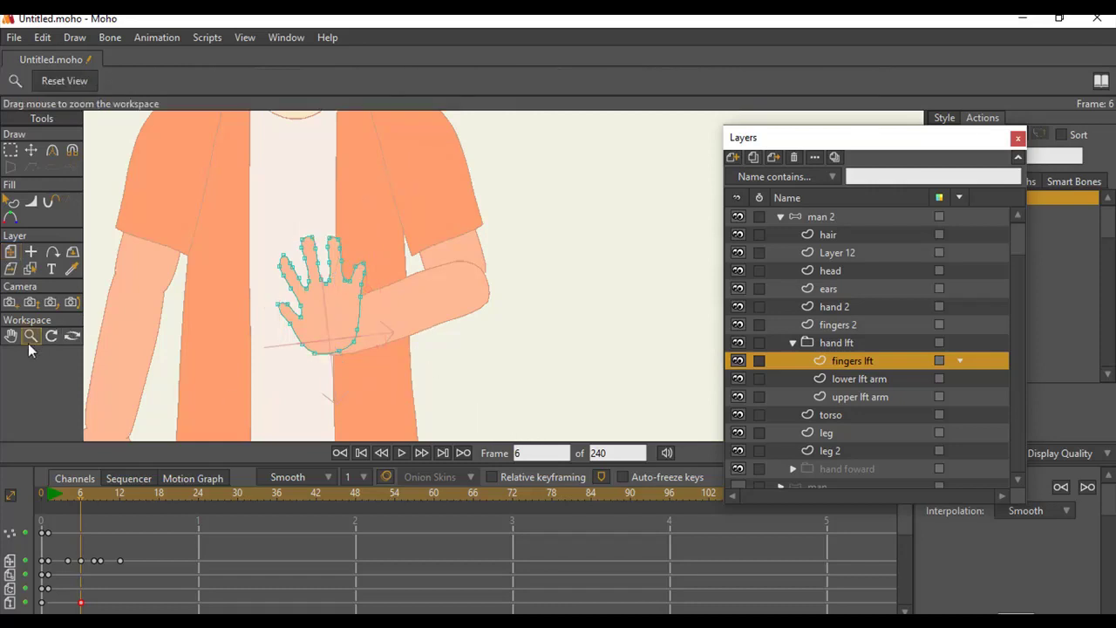
left_click_drag(259, 365, 165, 319)
left_click_drag(419, 288, 279, 321)
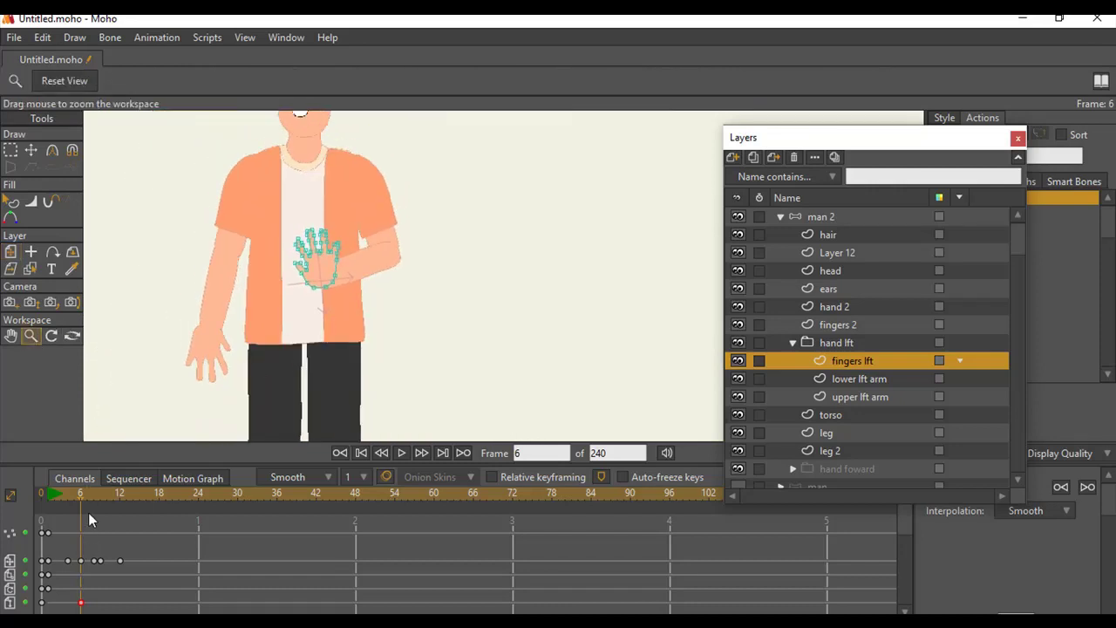
mouse_move(90, 493)
left_mouse_down()
mouse_move(122, 498)
mouse_move(74, 494)
left_mouse_up()
left_click_drag(85, 540, 132, 515)
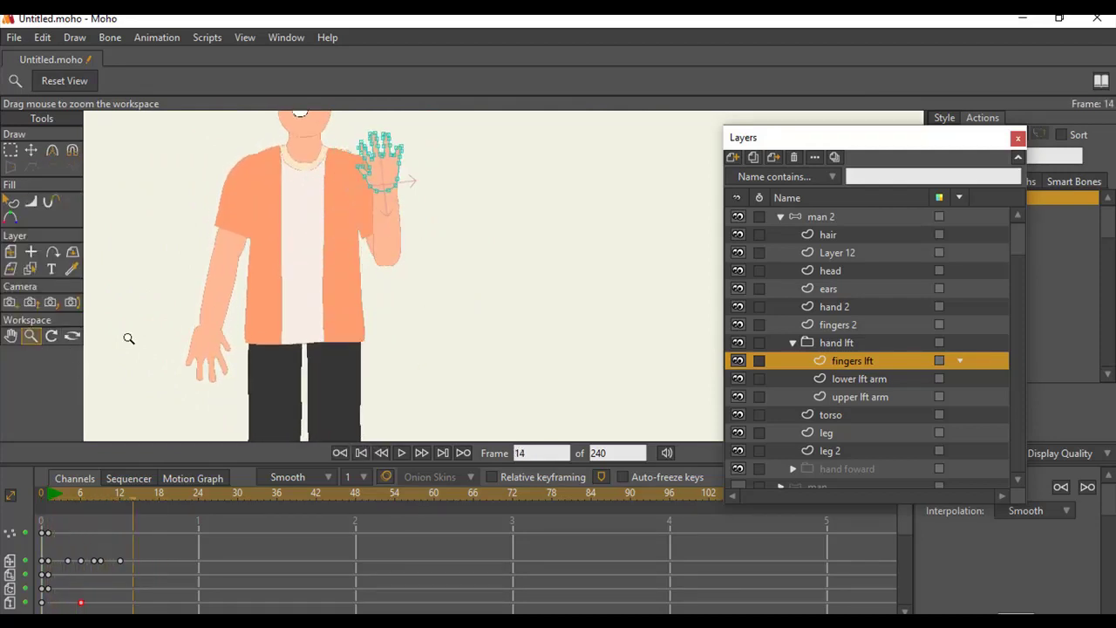
left_click_drag(354, 334, 303, 317)
left_click(789, 221)
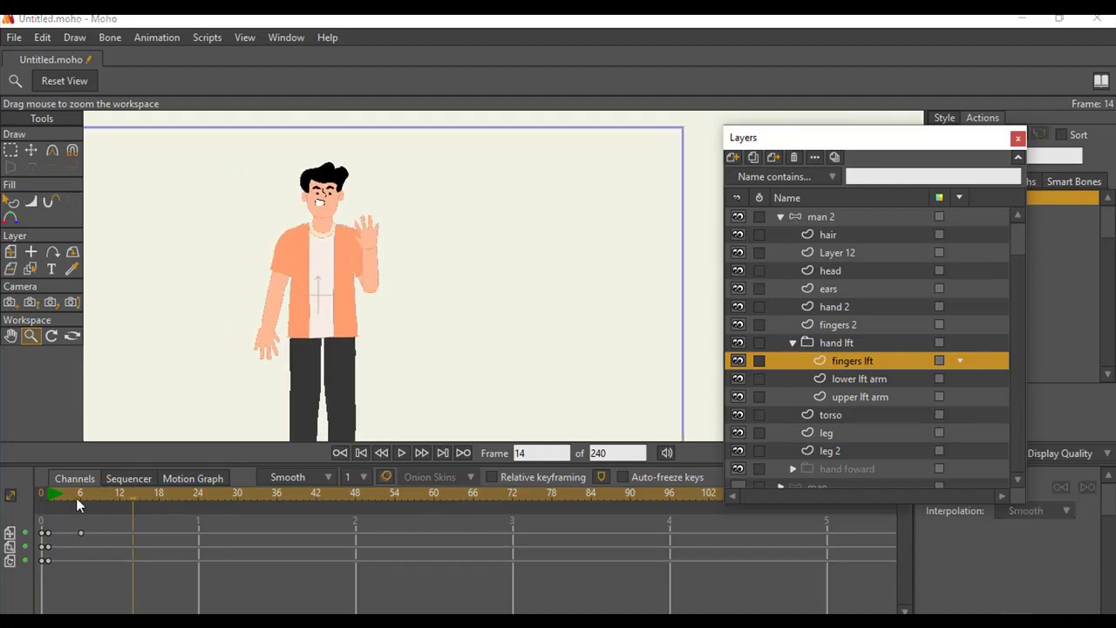
left_click_drag(76, 498, 137, 480)
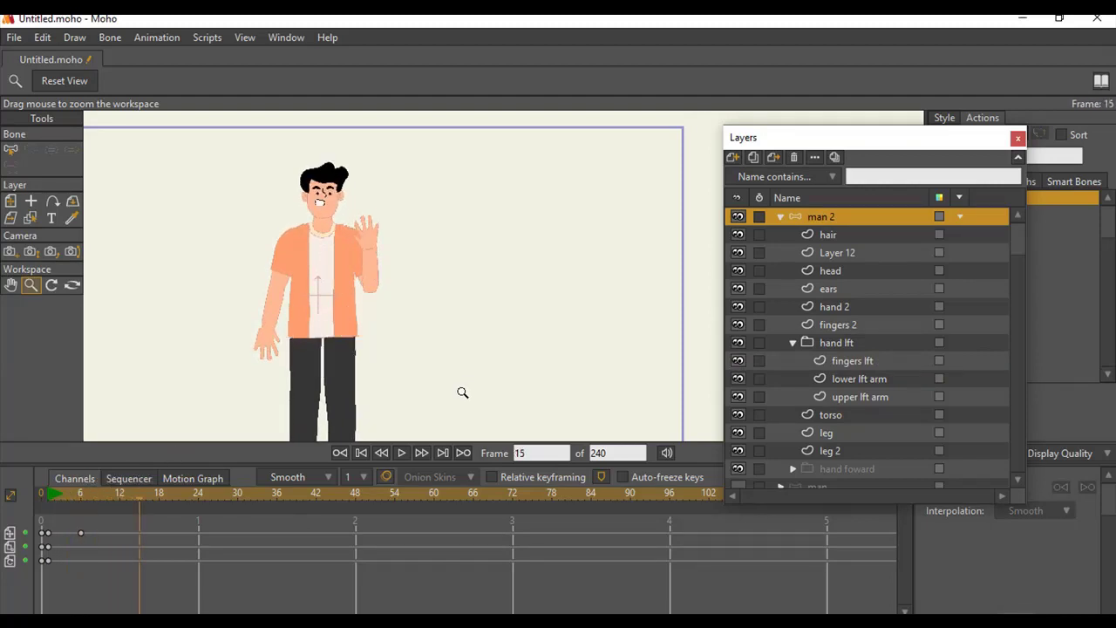
left_click_drag(462, 393, 489, 317)
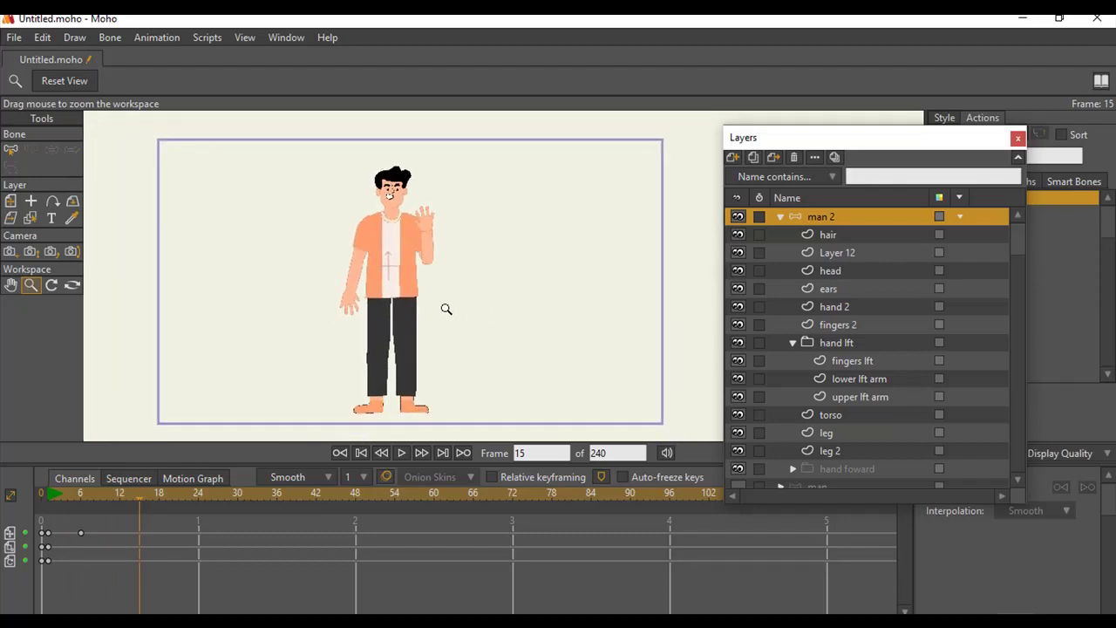
Add a keyframe at frame 4 to Layer 12, which holds the eyes, eyebrows, nose and mouth.
left_click_drag(387, 228, 315, 337)
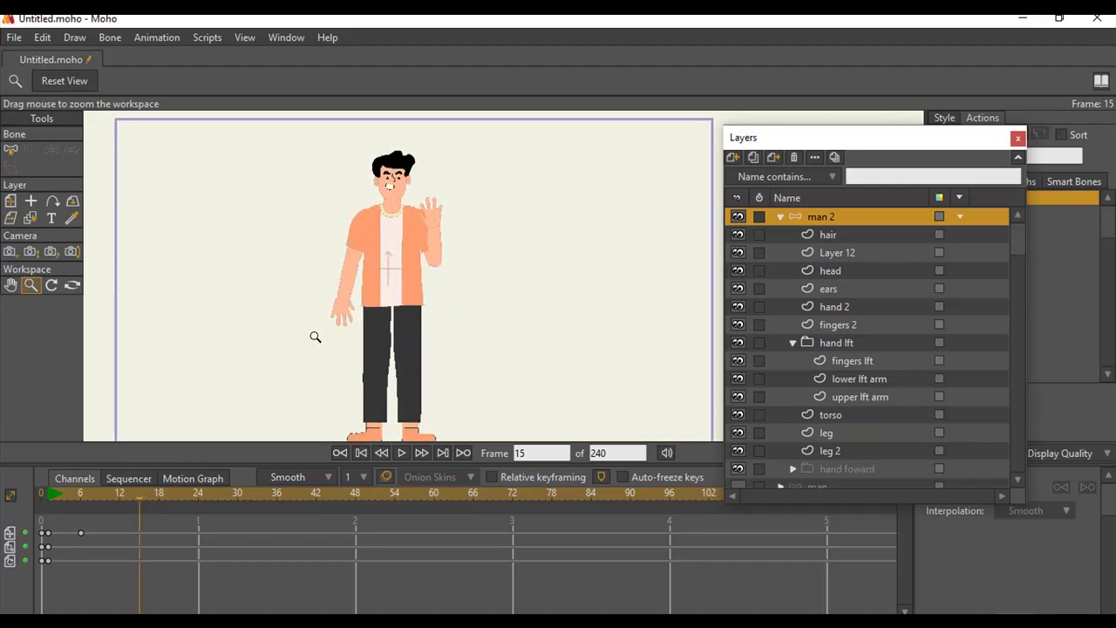
left_click_drag(65, 495, 86, 501)
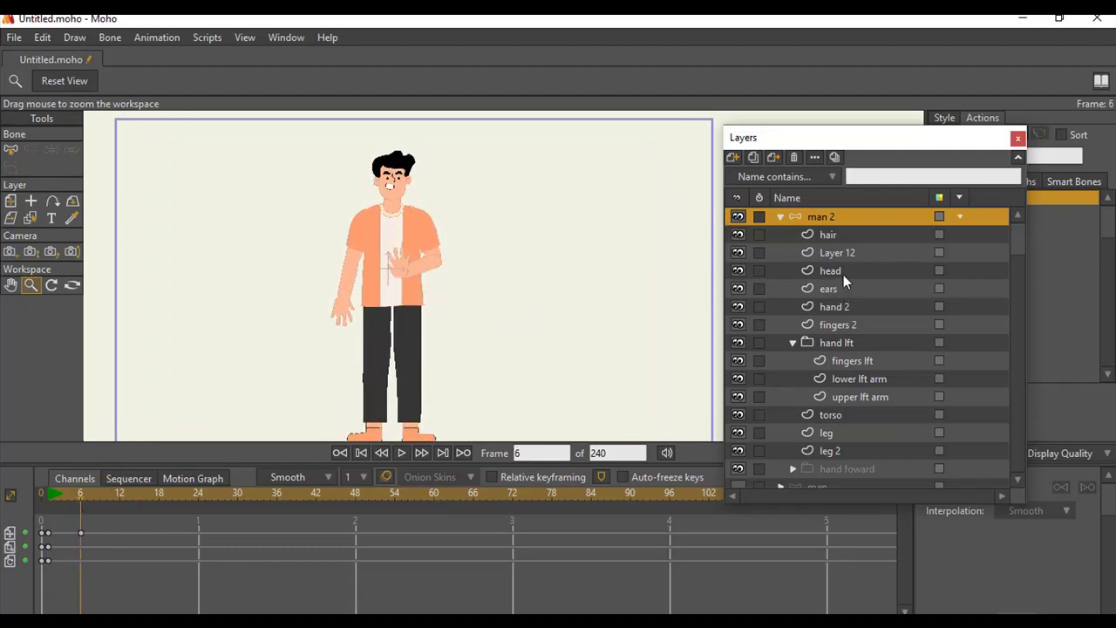
left_click(842, 325)
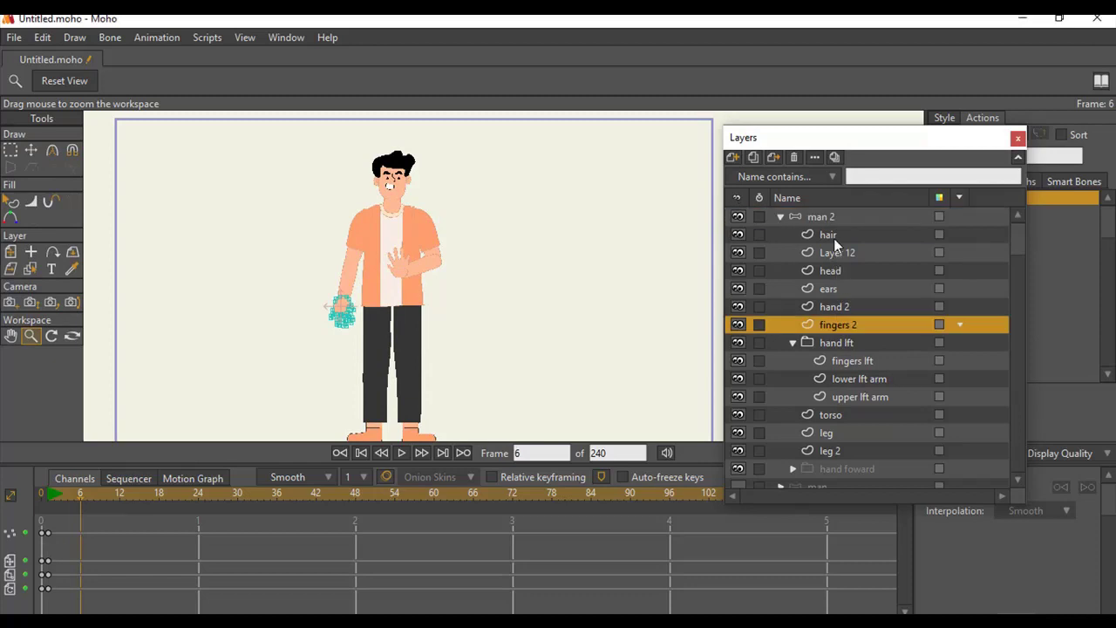
left_click(828, 235)
left_click(837, 272)
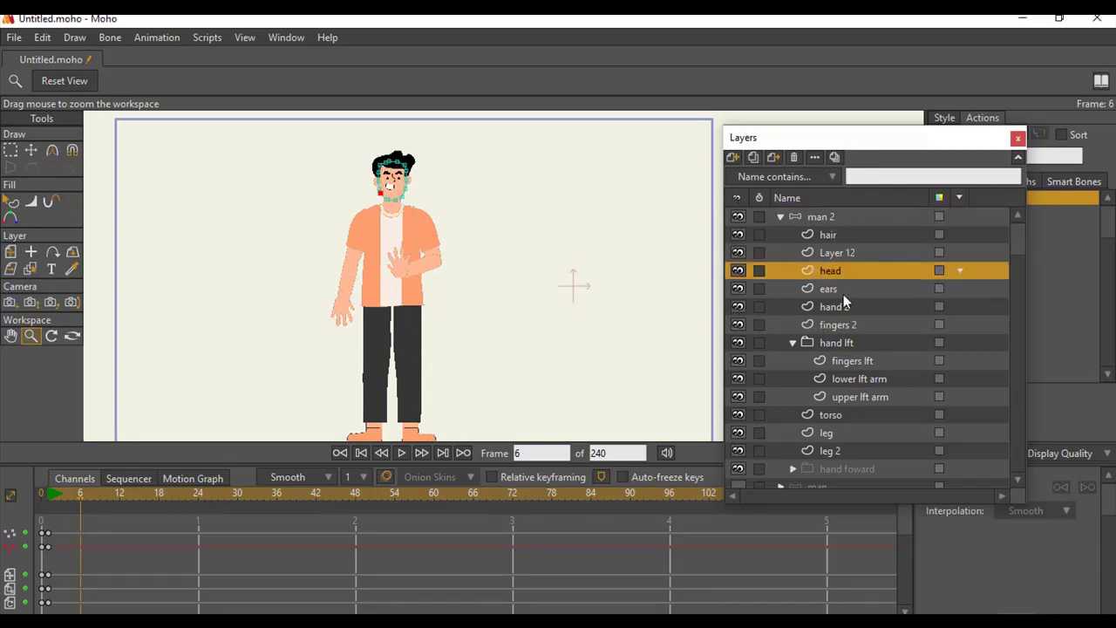
left_click(843, 253)
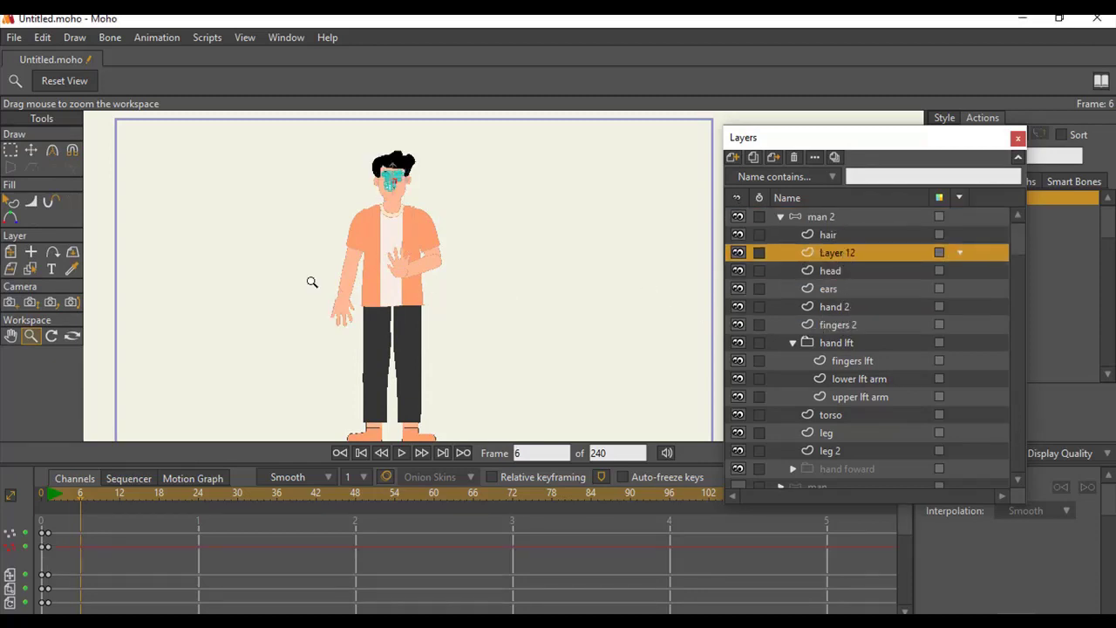
left_click_drag(457, 227, 225, 404)
left_click_drag(80, 500, 69, 498)
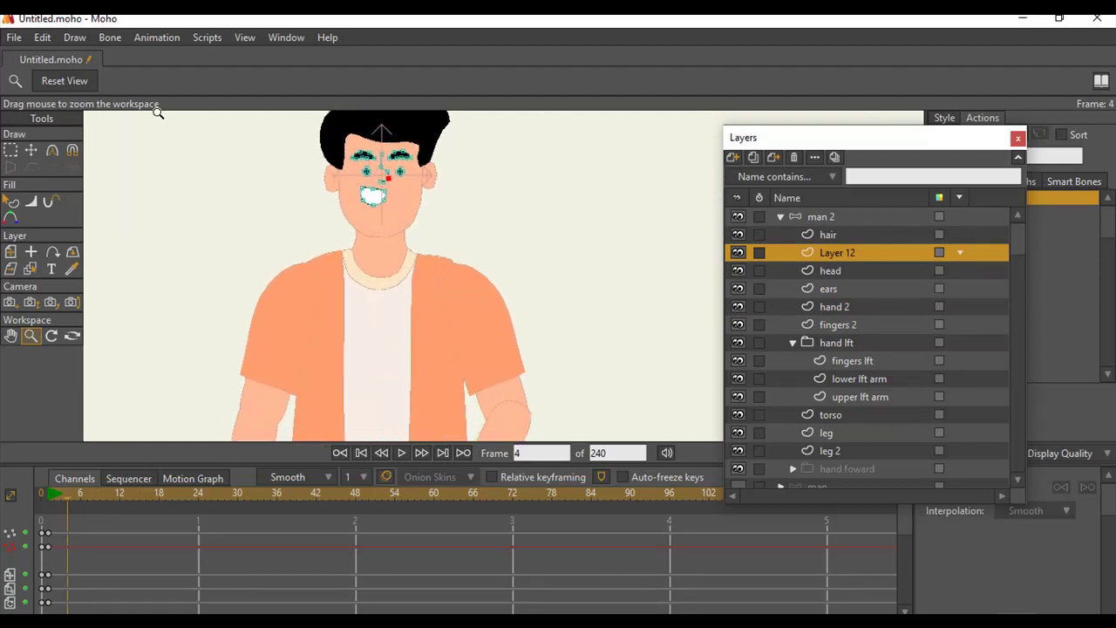
left_click(157, 38)
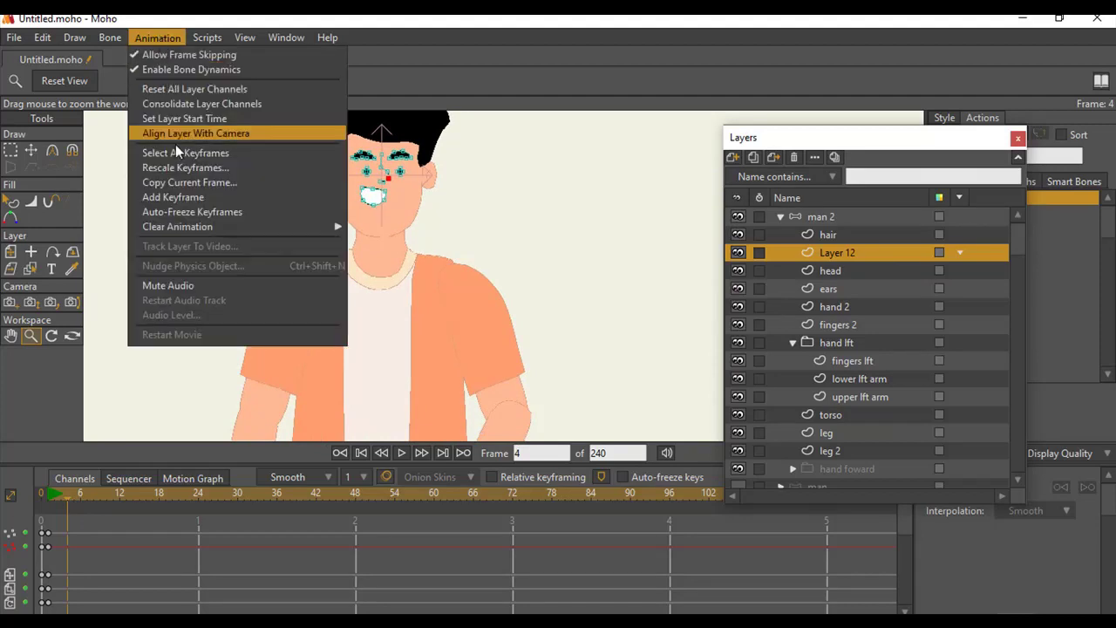
left_click(183, 198)
At frame 8, move the mouth's upper points down to close it into a thin smile.
left_click(88, 492)
left_click_drag(88, 493, 93, 495)
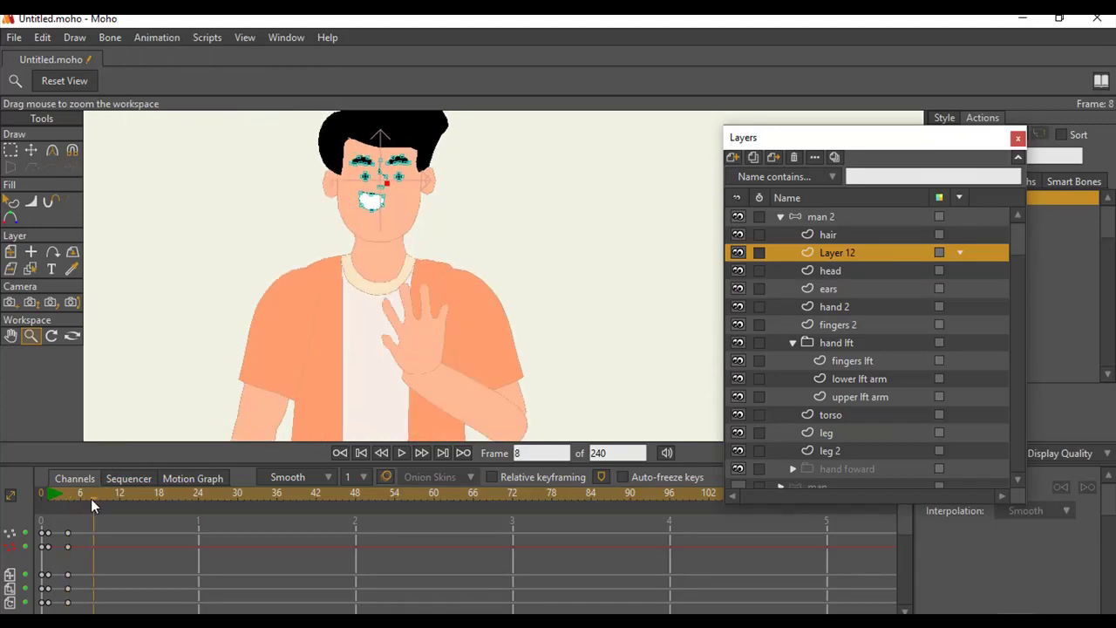
left_click_drag(317, 249, 372, 319)
key("t")
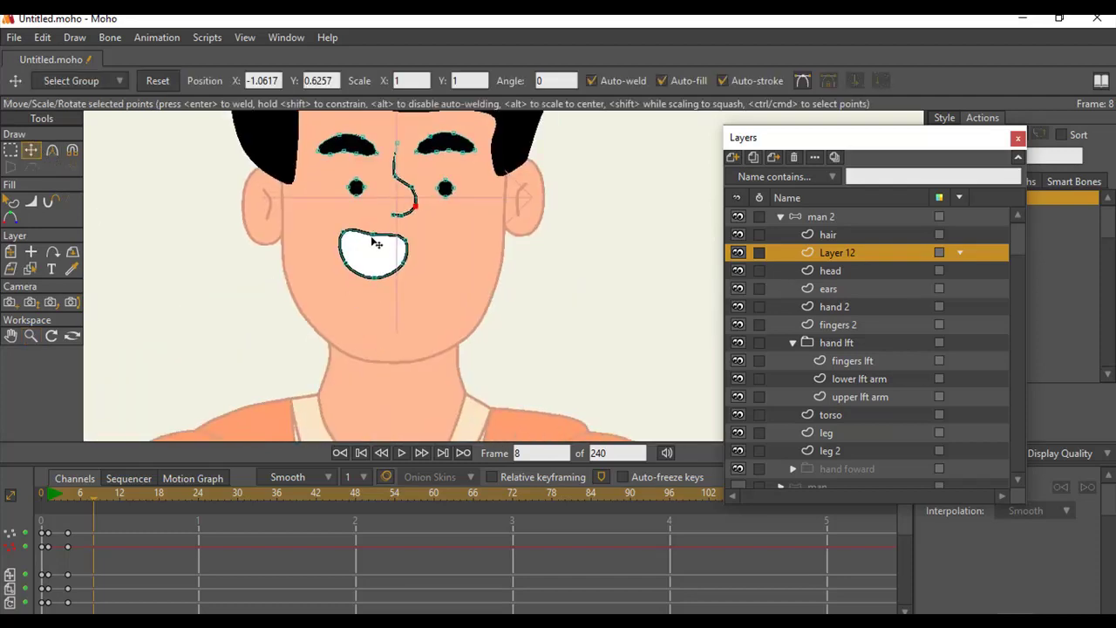
left_click_drag(375, 243, 354, 265)
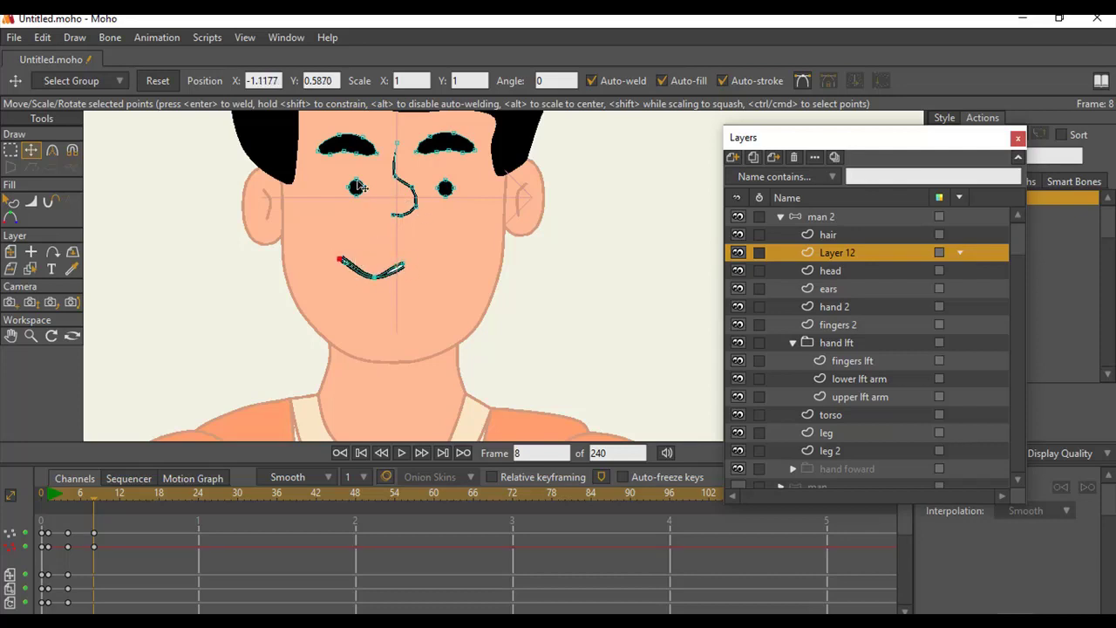
Close both eyes at frame 8 by moving their upper points down into thin curved lines.
mouse_move(359, 191)
left_mouse_down()
mouse_move(369, 195)
mouse_move(356, 194)
left_mouse_up()
left_click_drag(445, 181, 446, 194)
left_click(451, 187)
left_click(445, 195)
At frame 12, move the points back up to reopen both eyes and part the mouth into a slightly open smile.
left_click_drag(99, 496, 120, 494)
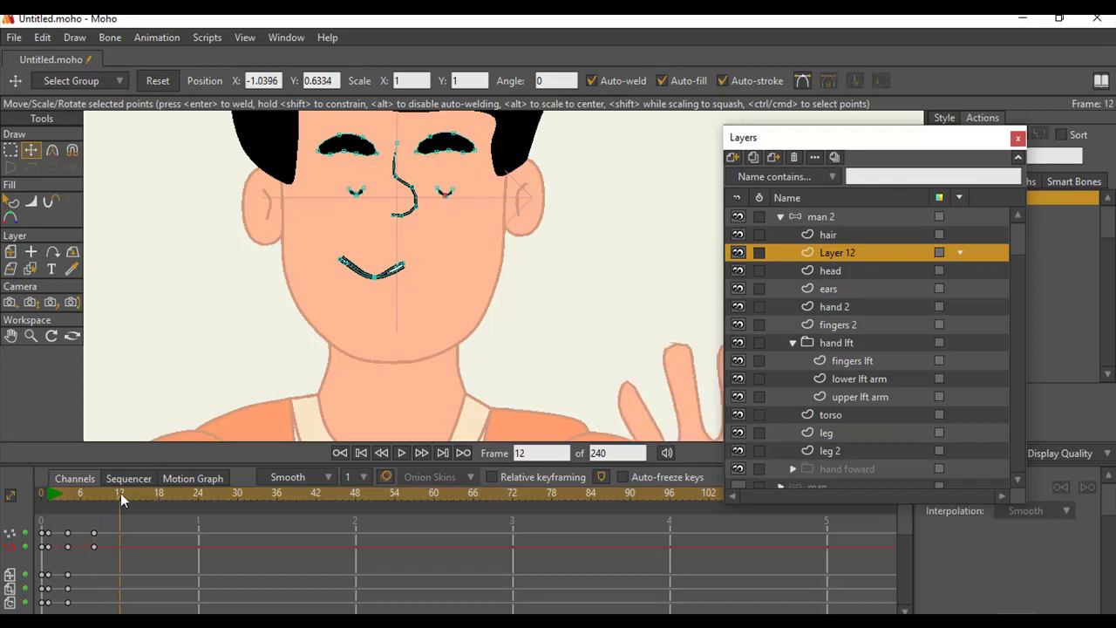
left_click_drag(446, 193, 447, 190)
left_click(358, 188)
left_click_drag(375, 275, 375, 262)
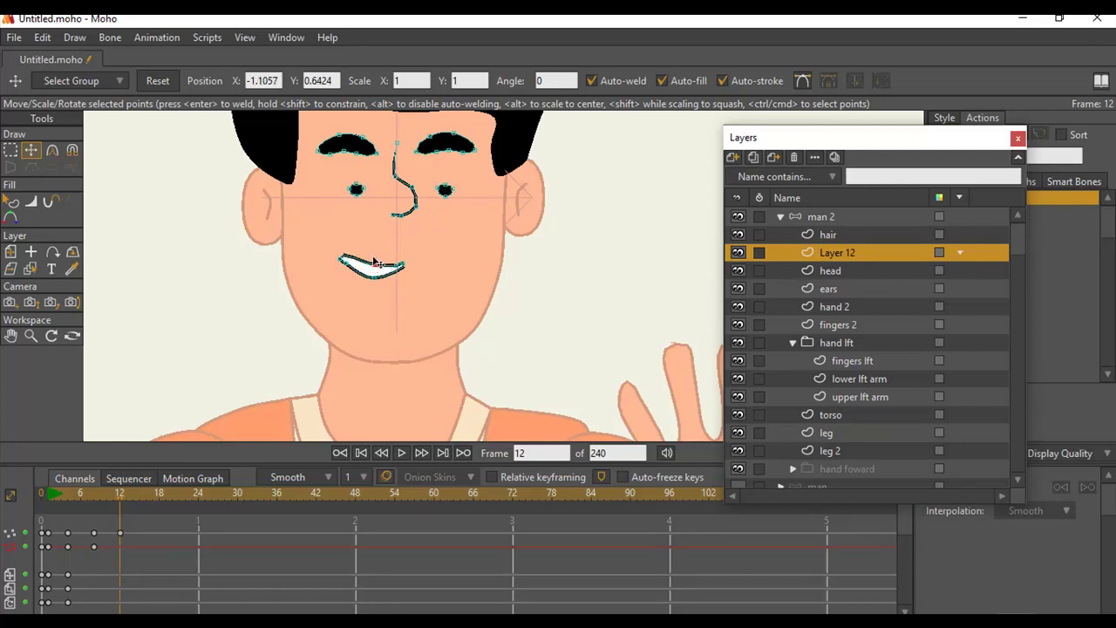
Scrub the timeline up to frame 25 and examine the blink, mouth and hand-raising motion on the whole man 2 figure.
left_click_drag(54, 495, 205, 497)
scroll(407, 302, "down", 8)
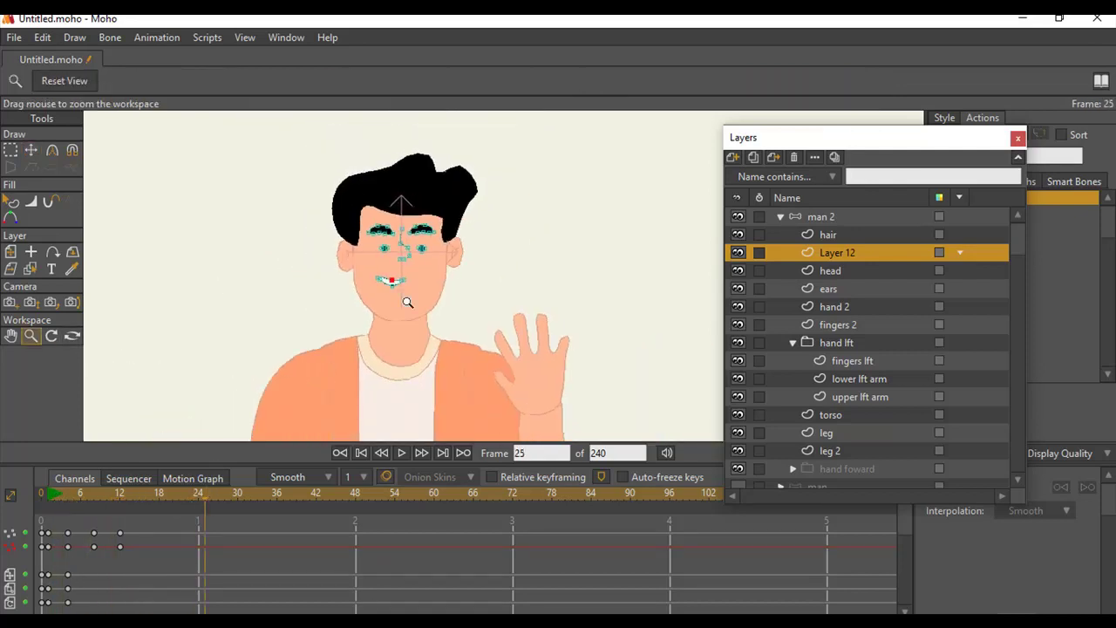
mouse_move(479, 265)
left_mouse_down()
mouse_move(406, 267)
mouse_move(466, 257)
left_mouse_up()
left_click(821, 215)
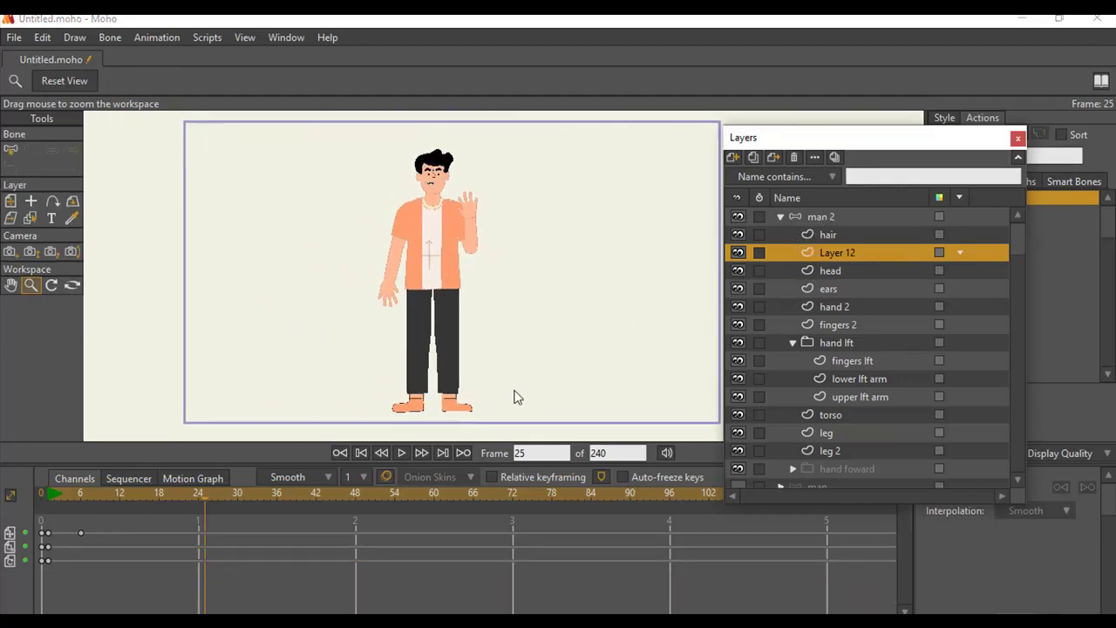
left_click_drag(454, 310, 588, 261)
left_click_drag(546, 231, 537, 371)
left_click_drag(488, 341, 565, 281)
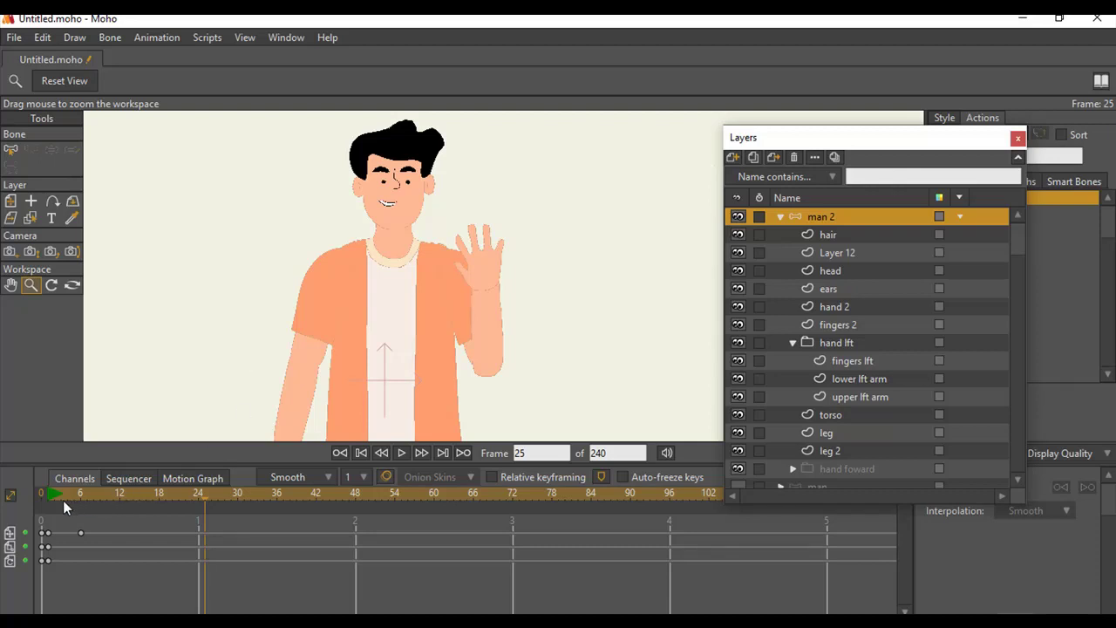
left_click_drag(63, 500, 114, 508)
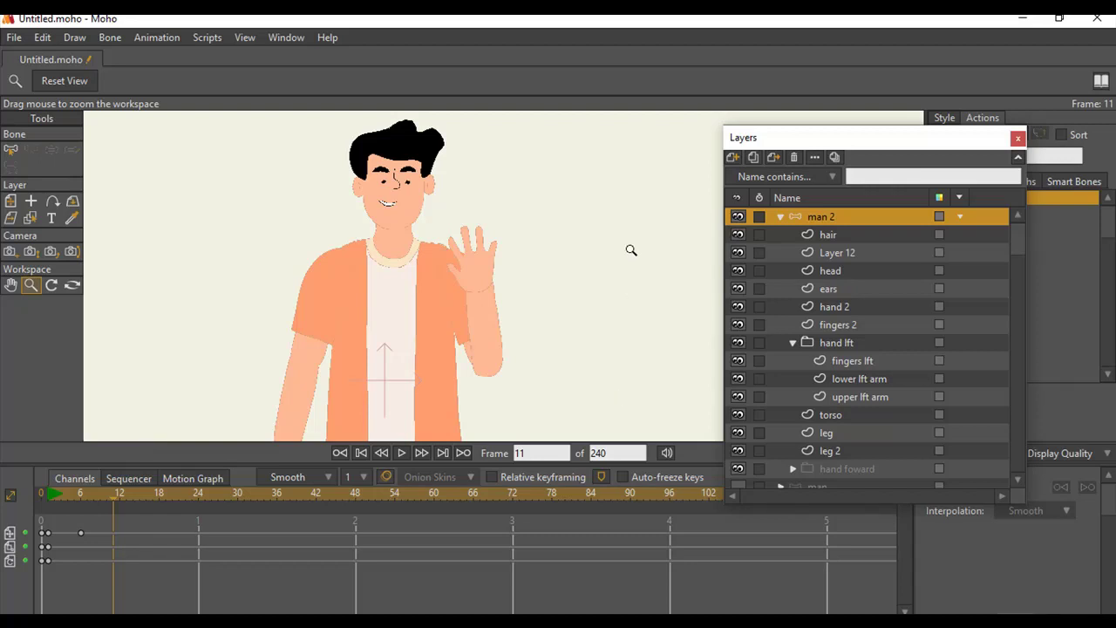
key("space")
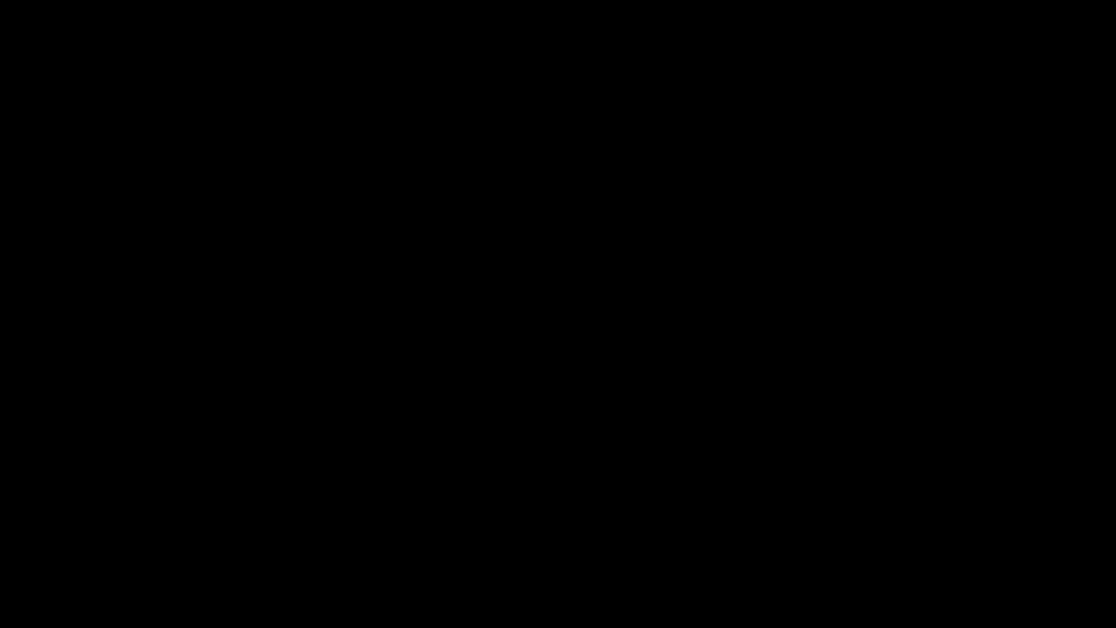